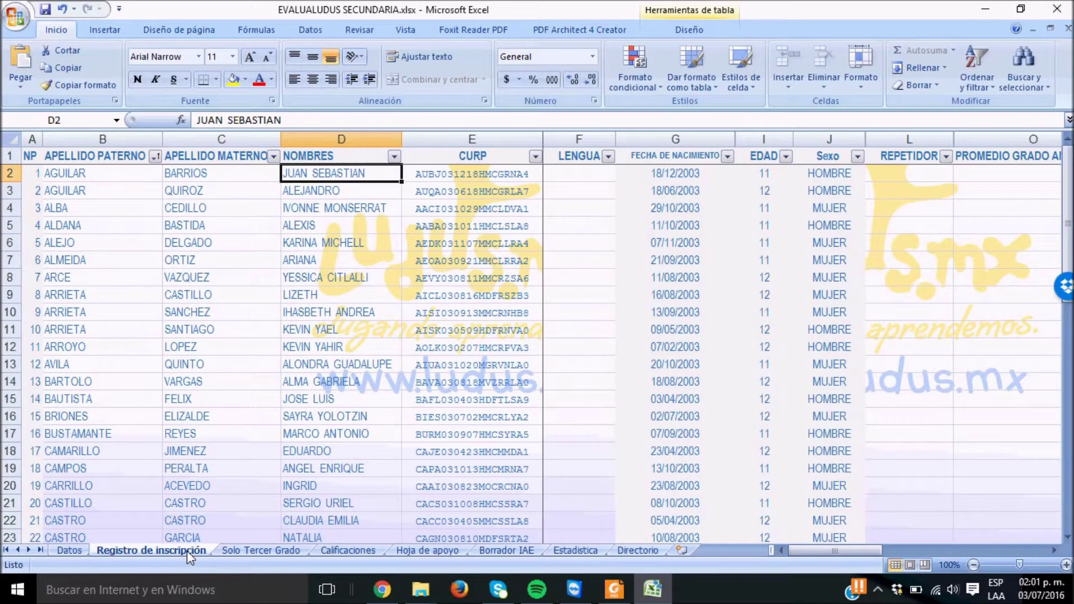
Copy the 50 paternal surnames in APELLIDO PATERNO, B2:B51
key(Left)
key(Left)
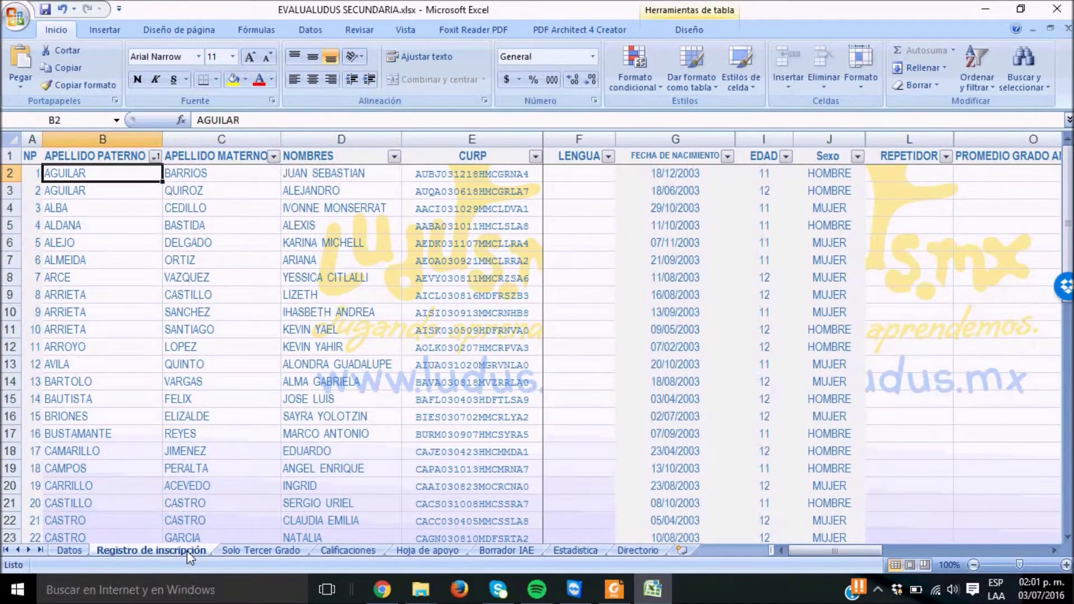
key(Right)
key(Right)
key(Left)
key(Left)
drag(76, 182, 98, 512)
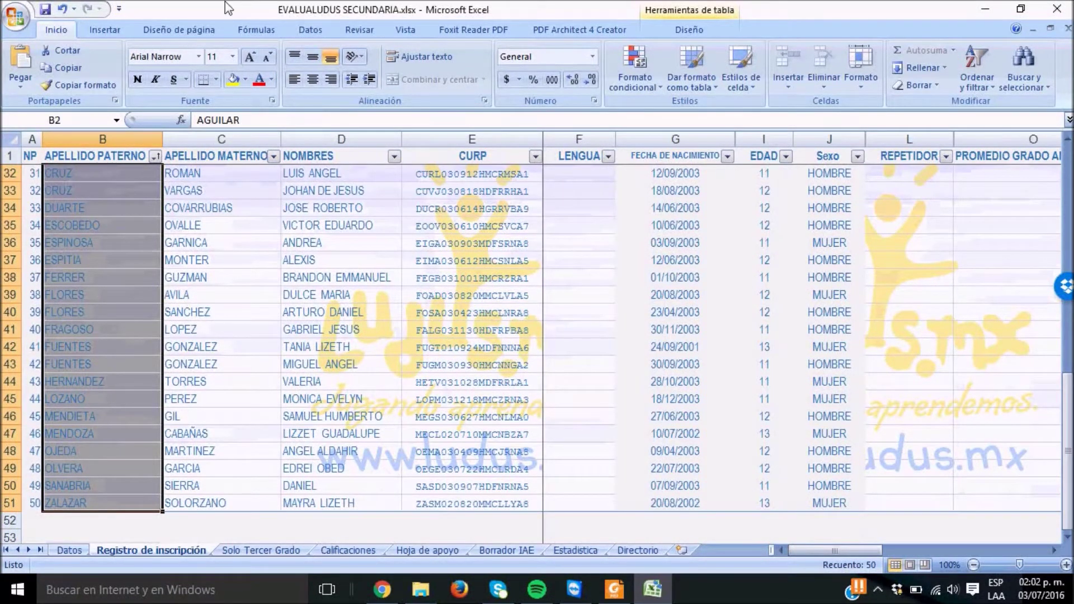
click(59, 69)
click(247, 262)
Return to cell B2 with AGUILAR and bring up the paste options
key(Up)
key(Up)
key(Up)
key(Up)
key(Up)
key(Up)
key(Up)
key(Up)
key(Up)
key(Up)
key(Up)
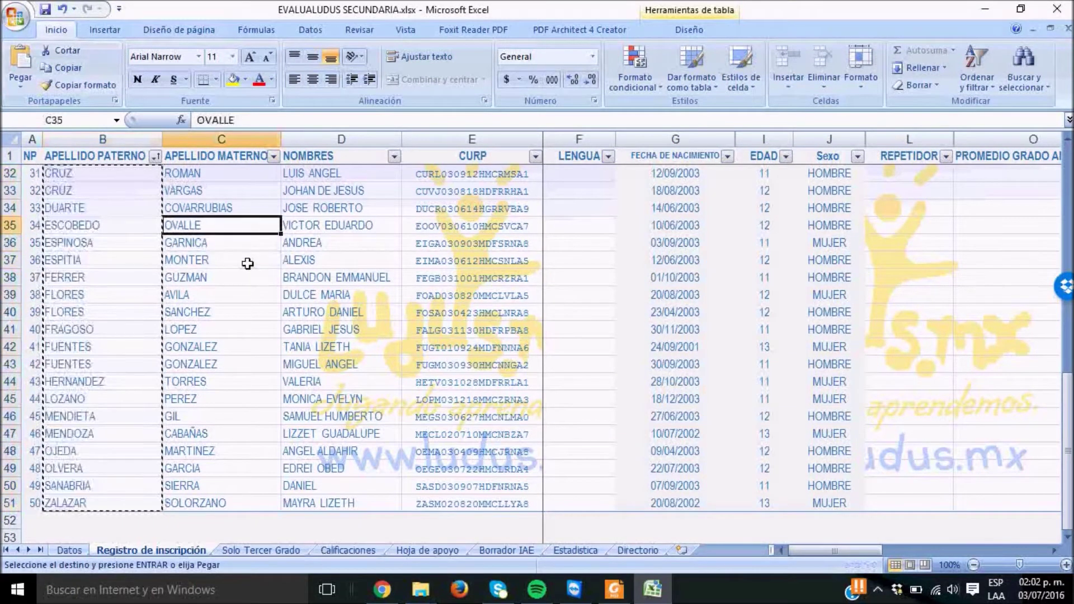
key(Up)
key(Up)
key(Up)
key(Up)
key(Up)
key(Up)
key(Up)
key(Up)
key(Up)
key(Up)
key(Up)
key(Up)
key(Up)
key(Up)
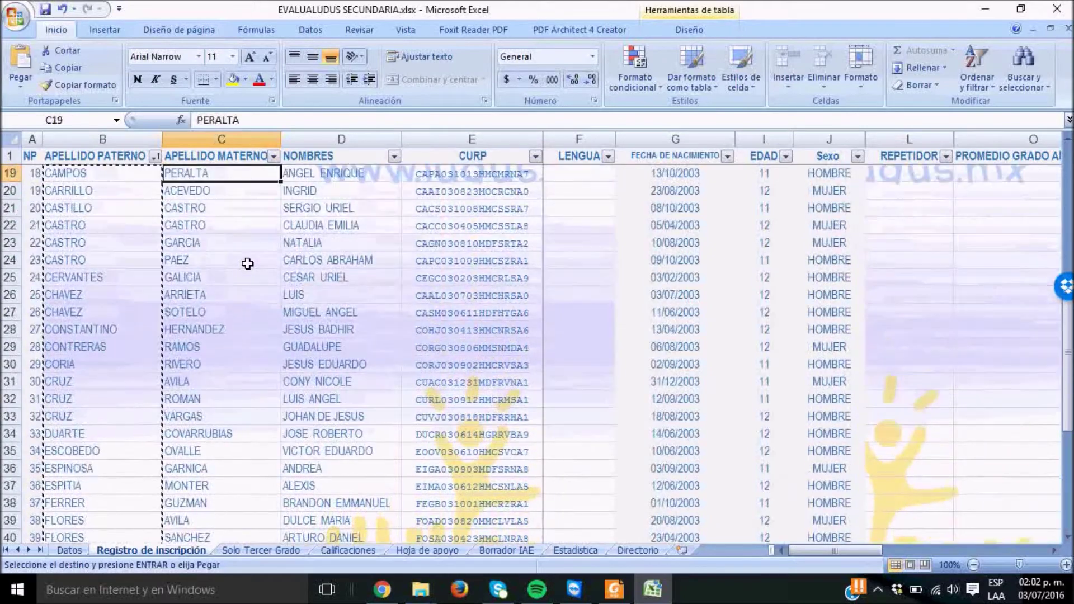
key(Up)
key(Up)
key(Up)
key(Up)
key(Up)
key(Up)
key(Up)
key(Up)
key(Up)
key(Up)
key(Up)
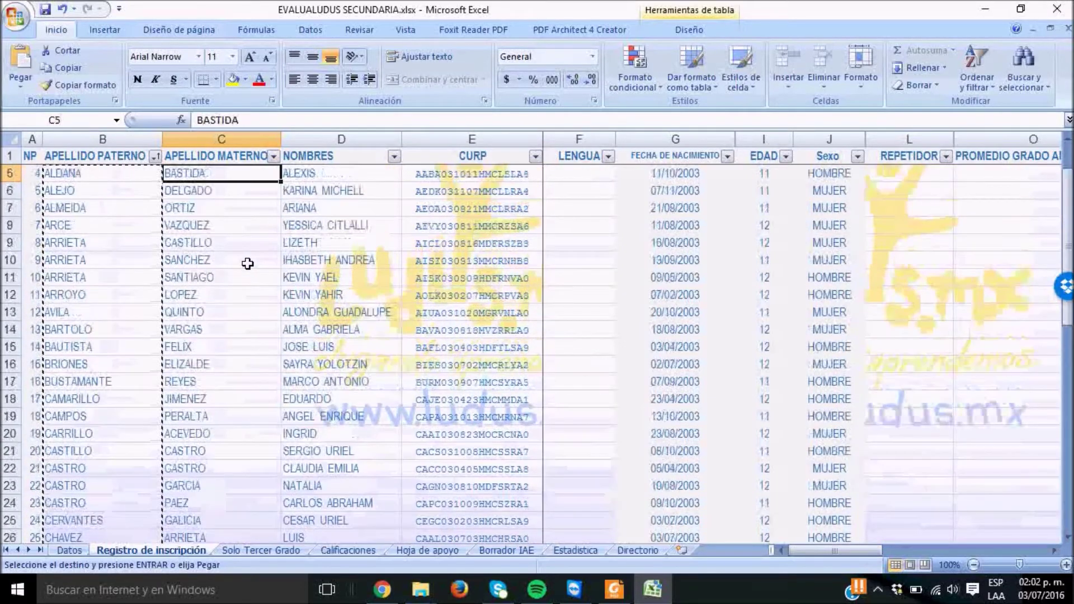
key(Down)
key(Right)
key(Left)
key(Left)
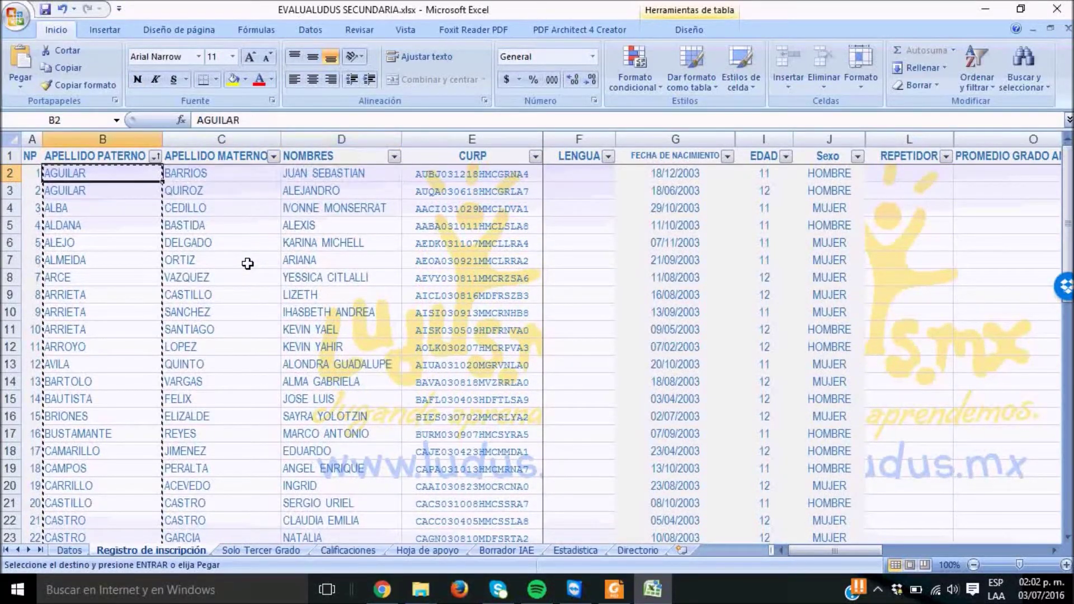
click(23, 87)
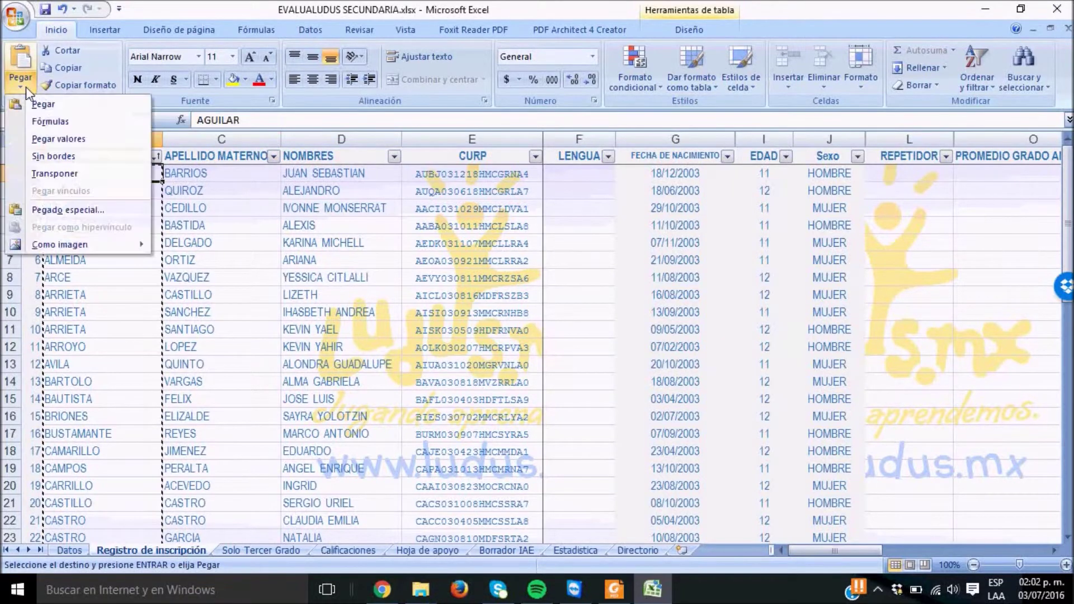
Paste the surnames back as plain values, then check ALDANA's name and CURP cells in row 5
click(73, 140)
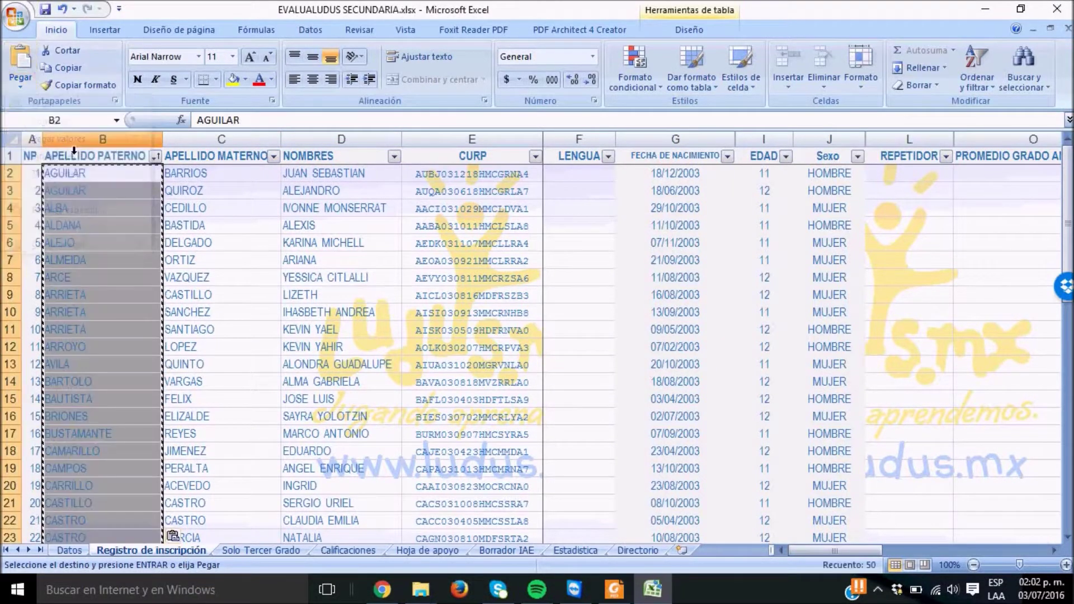
click(144, 229)
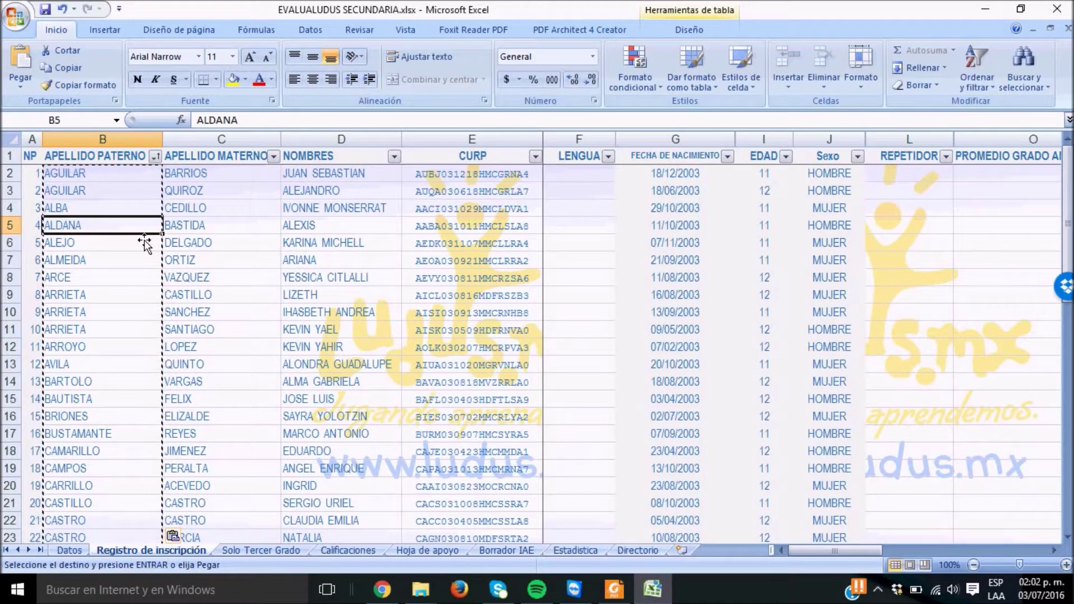
key(Right)
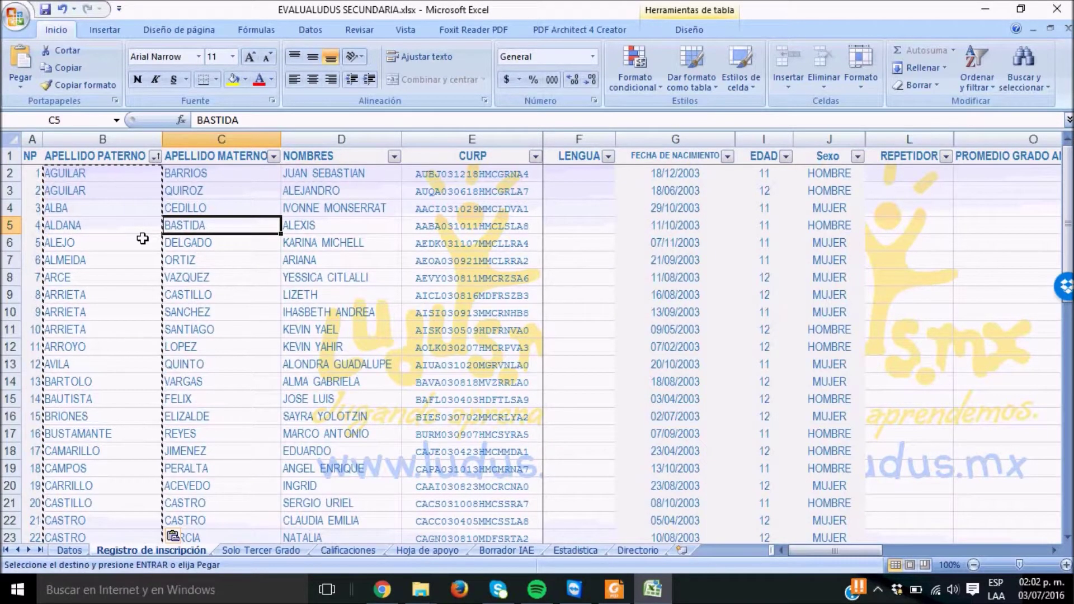
key(Right)
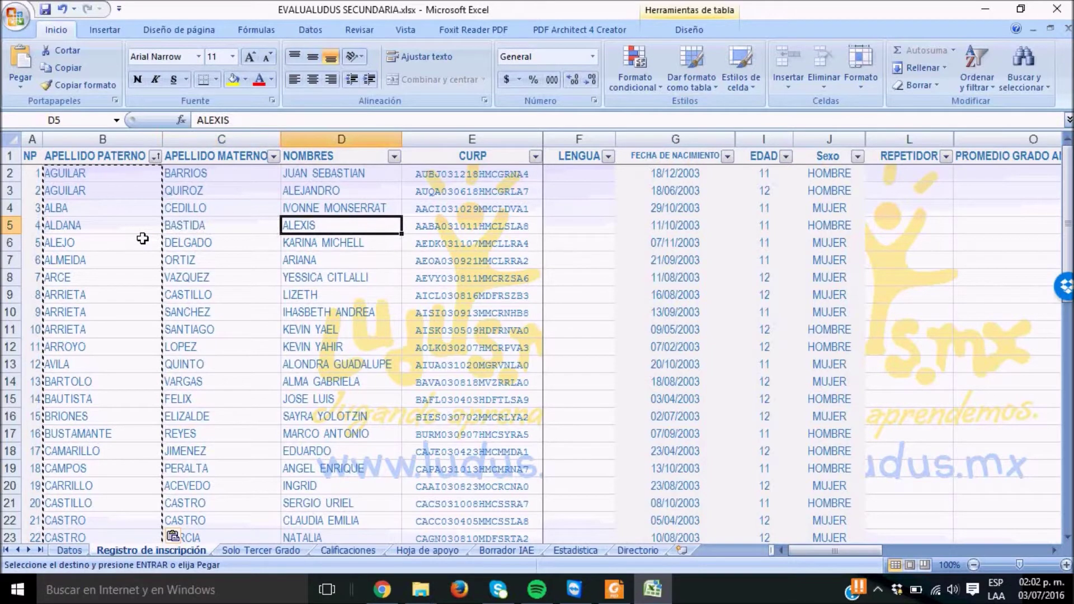
key(Right)
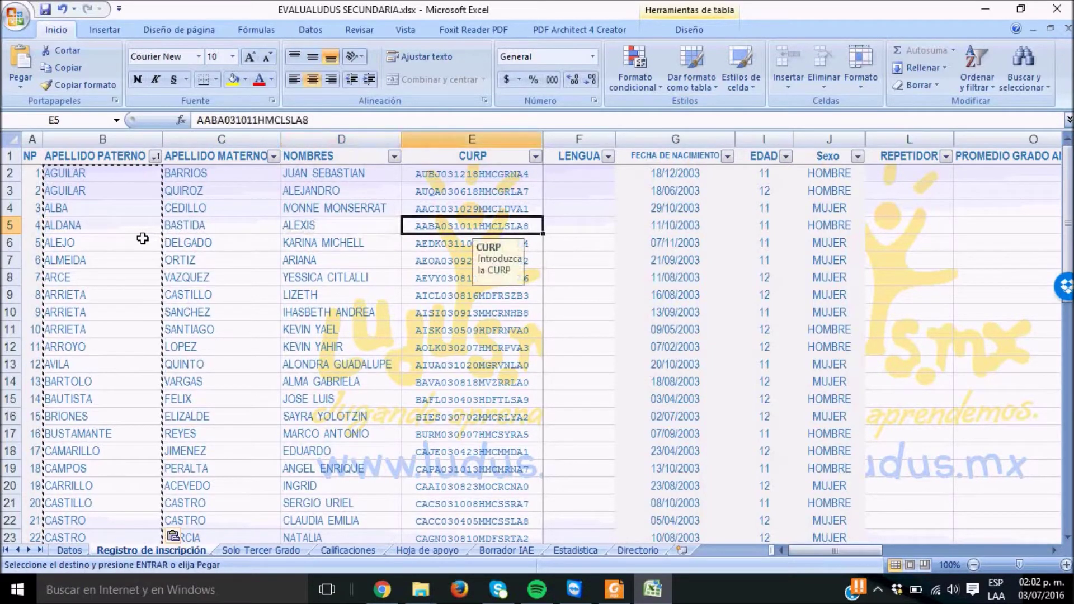
Read row 5's input notes across the Lengua, Sexo, health and tutor columns
key(Right)
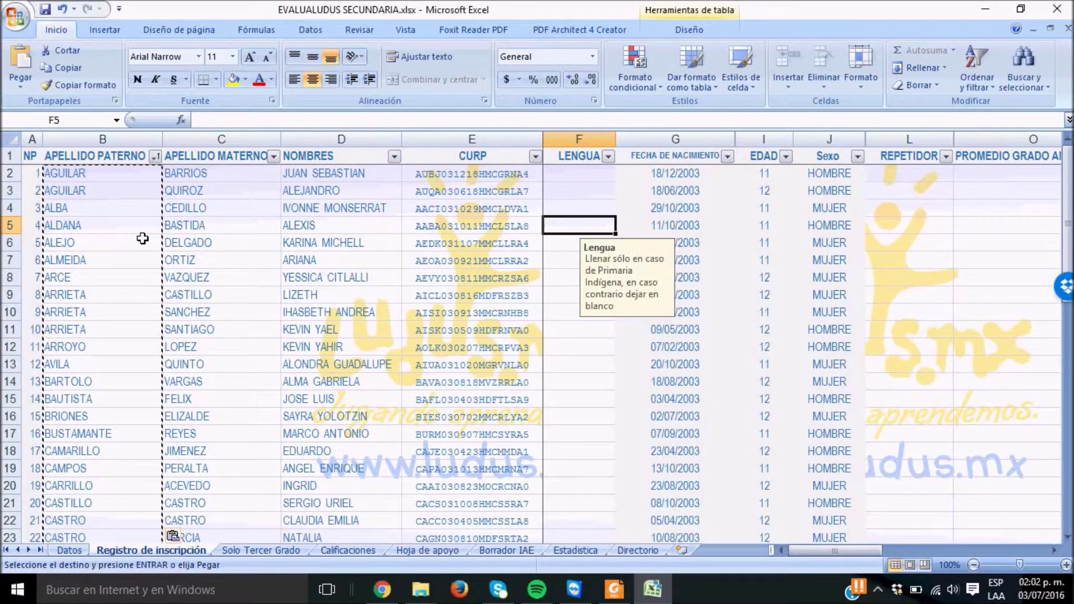
key(Right)
key(Right)
key(Right)
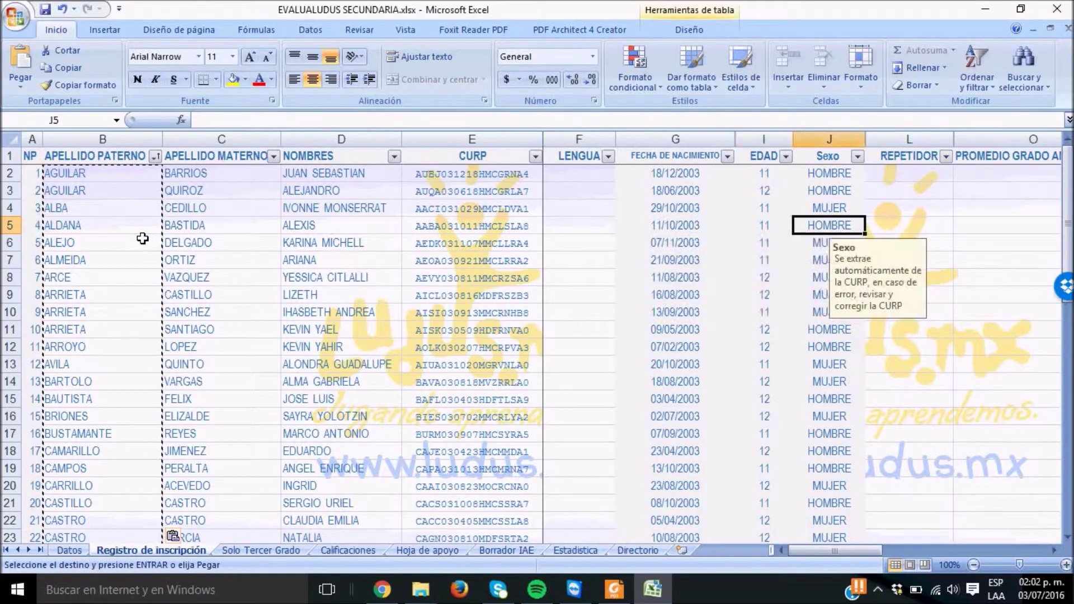
key(Left)
key(Left)
key(Left)
key(Right)
key(Right)
key(Right)
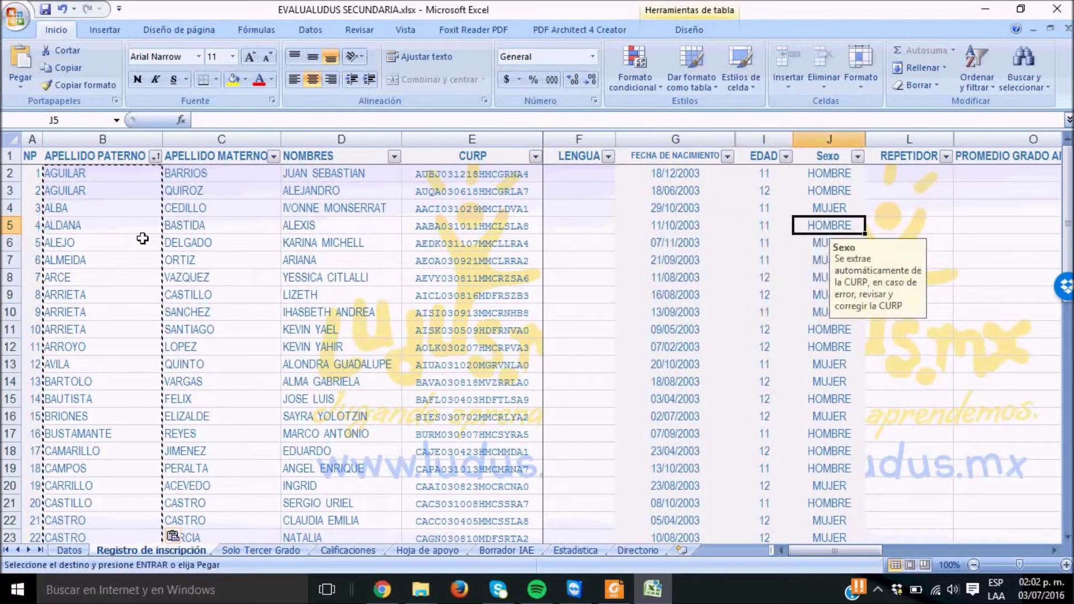
key(Right)
key(Right)
key(Right)
key(Right)
key(Right)
key(Right)
key(Right)
key(Right)
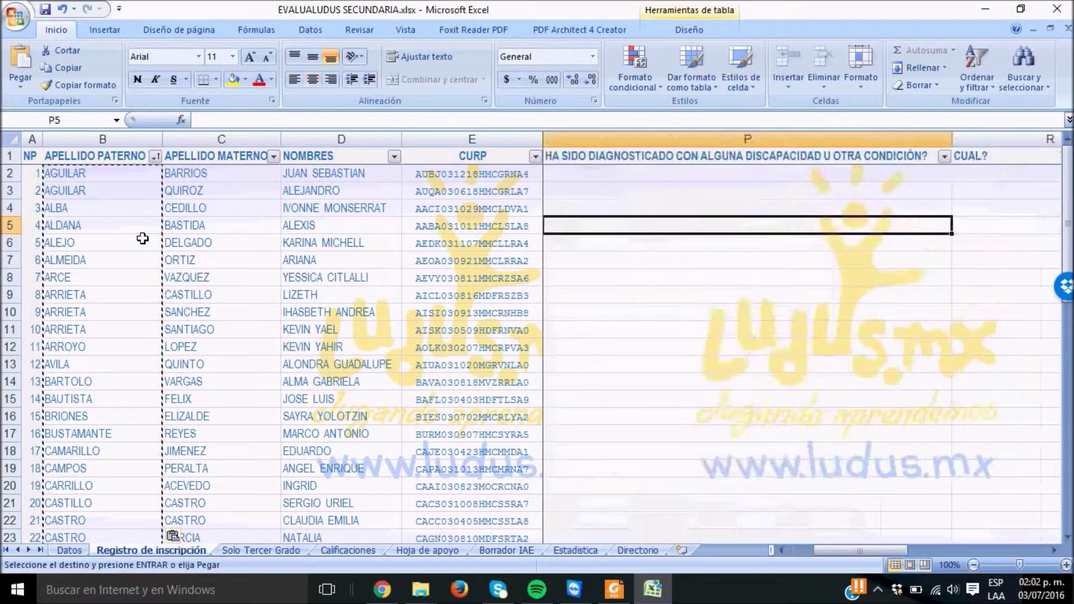
key(Right)
key(Right)
key(Right)
key(Right)
key(Right)
key(Right)
key(Right)
key(Right)
key(Right)
key(Right)
key(Right)
key(Right)
key(Right)
key(Right)
key(Right)
key(Right)
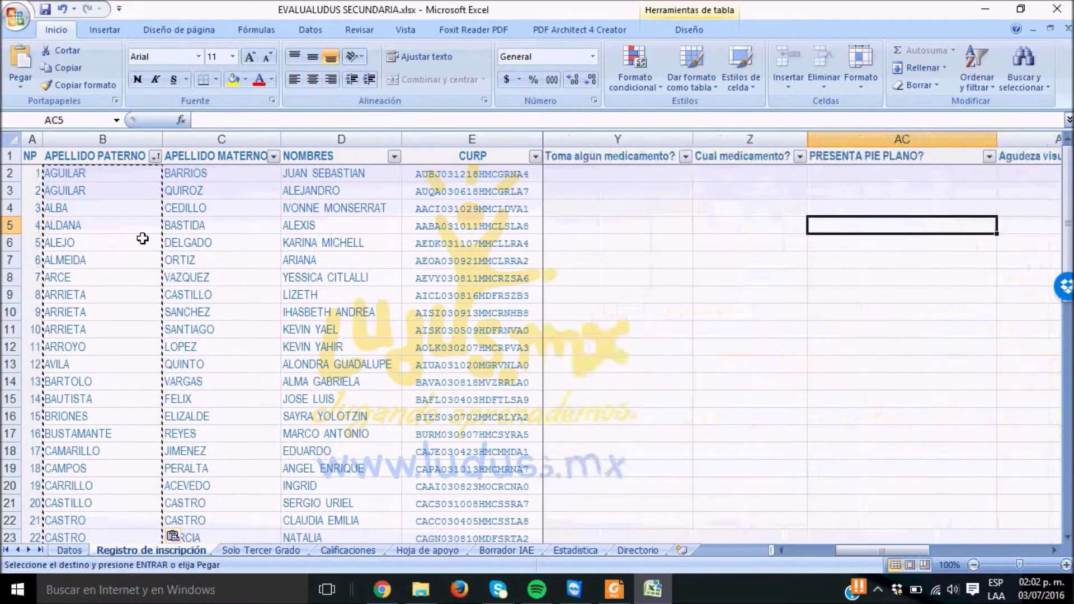
key(Right)
key(Right)
key(Right)
key(Right)
key(Right)
key(Right)
key(Right)
key(Right)
key(Right)
key(Right)
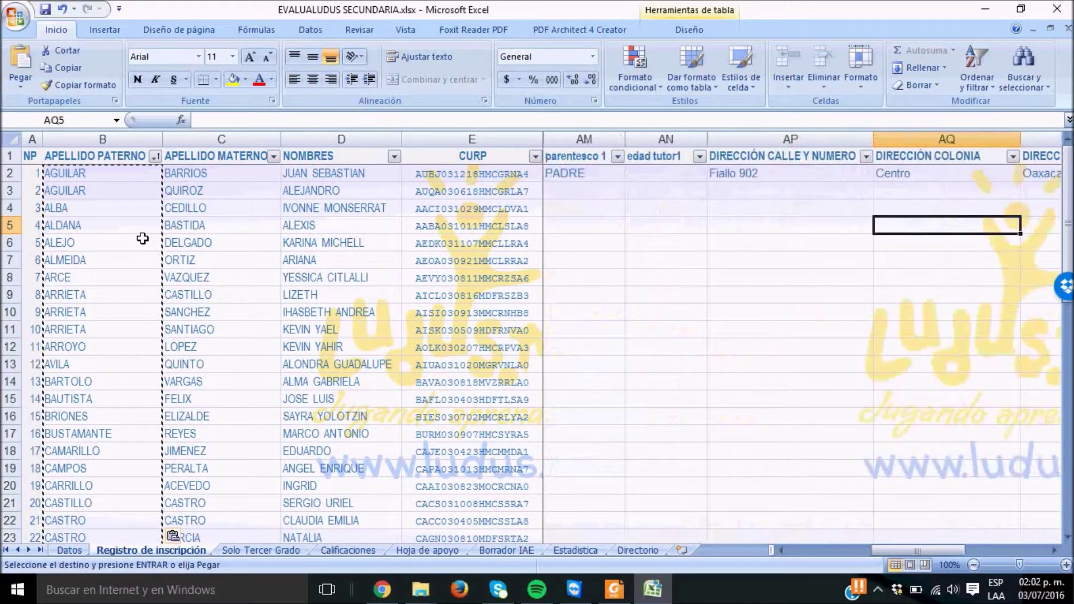
key(Right)
key(Right)
key(Right)
key(Right)
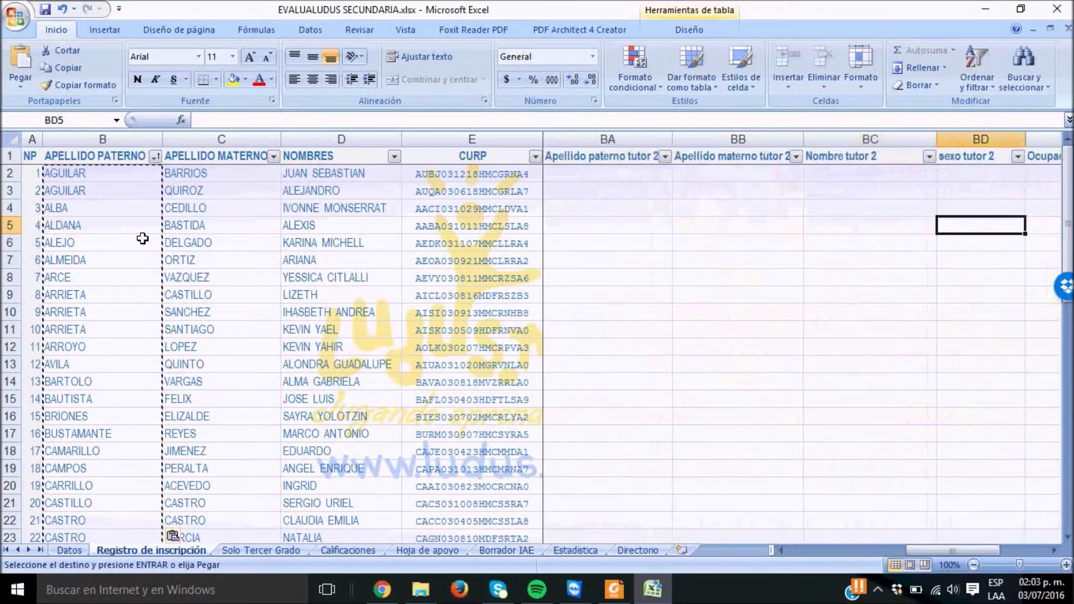
key(Left)
key(Left)
key(Left)
key(Left)
key(Left)
key(Left)
key(Left)
key(Left)
key(Left)
key(Left)
key(Left)
key(Left)
key(Left)
key(Left)
key(Left)
key(Left)
key(Left)
key(Left)
key(Left)
key(Left)
key(Left)
key(Left)
key(Left)
key(Left)
key(Left)
key(Left)
key(Left)
key(Left)
key(Left)
key(Left)
key(Left)
key(Left)
key(Left)
key(Left)
key(Left)
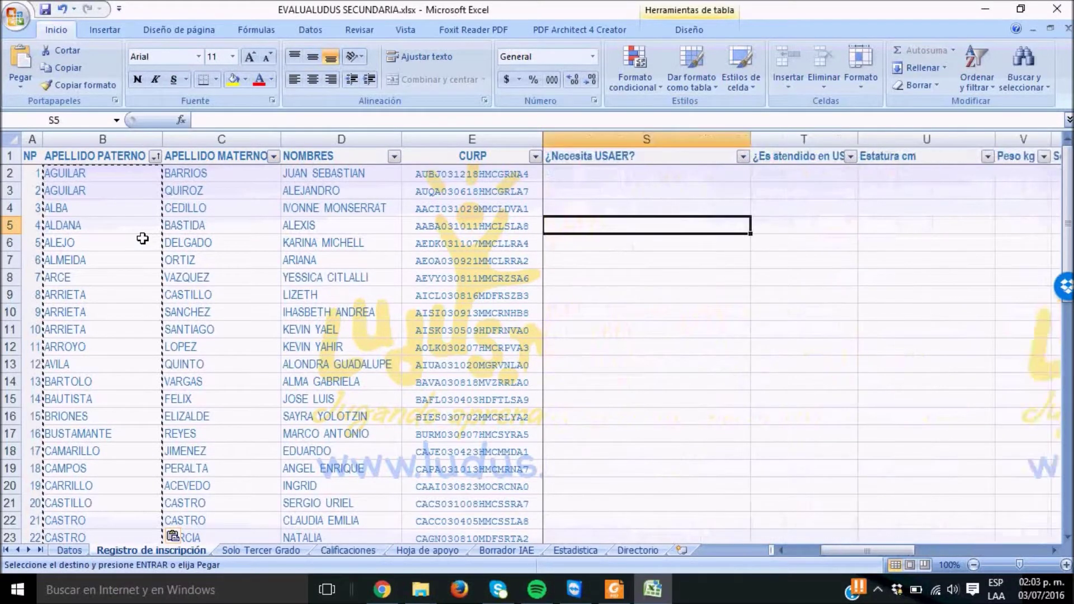
key(Right)
key(Right)
key(Left)
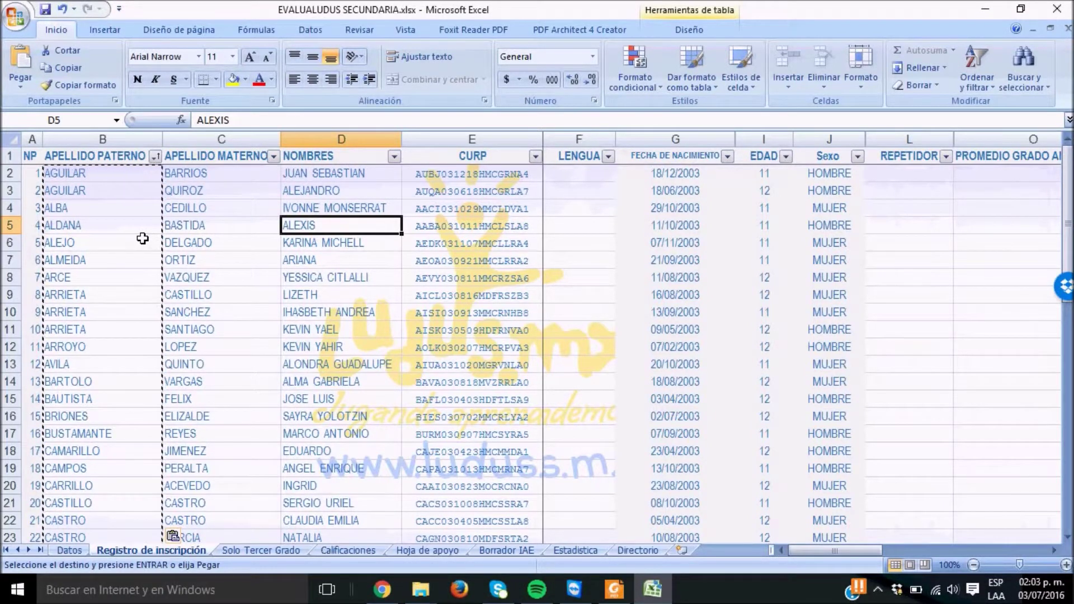
Inspect the first students' yearly and final averages on Solo Tercer Grado, then move to Calificaciones
click(273, 551)
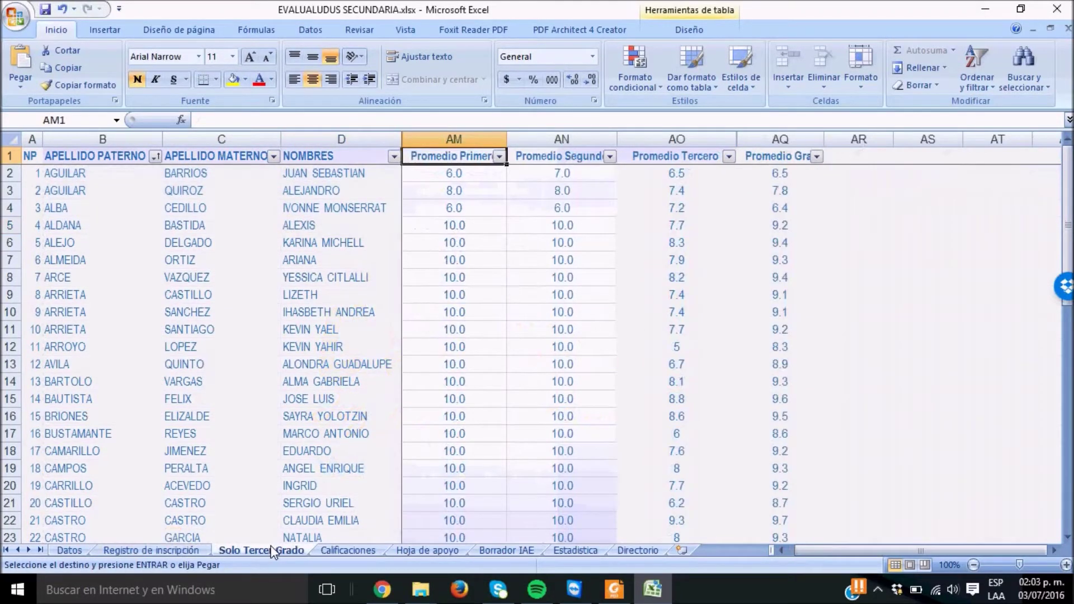
click(460, 182)
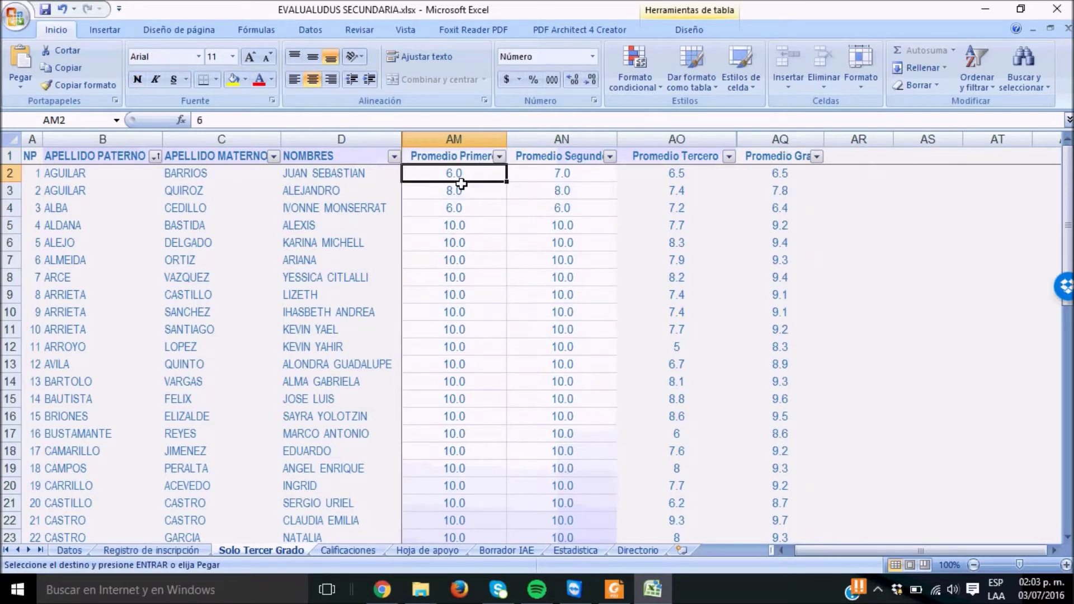
key(Right)
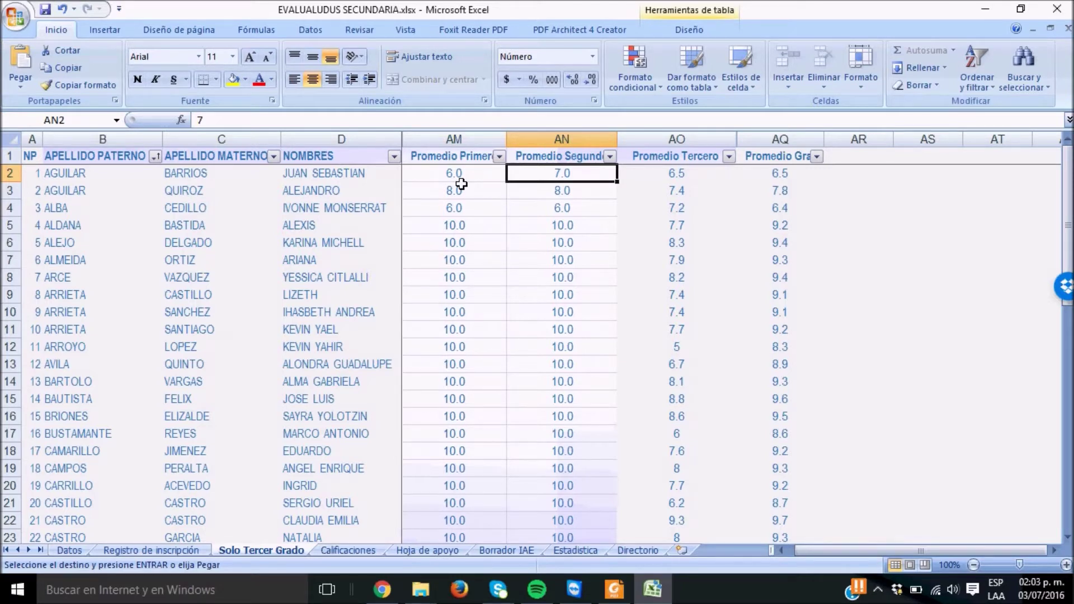
key(Right)
key(Right)
key(Down)
key(Down)
key(Down)
key(Down)
key(Down)
key(Down)
key(Down)
key(Down)
key(Down)
key(Down)
key(Down)
key(Down)
key(Down)
key(Down)
key(Down)
key(Down)
key(Down)
key(Down)
key(Down)
key(Down)
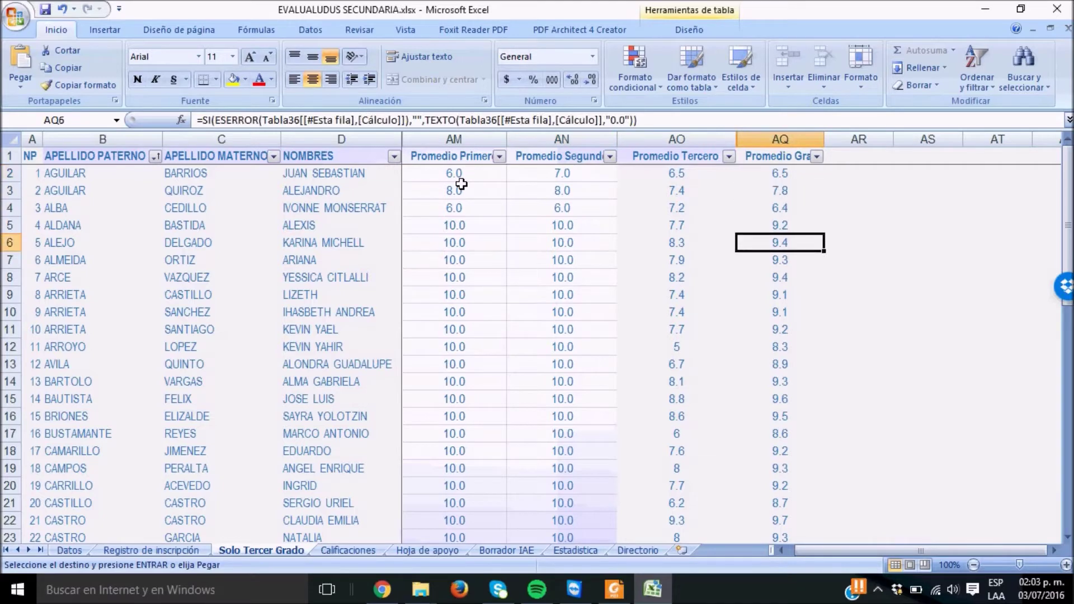
key(Up)
key(Up)
key(Up)
key(Up)
key(Up)
key(Up)
key(Up)
key(Up)
key(Up)
key(Up)
key(Up)
key(Up)
key(Up)
key(Up)
key(Up)
key(Up)
key(Up)
key(Up)
key(Up)
key(Up)
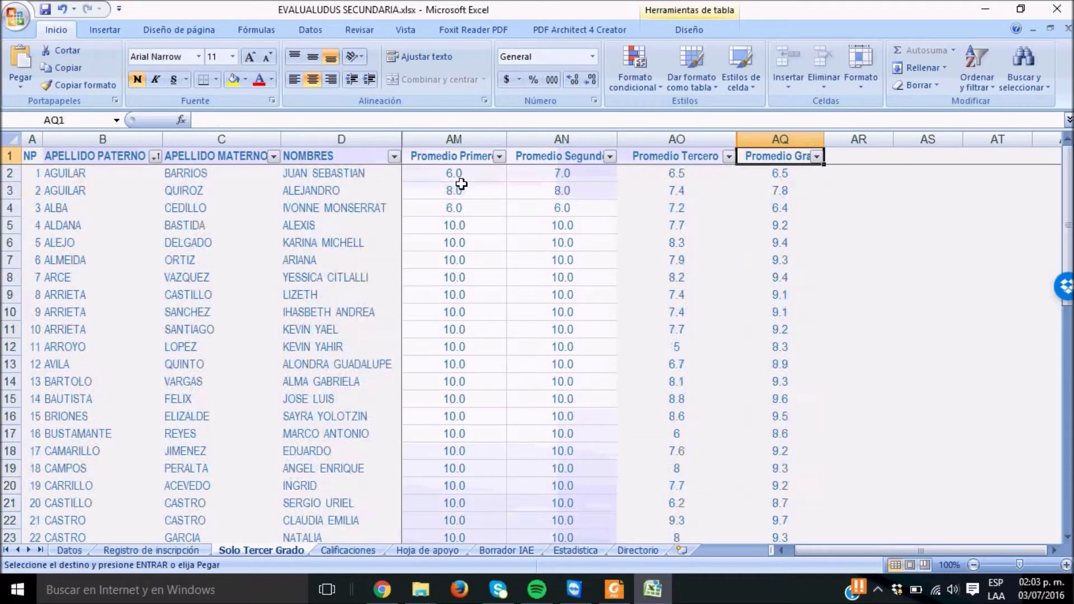
click(438, 195)
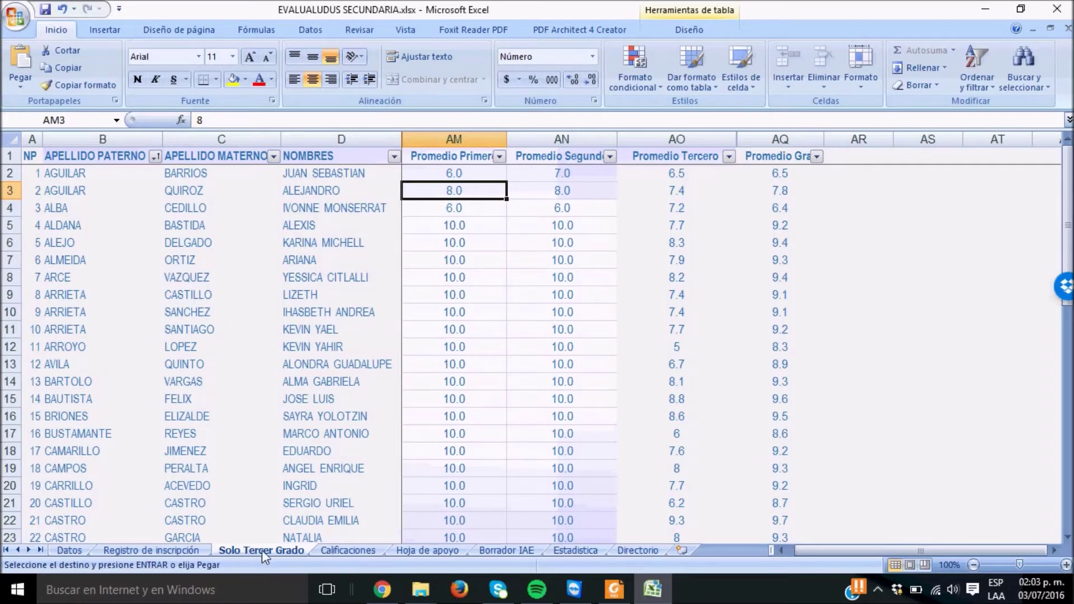
click(340, 553)
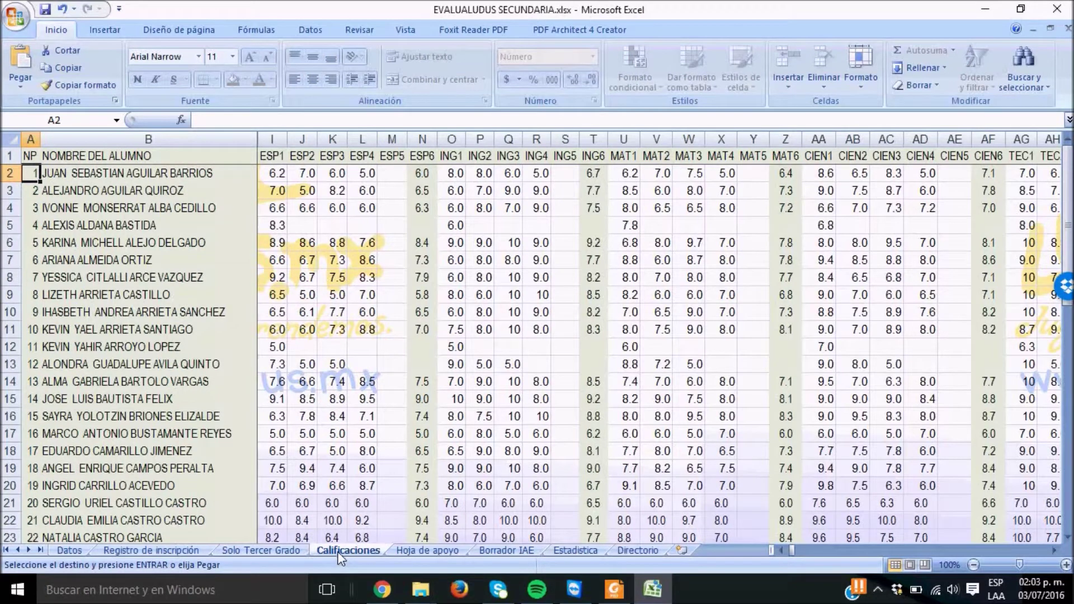
key(Right)
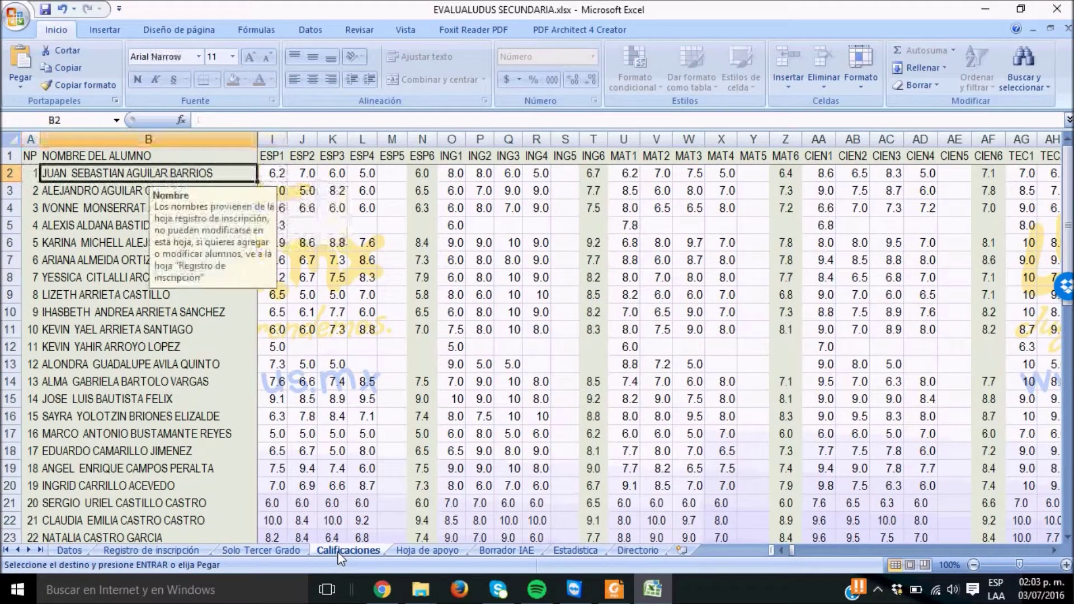
key(Down)
key(Down)
key(Down)
key(Down)
key(Down)
key(Down)
key(Down)
key(Down)
key(Down)
key(Down)
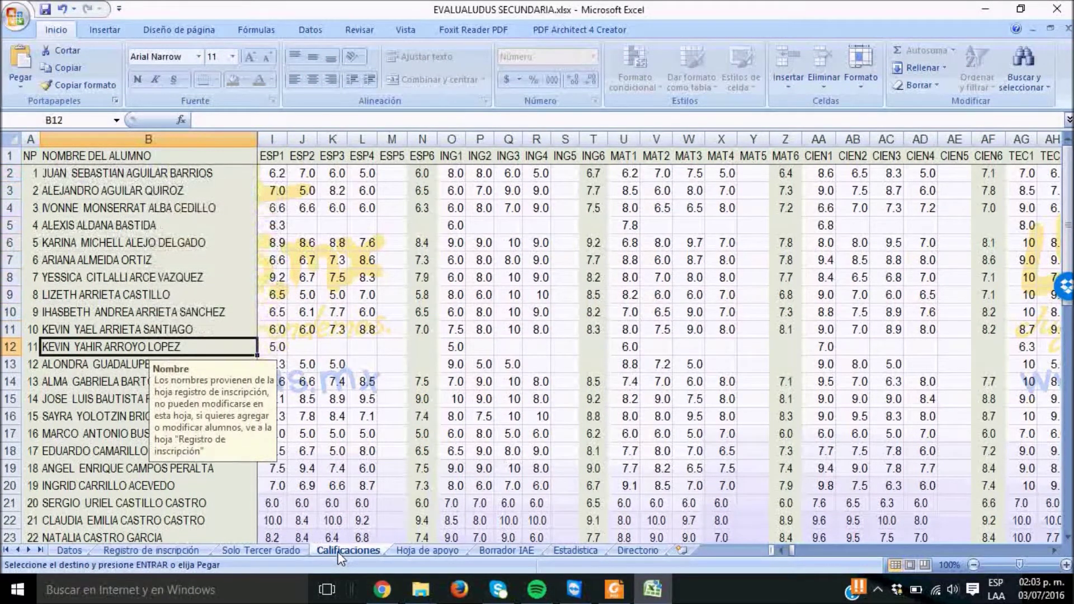
key(Down)
key(Down)
key(Down)
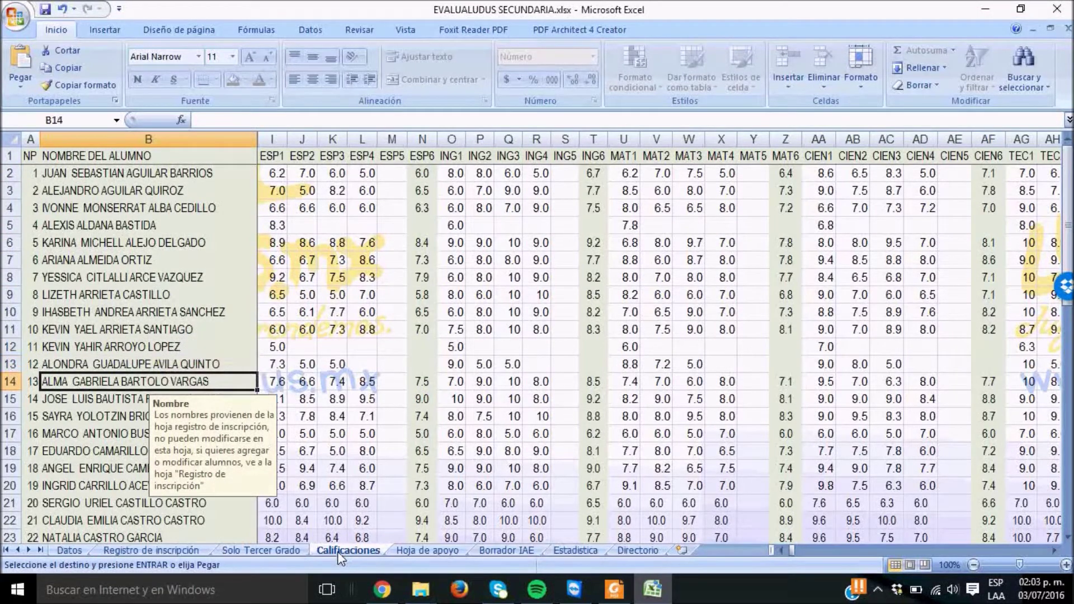
key(Up)
key(Up)
key(Up)
key(Up)
key(Up)
key(Up)
key(Up)
key(Up)
key(Up)
key(Up)
key(Up)
key(Up)
key(Up)
key(Down)
key(Down)
key(Down)
key(Down)
key(Down)
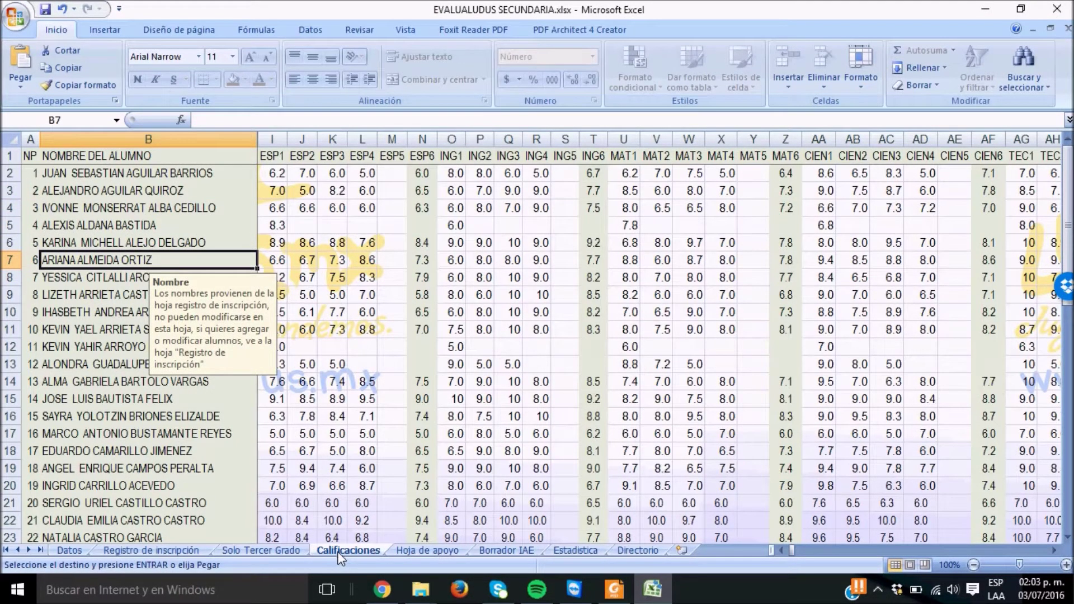
key(Right)
key(Up)
key(Up)
key(Up)
key(Up)
key(Up)
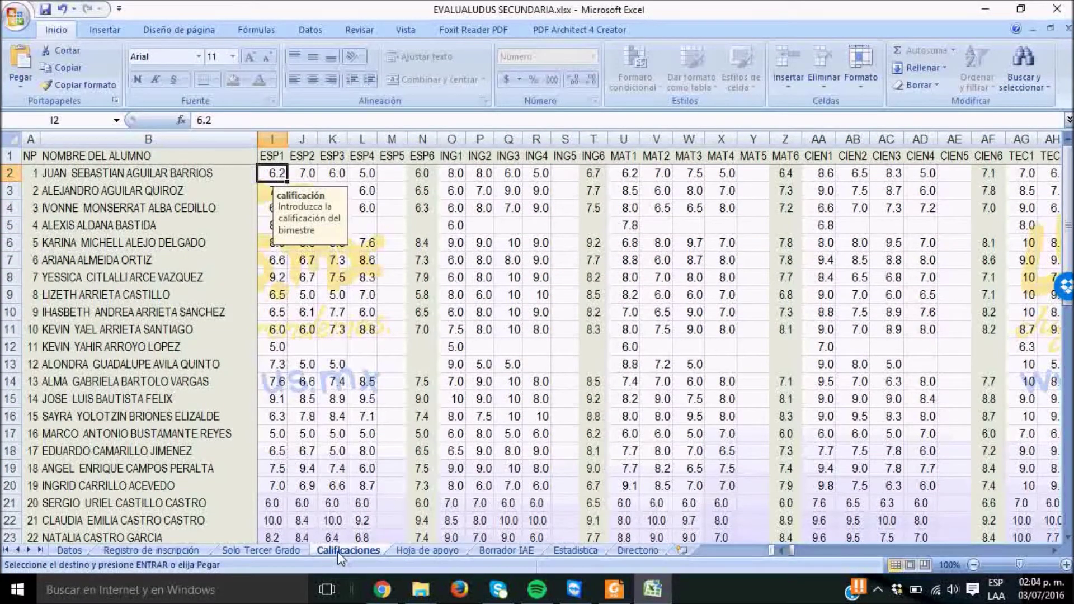
key(Right)
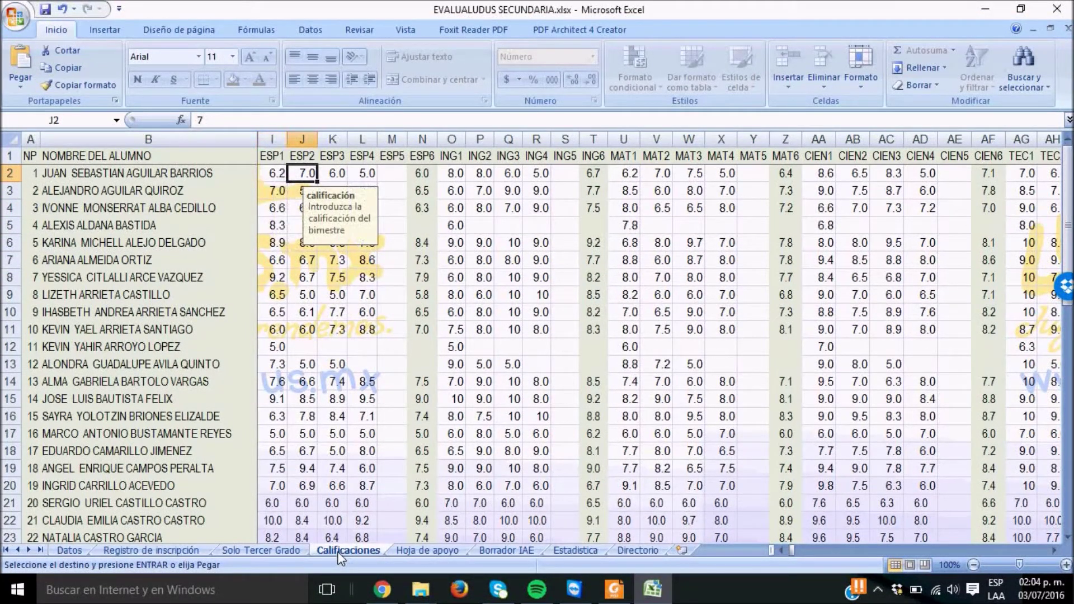
key(Right)
key(Right)
key(Right)
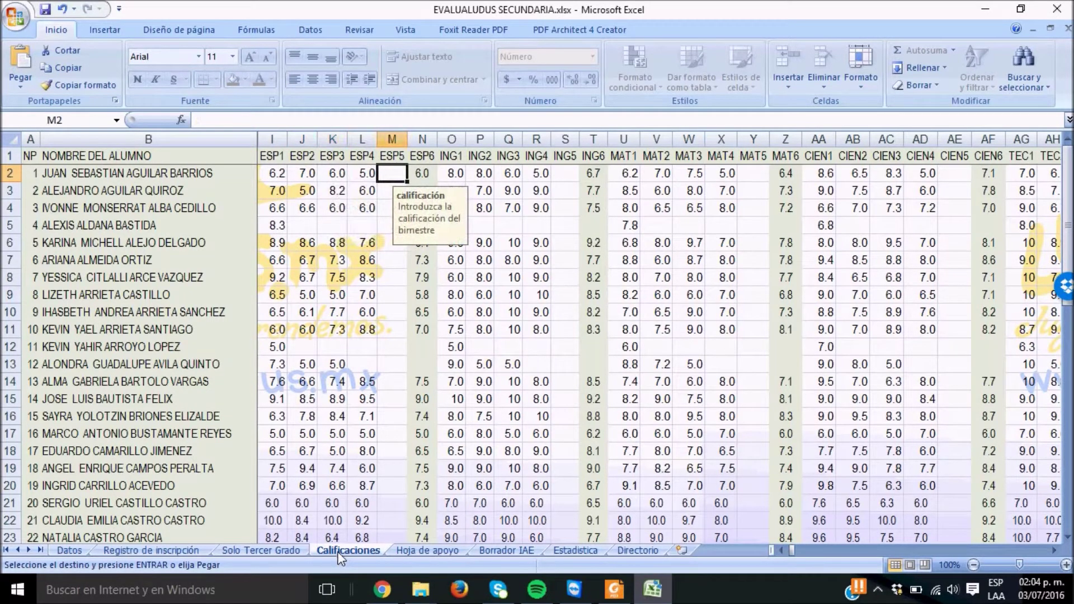
key(Right)
key(Right)
key(Right)
key(Right)
key(Right)
key(Right)
key(Right)
key(Right)
key(Right)
key(Right)
key(Right)
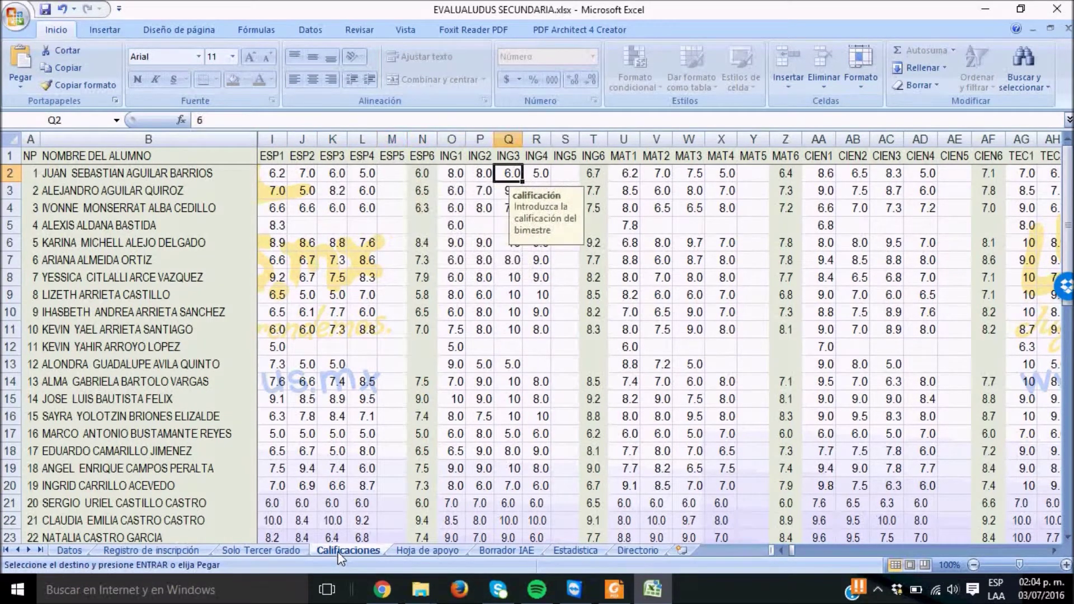
key(Right)
key(Right)
key(Right)
key(Right)
key(Right)
key(Right)
key(Right)
key(Right)
key(Right)
key(Right)
key(Right)
key(Right)
key(Right)
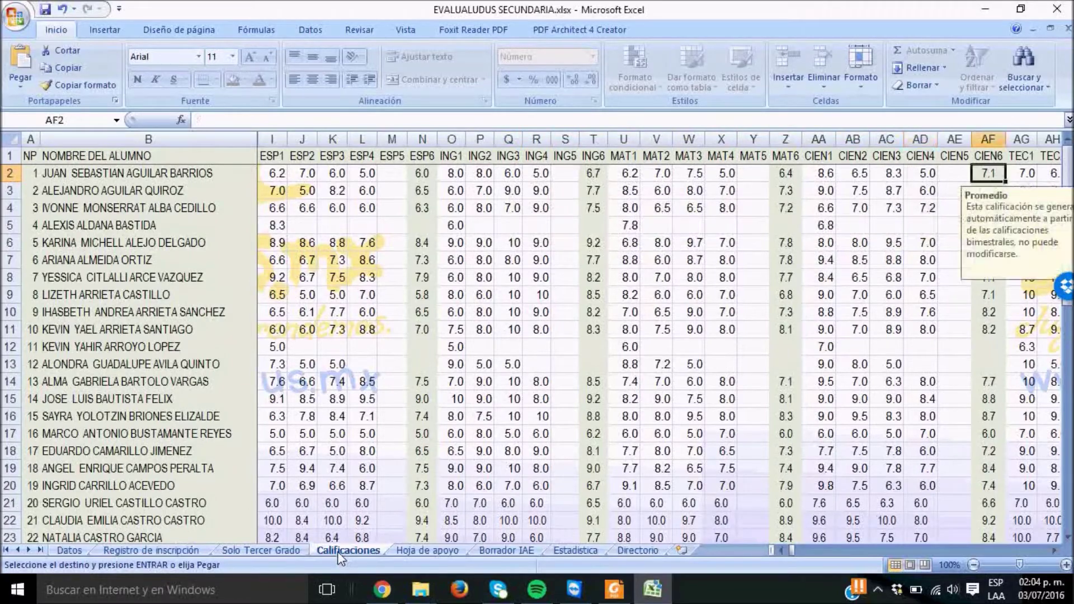
key(Right)
key(Right)
key(Right)
key(Right)
key(Right)
key(Right)
key(Right)
key(Right)
key(Right)
key(Right)
key(Right)
key(Right)
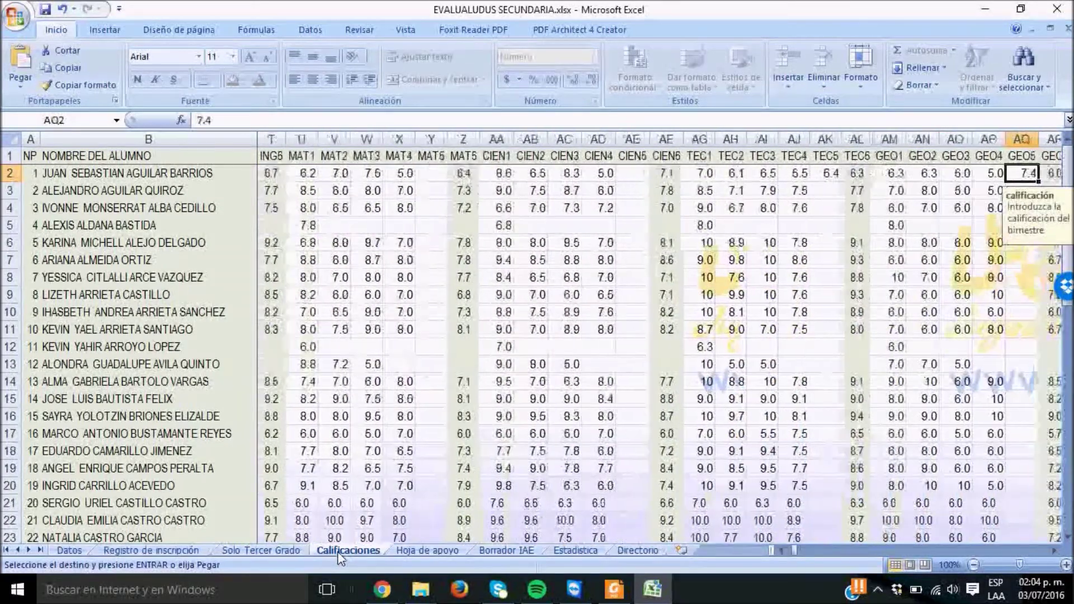
key(Right)
key(Right)
key(Right)
key(Right)
key(Left)
key(Left)
key(Left)
key(Left)
key(Left)
key(Left)
key(Left)
key(Left)
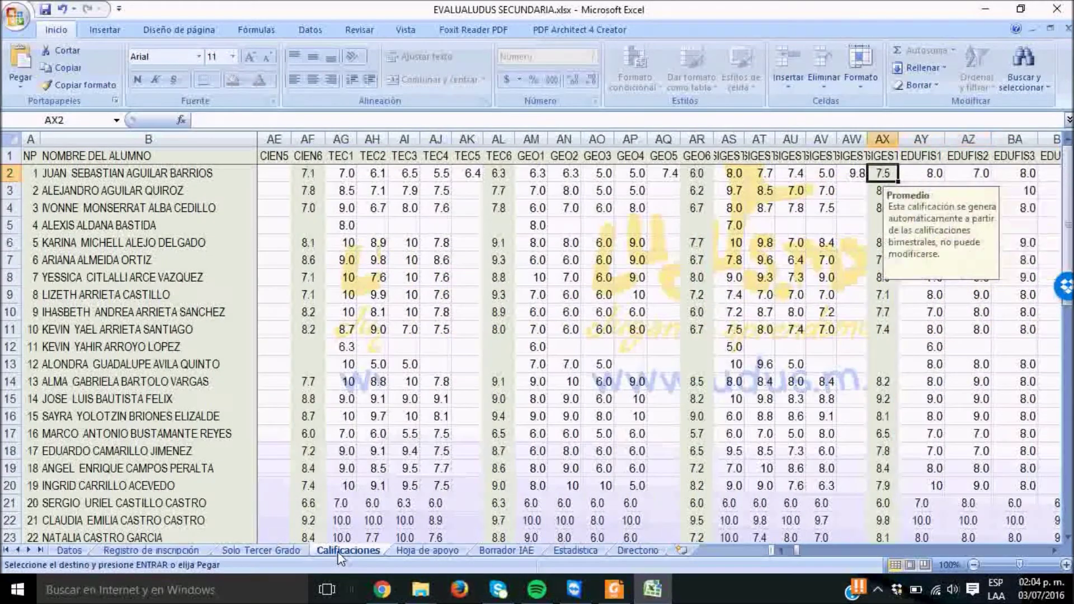
key(Right)
key(Right)
key(Right)
key(Right)
key(Right)
key(Right)
key(Right)
key(Right)
key(Right)
key(Right)
key(Right)
key(Right)
key(Right)
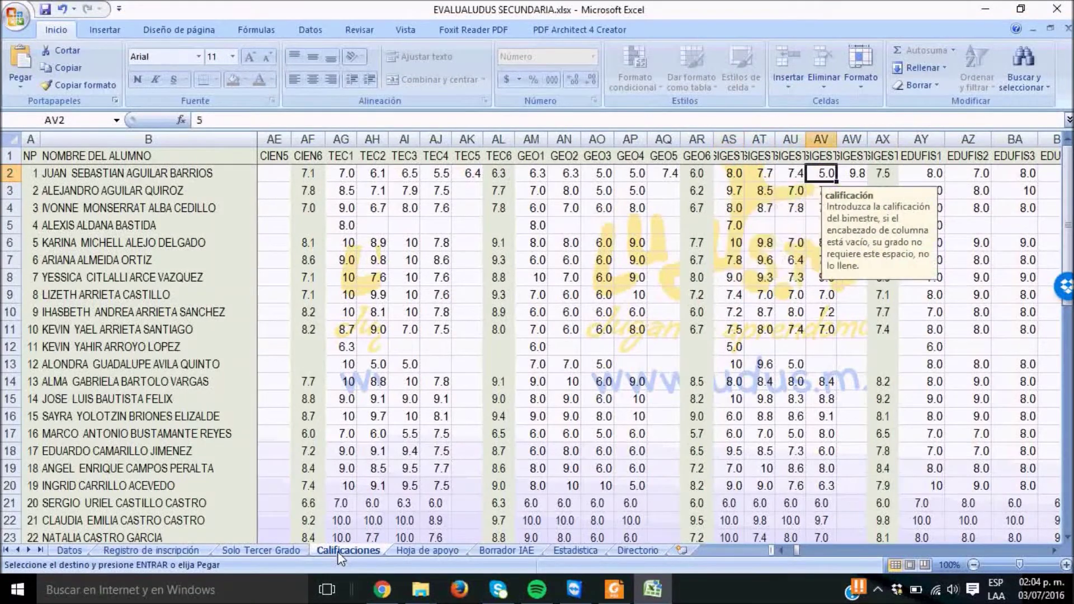
key(Right)
key(Right)
key(Right)
key(Right)
key(Right)
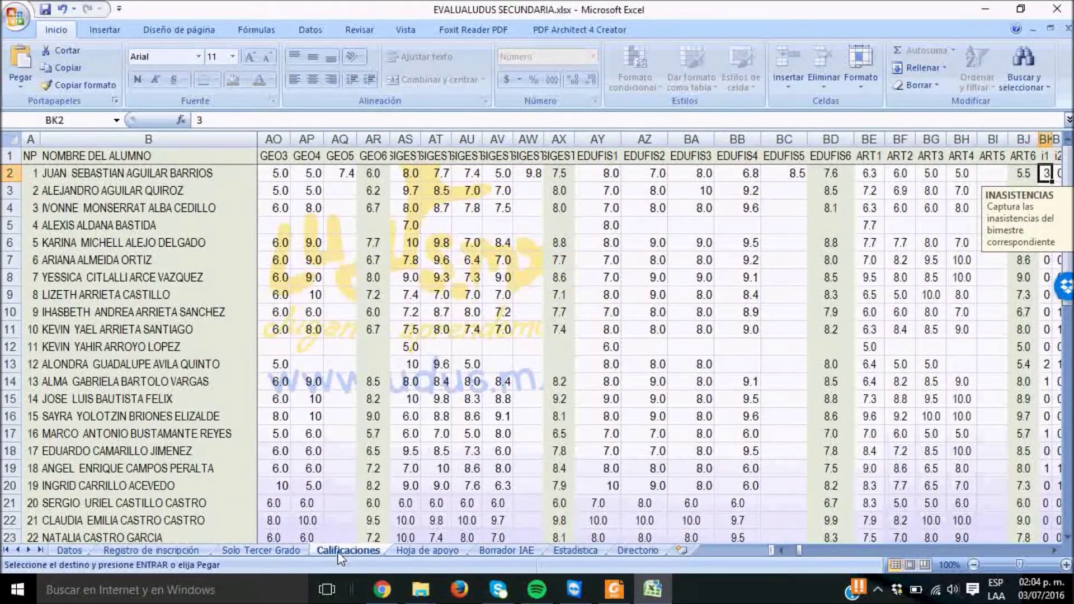
Set Grado in cell B14 of the Datos sheet to Tercero
click(68, 551)
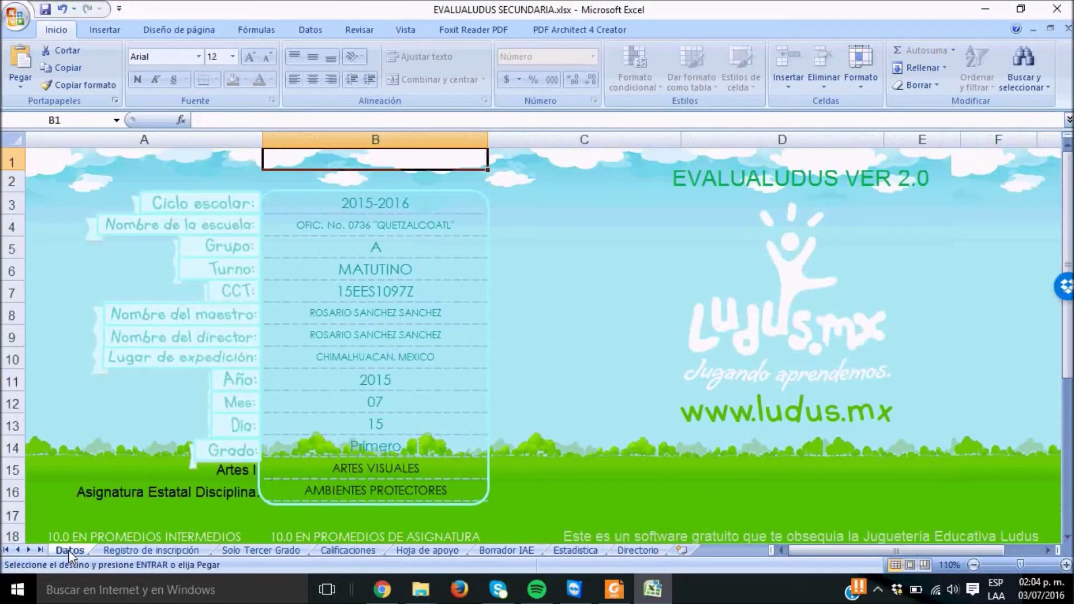
click(419, 454)
click(496, 451)
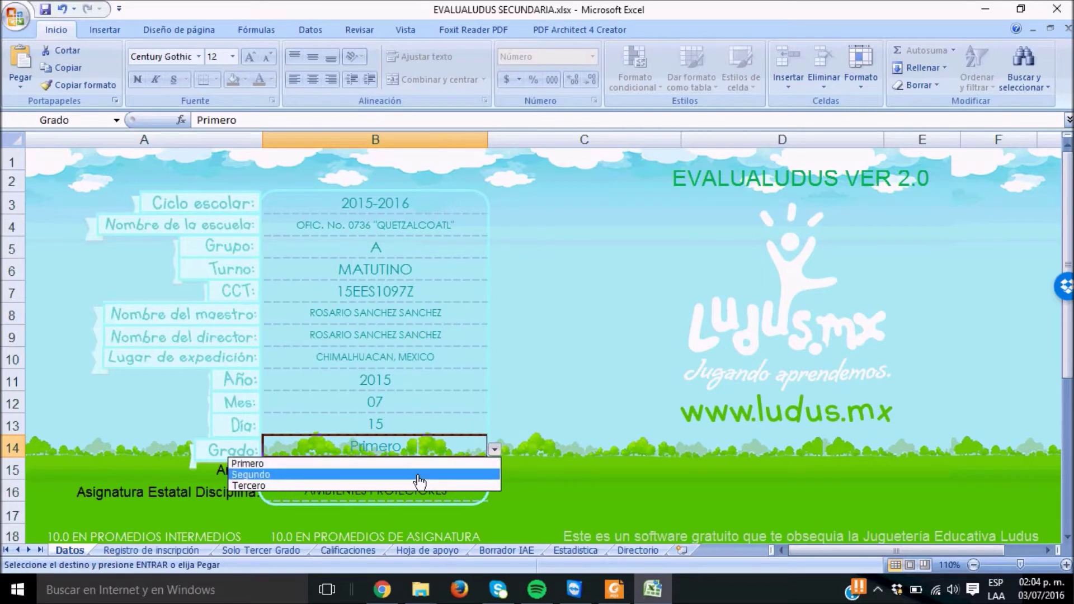
click(386, 486)
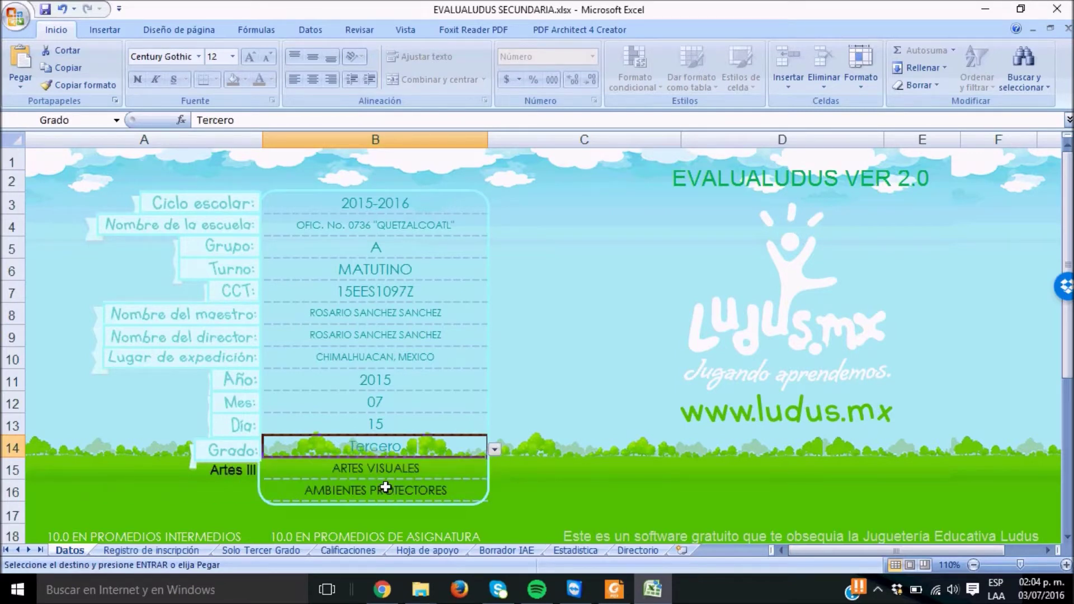
Review the third-grade subject headers on Calificaciones, from FCE6 to the art columns
click(351, 551)
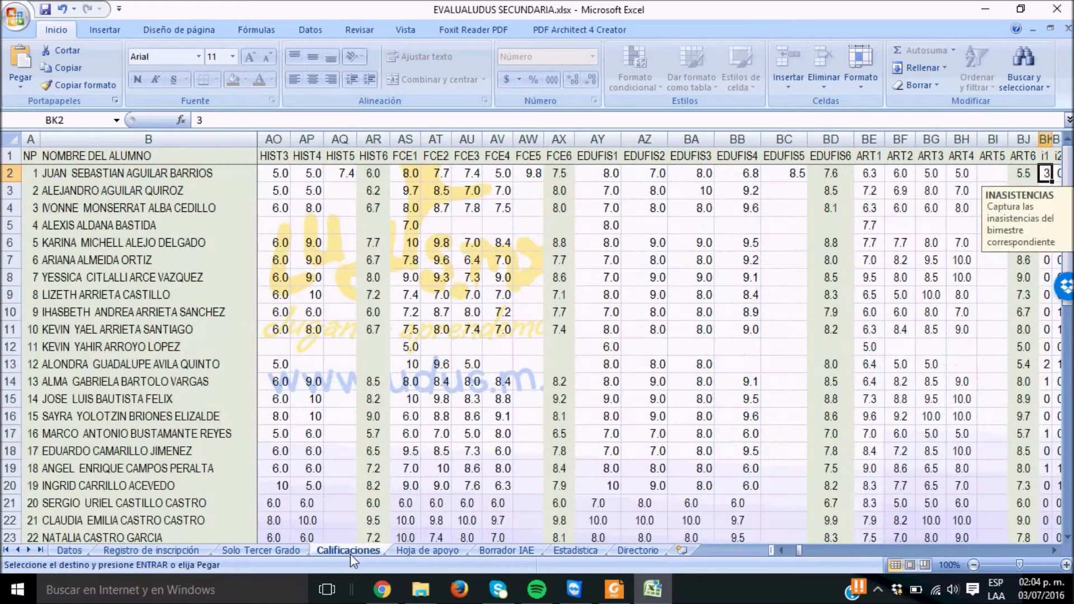
click(565, 163)
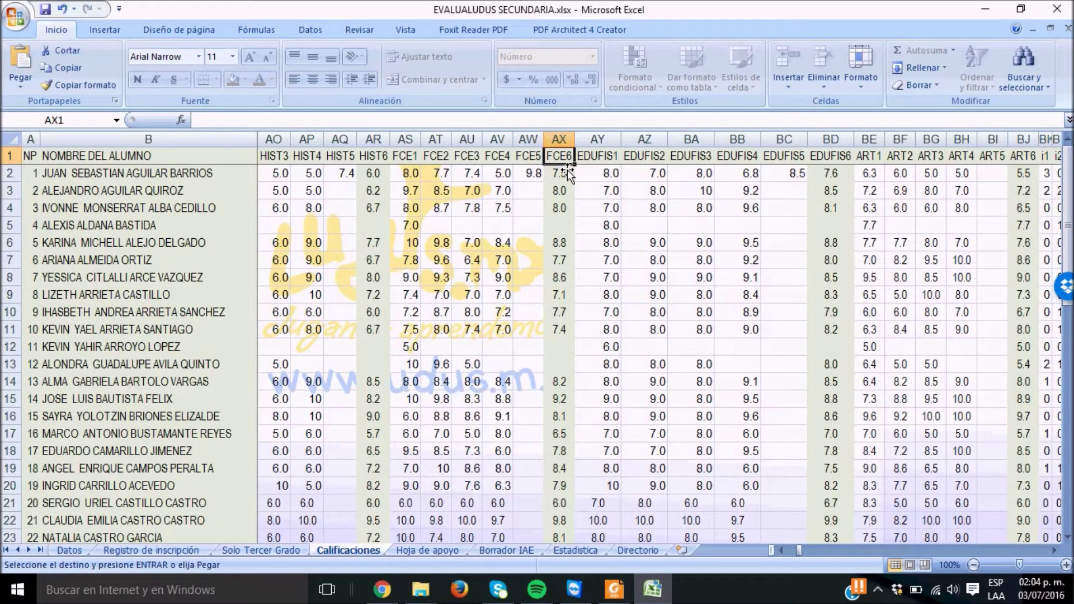
key(Right)
key(Right)
key(Right)
key(Right)
key(Right)
key(Right)
key(Left)
key(Left)
key(Left)
key(Left)
key(Left)
key(Left)
key(Left)
key(Left)
key(Left)
key(Left)
key(Left)
key(Left)
key(Left)
key(Left)
key(Left)
key(Left)
key(Left)
key(Left)
key(Left)
key(Left)
key(Left)
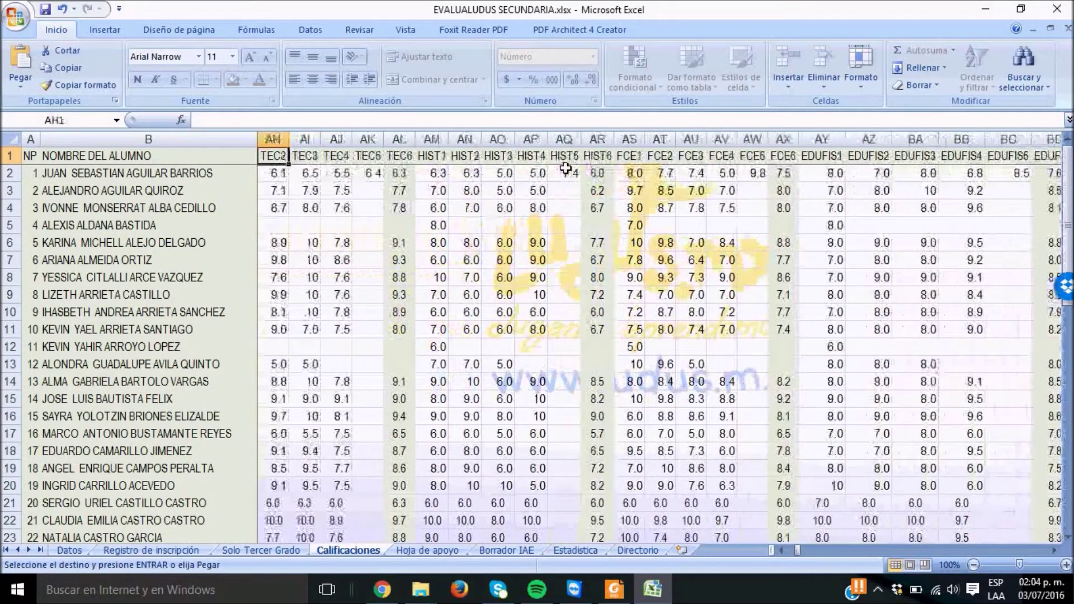
key(Right)
key(Right)
key(Right)
key(Right)
key(Right)
key(Right)
key(Right)
key(Right)
key(Right)
key(Right)
key(Right)
key(Right)
key(Right)
key(Right)
key(Right)
key(Right)
key(Right)
key(Right)
key(Right)
key(Right)
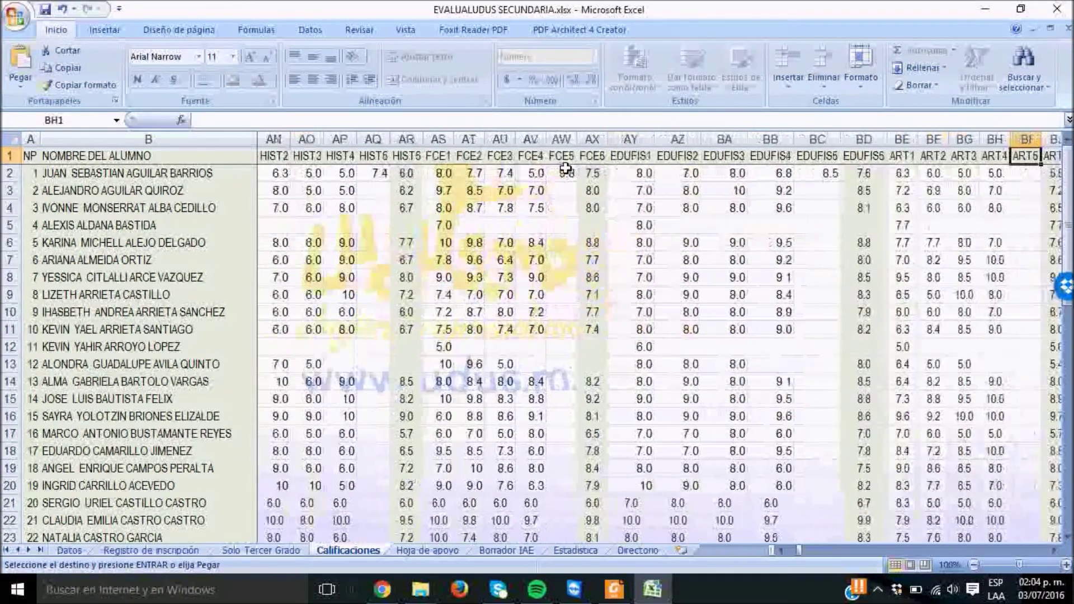
key(Right)
key(Right)
key(Right)
key(Right)
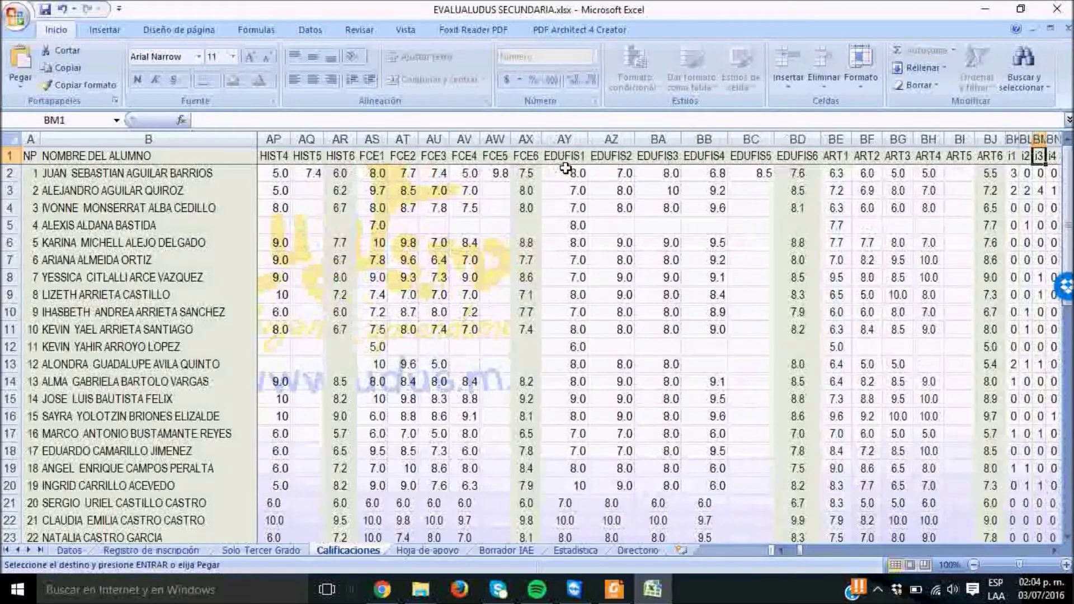
key(Right)
key(Right)
key(Right)
key(Right)
key(Right)
key(Right)
key(Left)
key(Left)
key(Left)
key(Left)
key(Left)
key(Left)
key(Down)
key(Down)
key(Right)
key(Right)
key(Right)
key(Right)
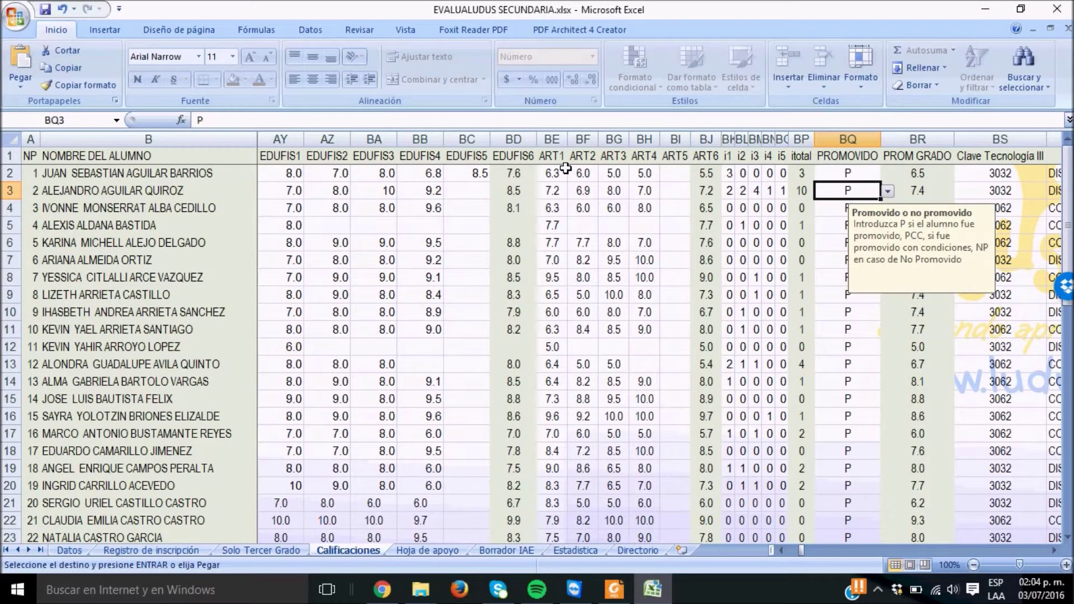
key(Right)
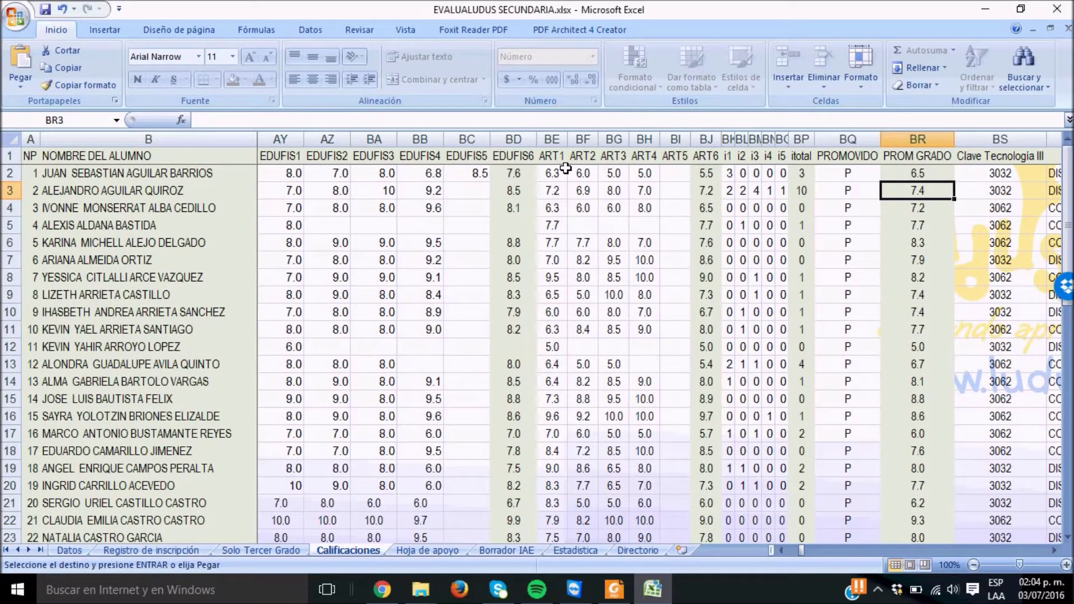
key(Right)
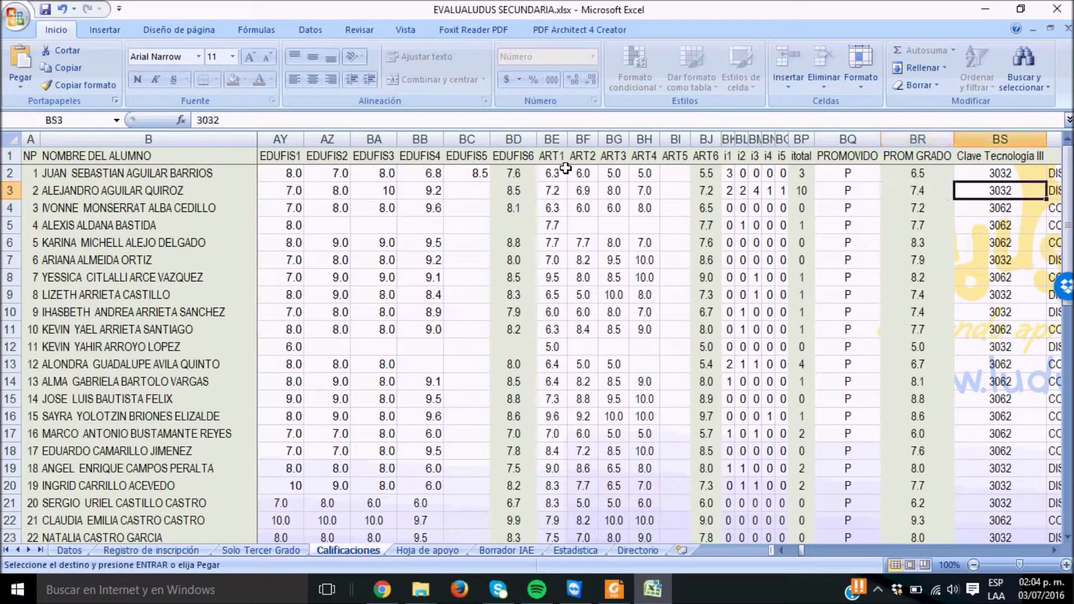
key(Right)
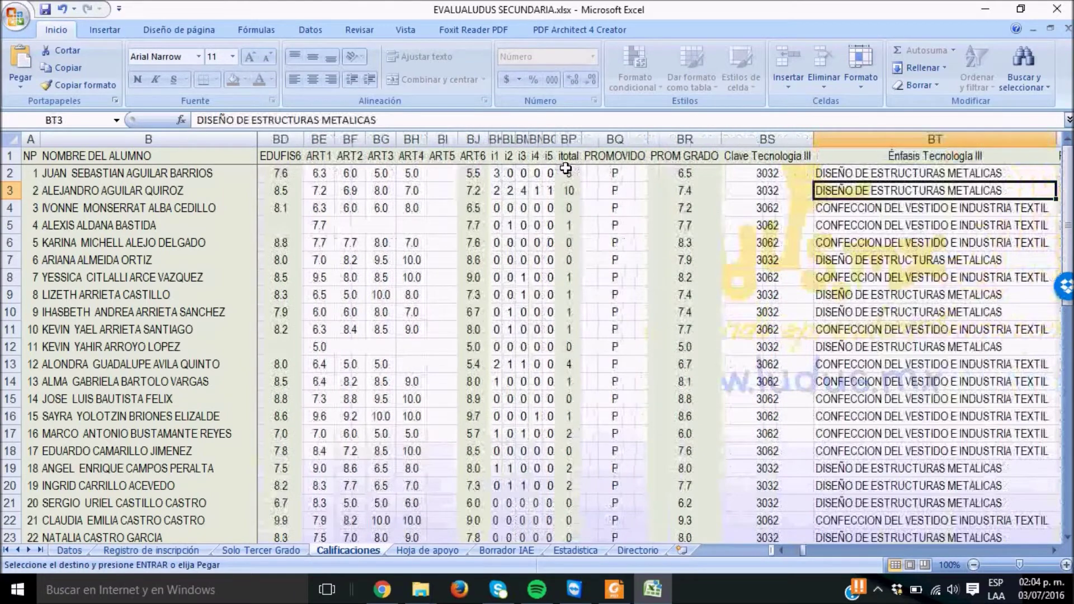
key(Right)
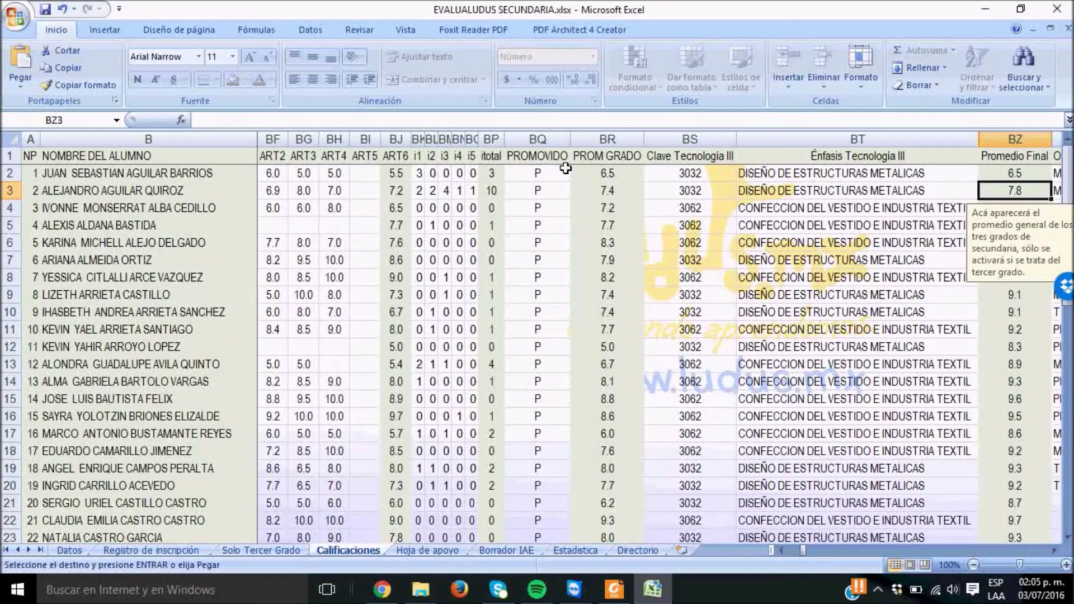
key(Up)
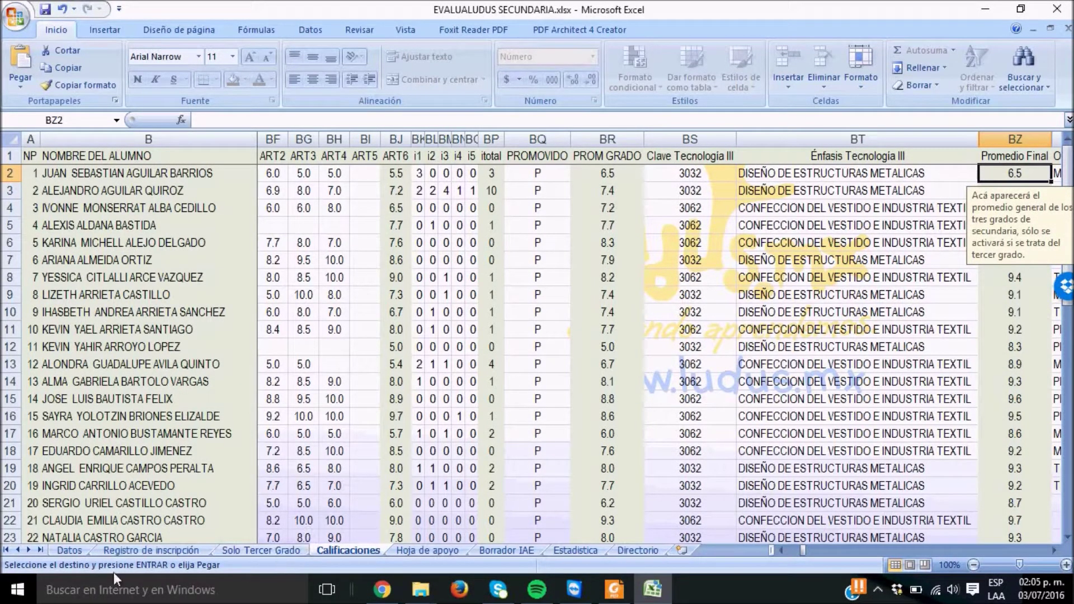
Change the Datos sheet's Grado back to Primero and return to Calificaciones
click(77, 550)
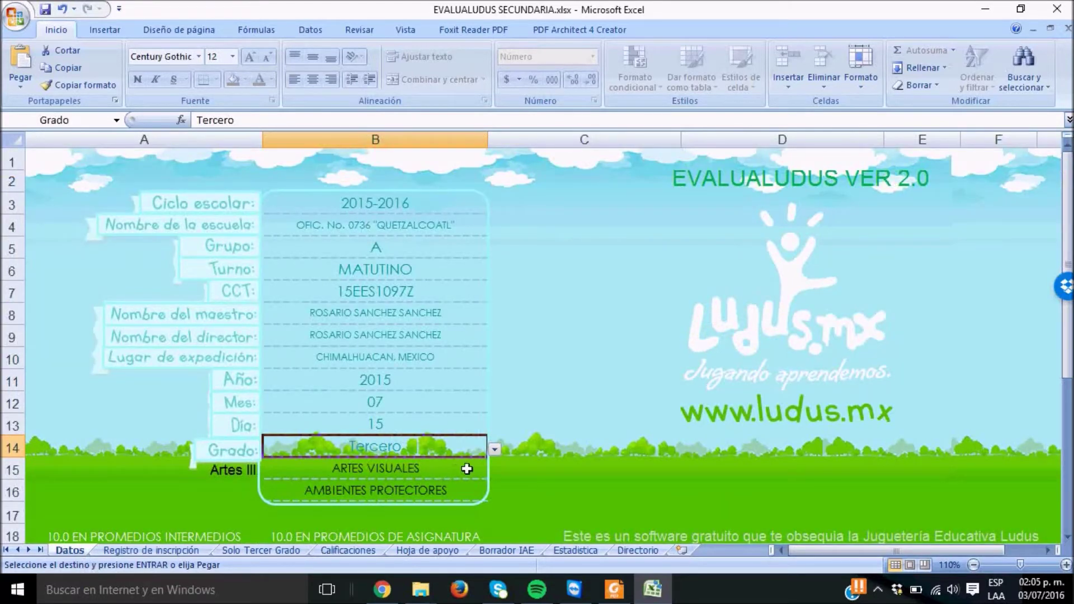
click(495, 450)
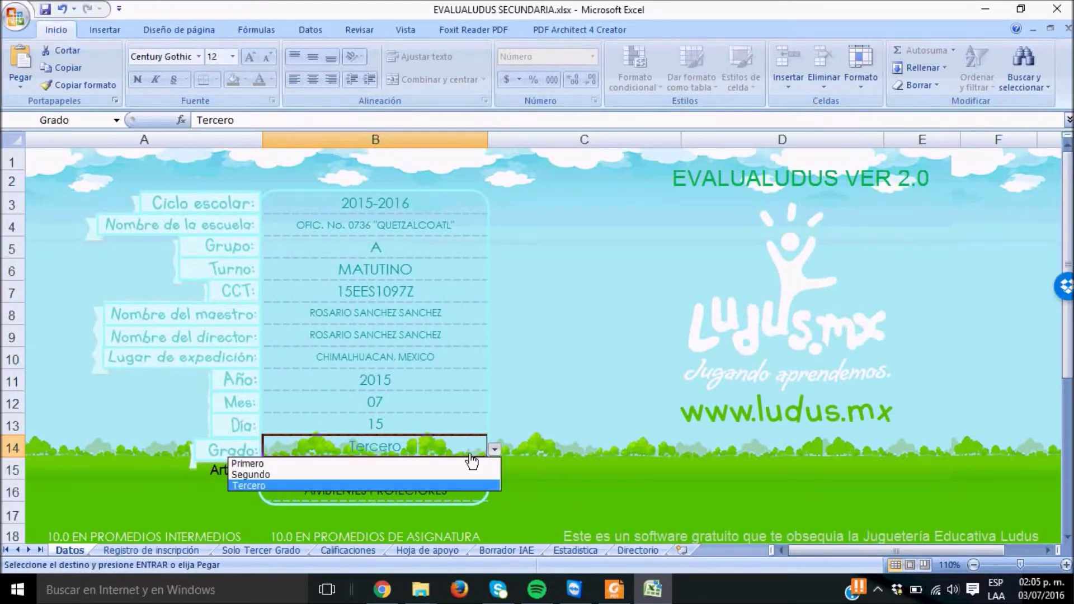
click(433, 462)
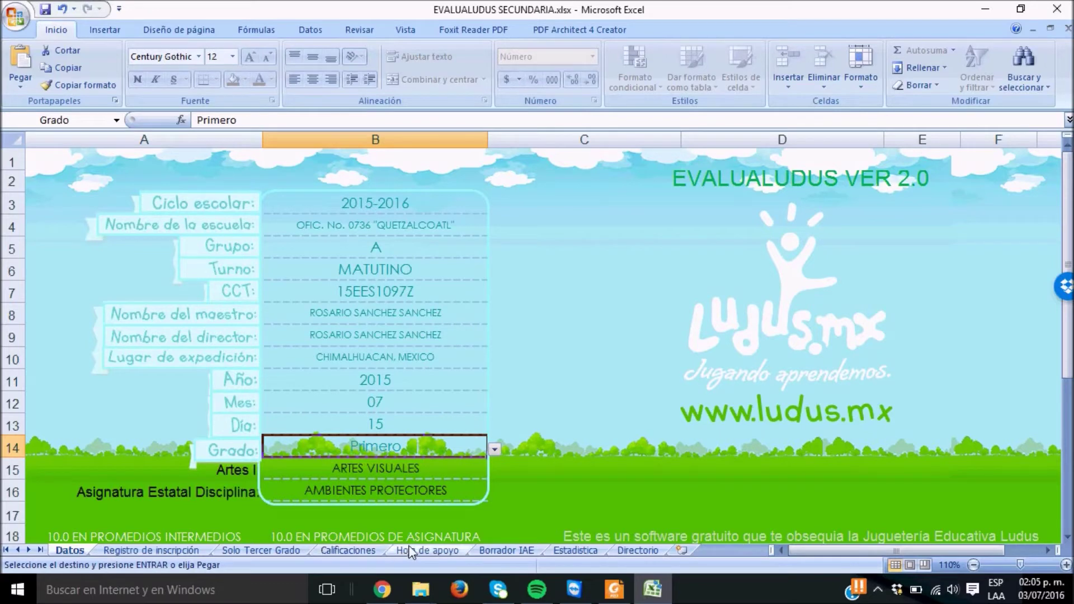
click(353, 550)
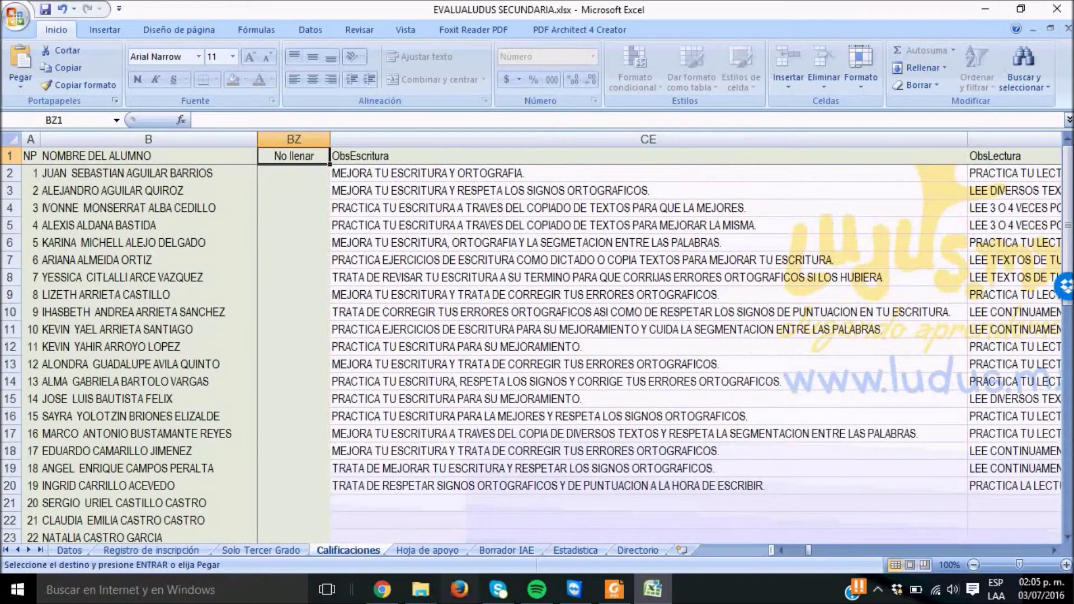
click(438, 197)
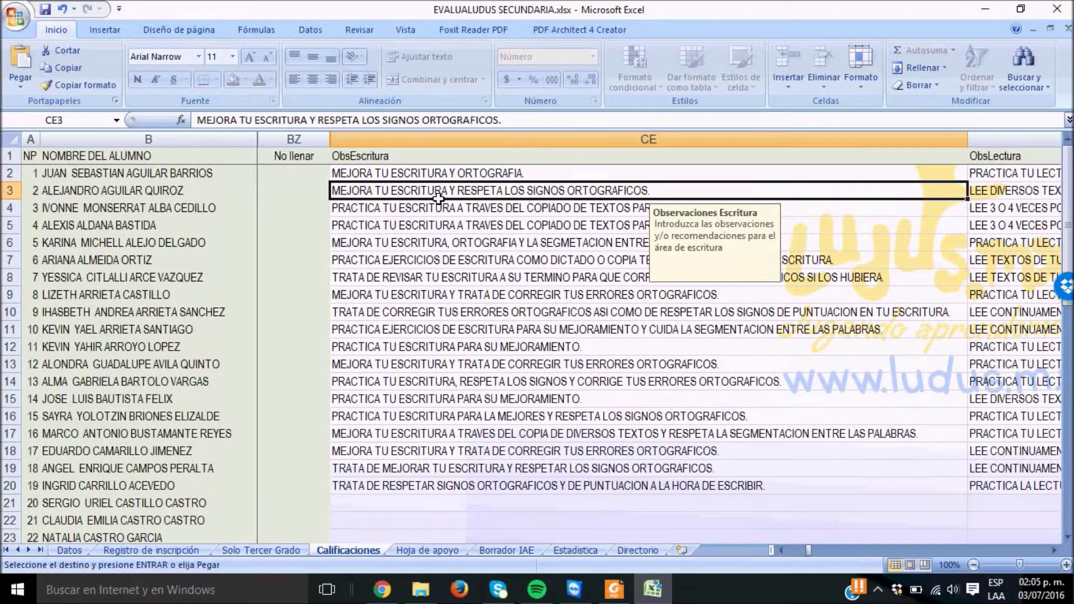
key(Right)
key(Right)
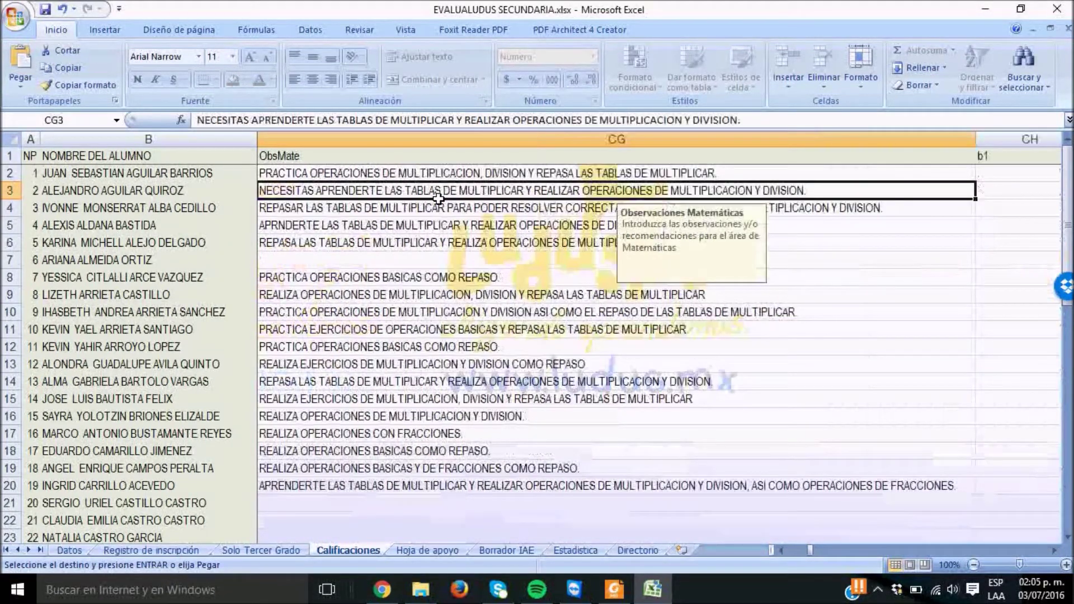
key(Right)
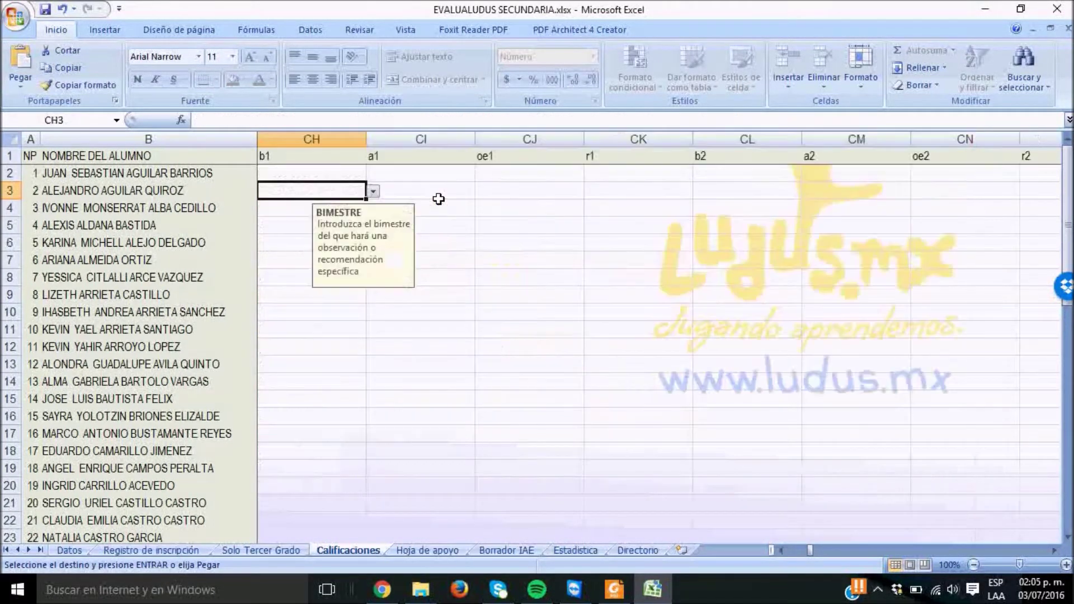
key(Up)
key(Up)
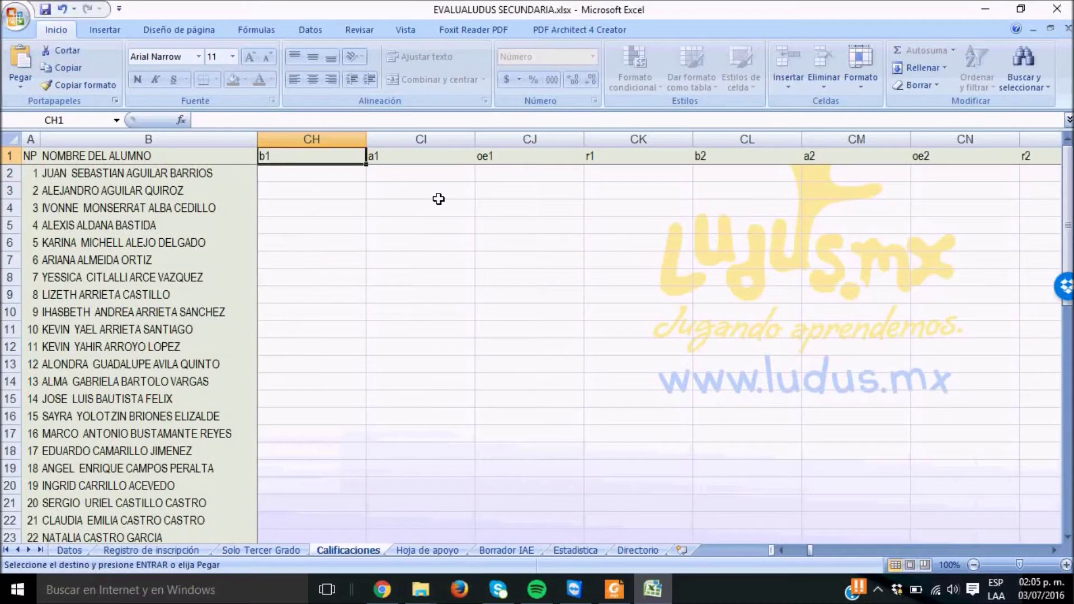
key(Down)
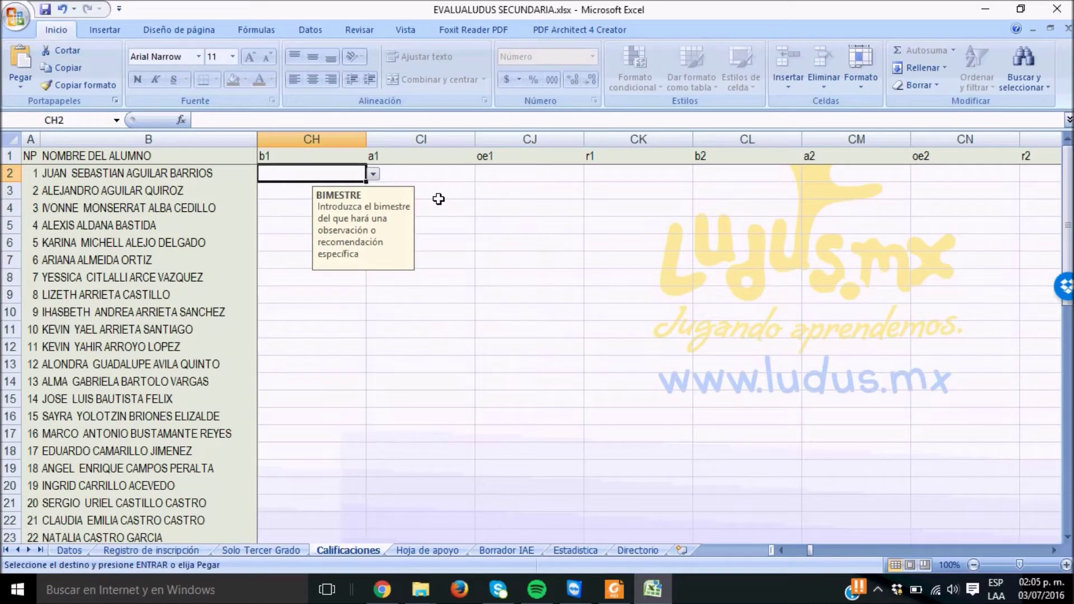
key(Right)
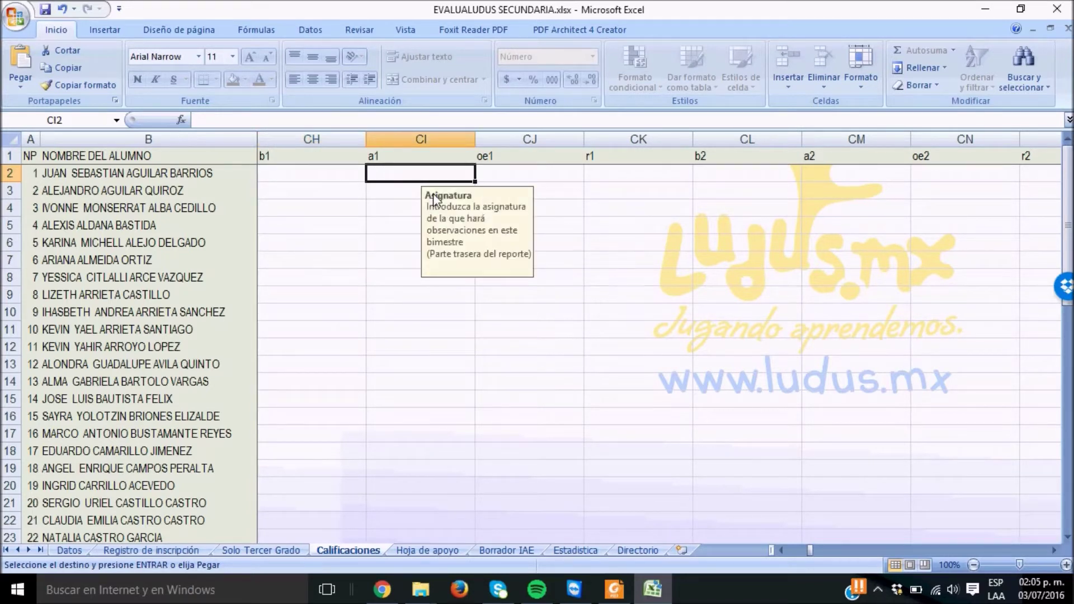
key(Right)
key(Right)
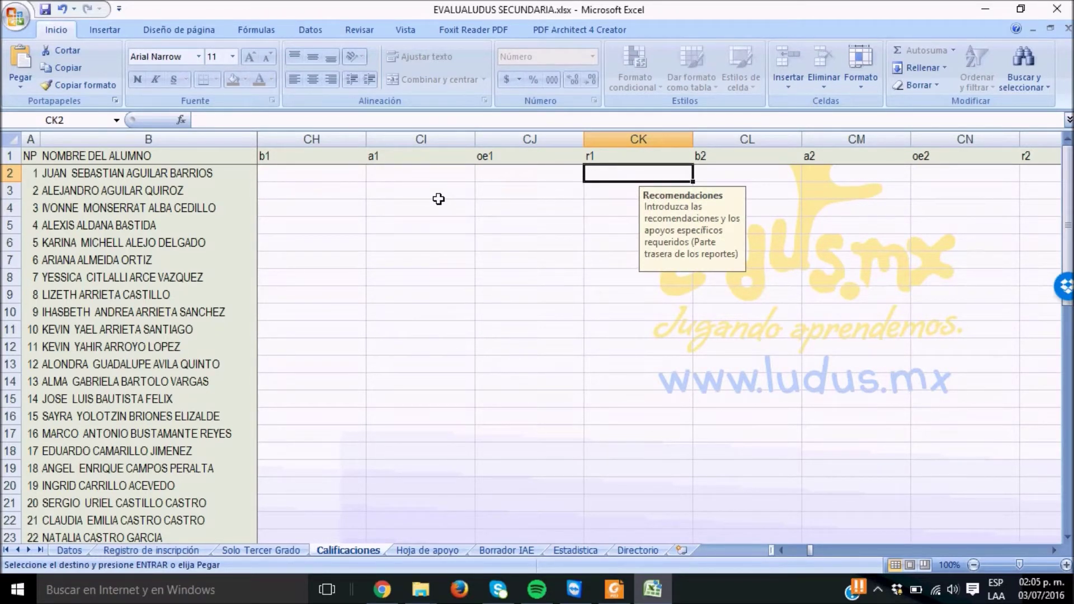
key(Right)
key(Right)
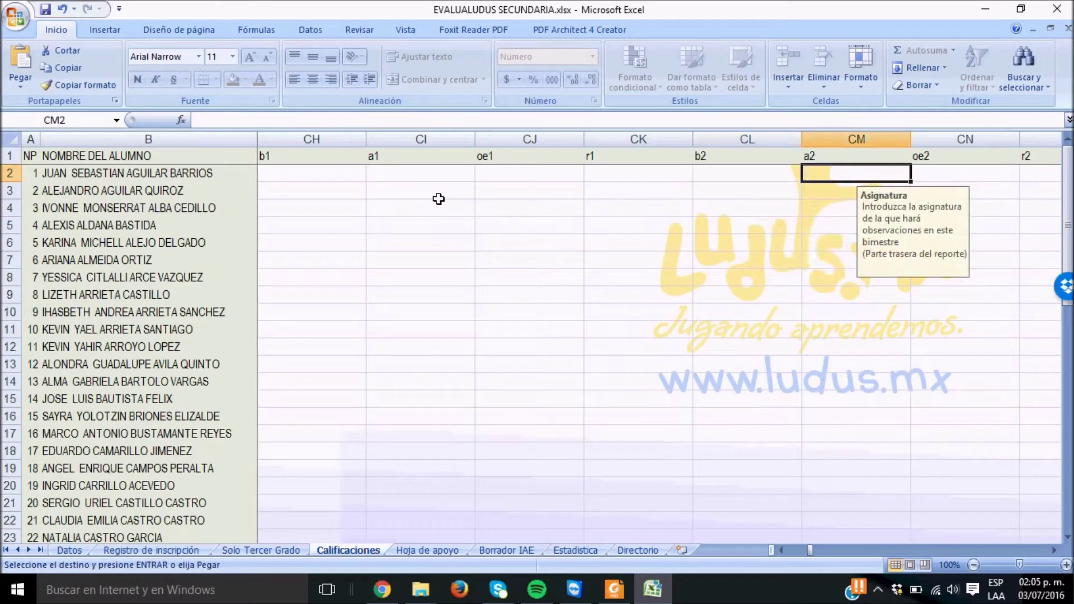
key(Right)
key(Right)
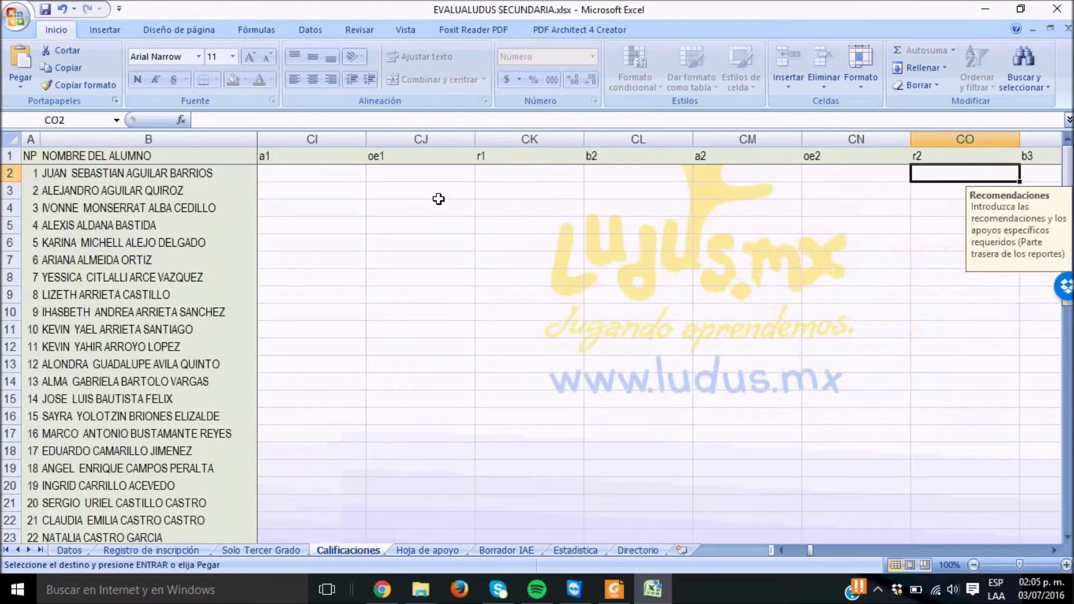
key(Right)
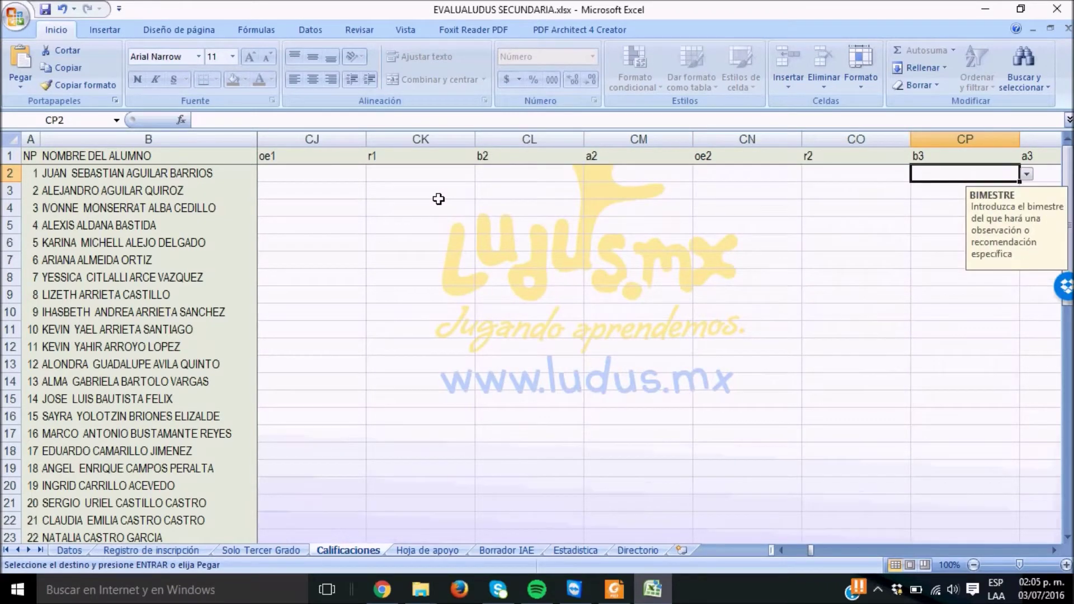
key(Right)
key(Right)
key(Right)
key(Right)
key(Right)
key(Right)
key(Right)
key(Right)
key(Right)
key(Right)
key(Right)
key(Right)
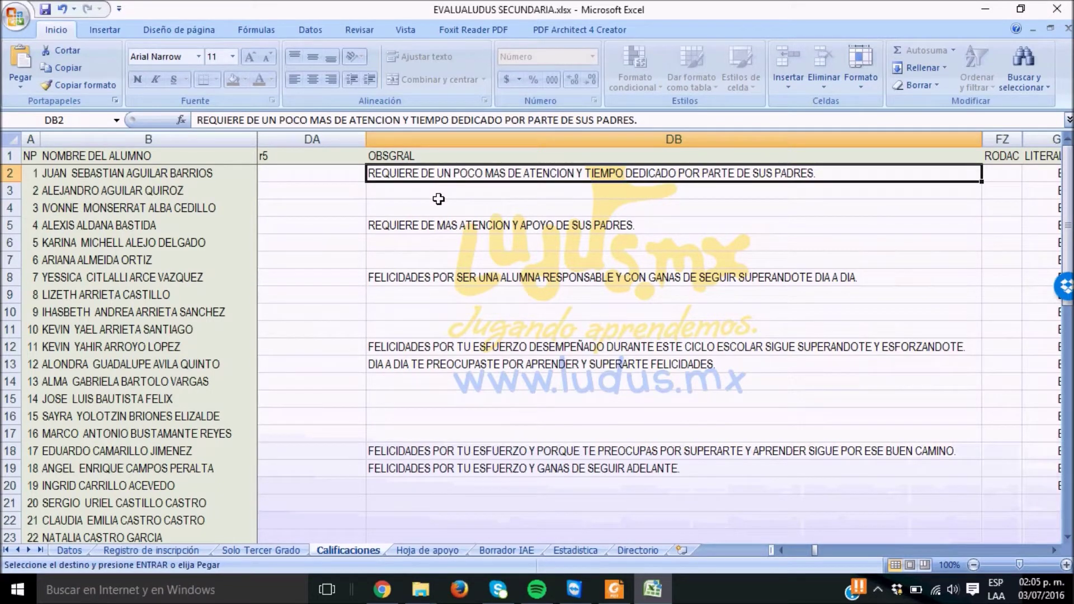
key(Right)
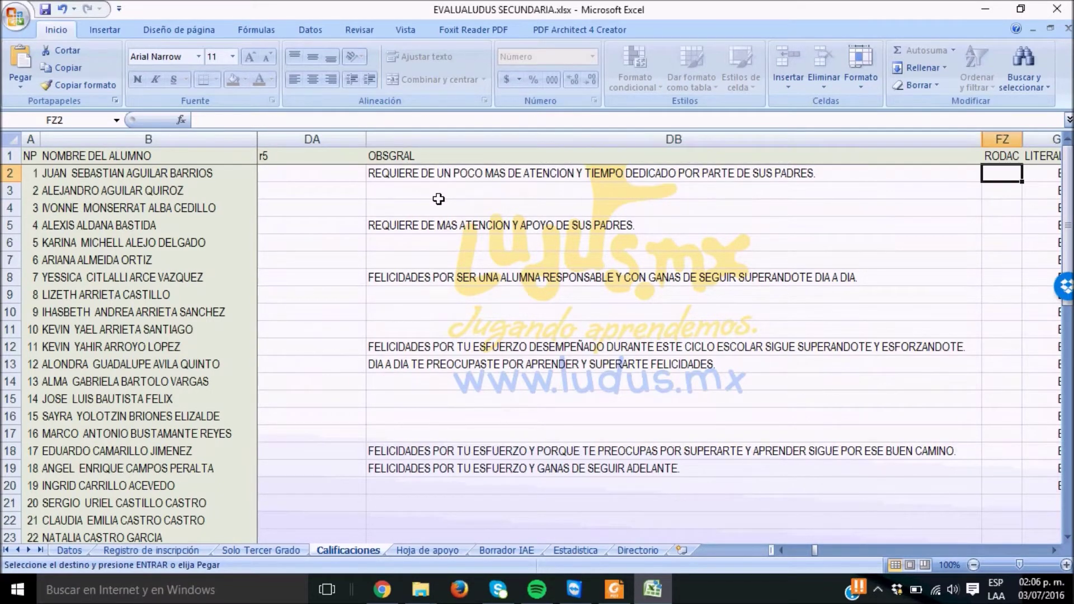
key(Right)
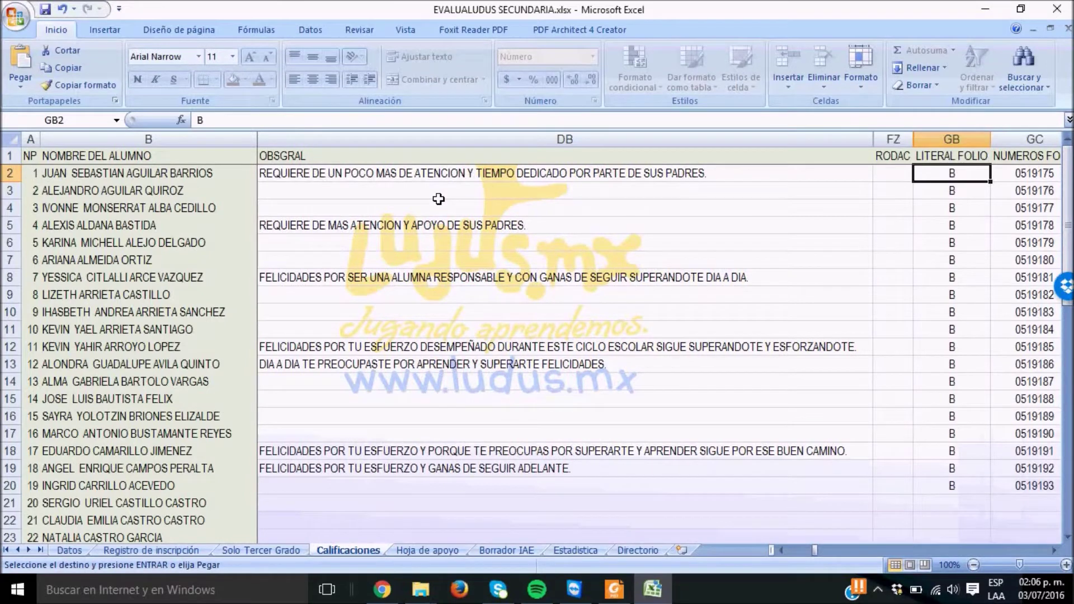
key(Right)
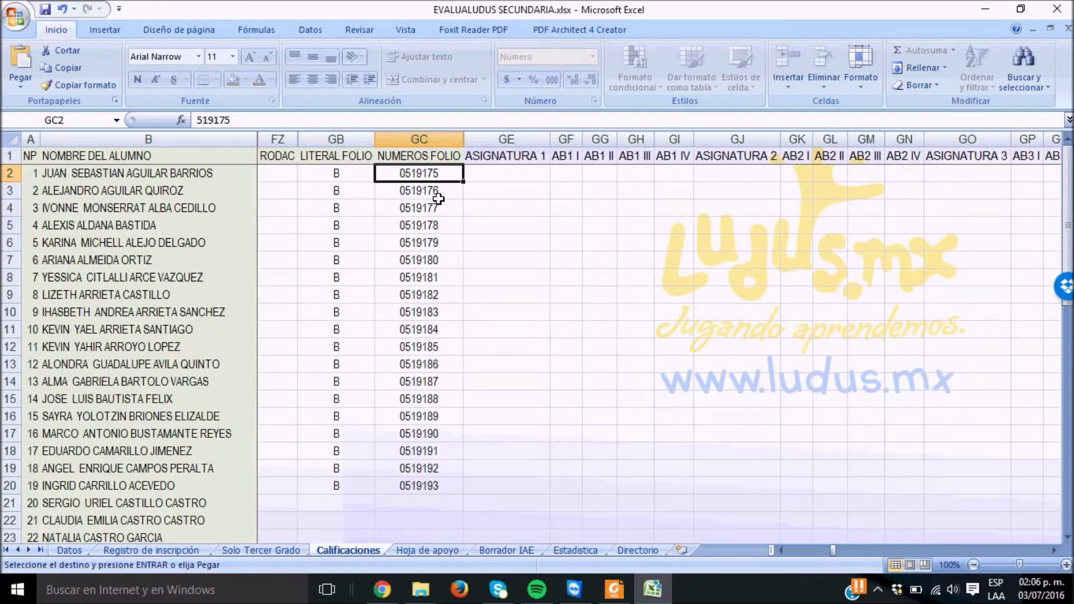
key(Right)
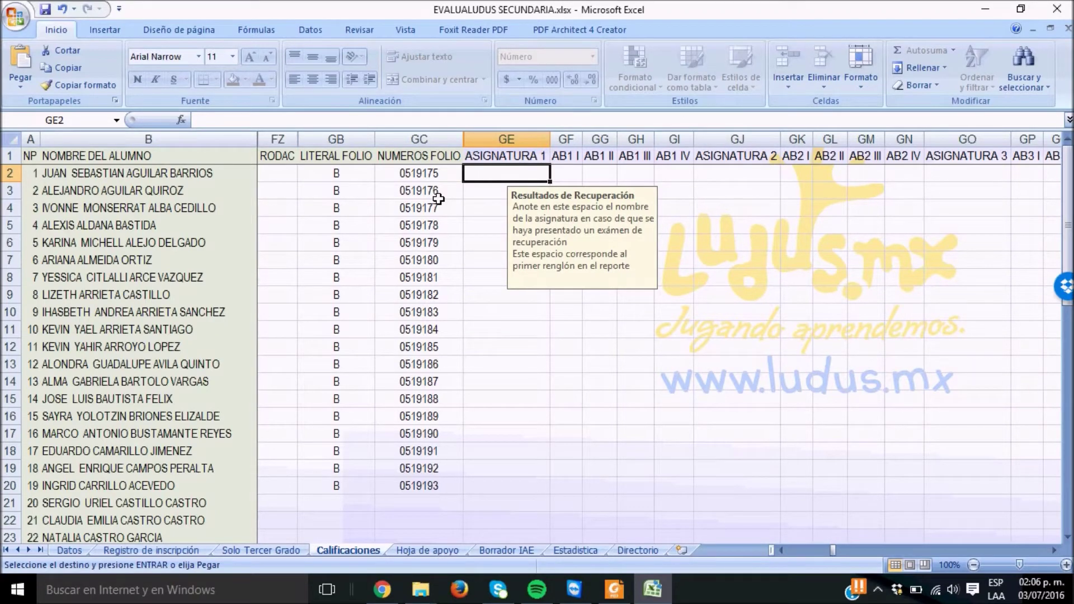
key(alt+Tab)
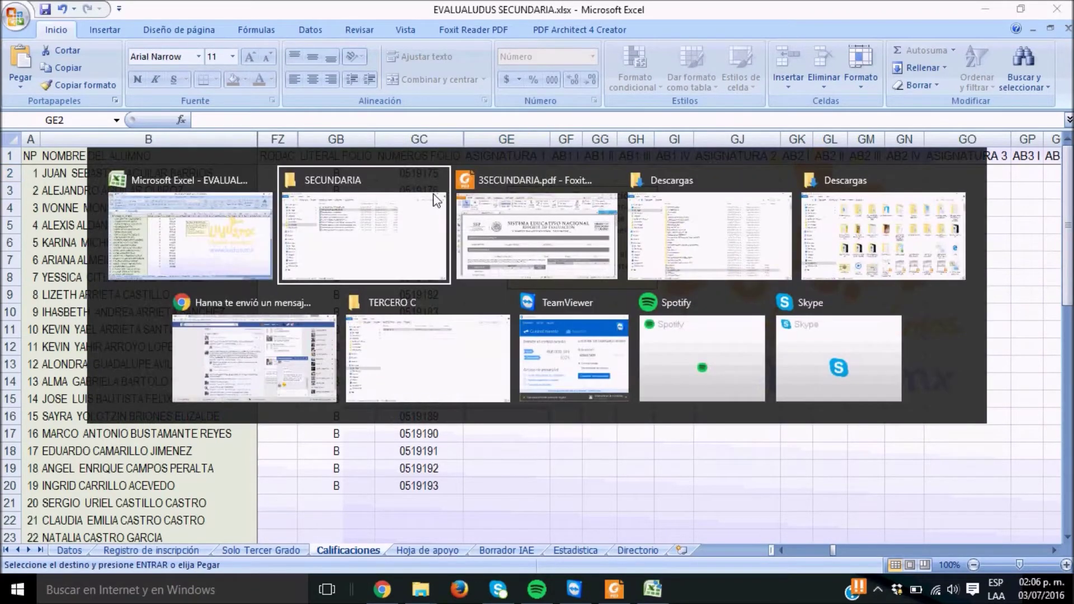
key(alt+Tab)
scroll(440, 203, down, 5)
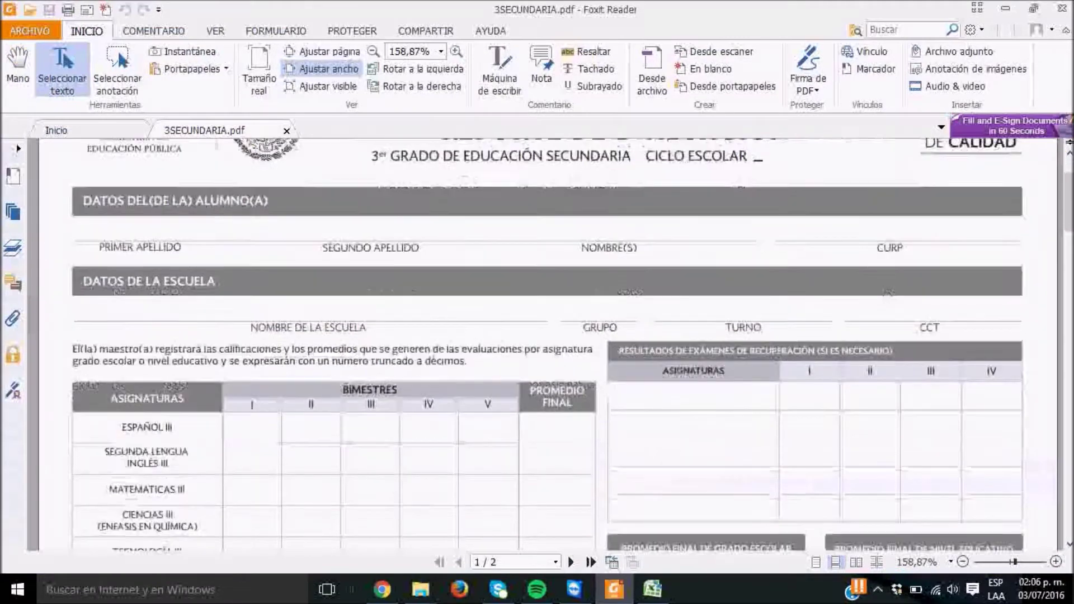
click(701, 355)
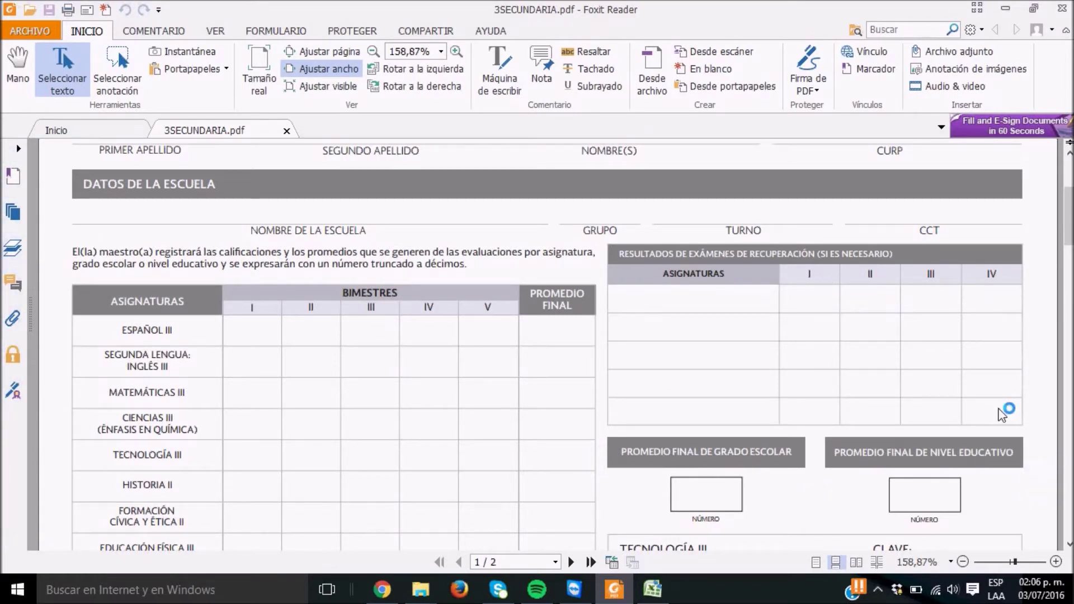
key(alt)
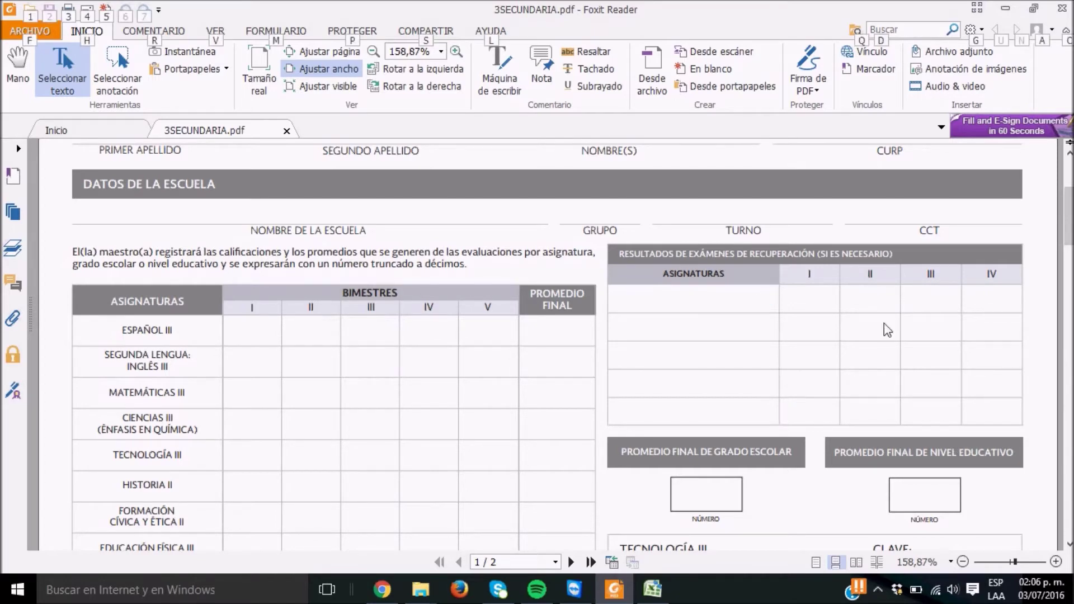
key(alt+Tab)
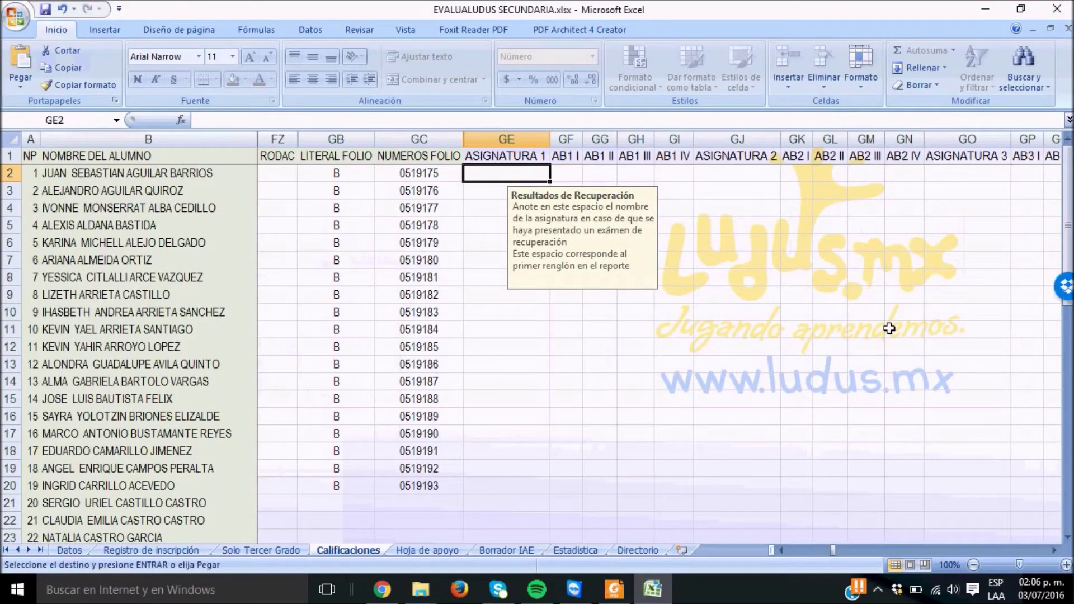
key(Right)
key(Right)
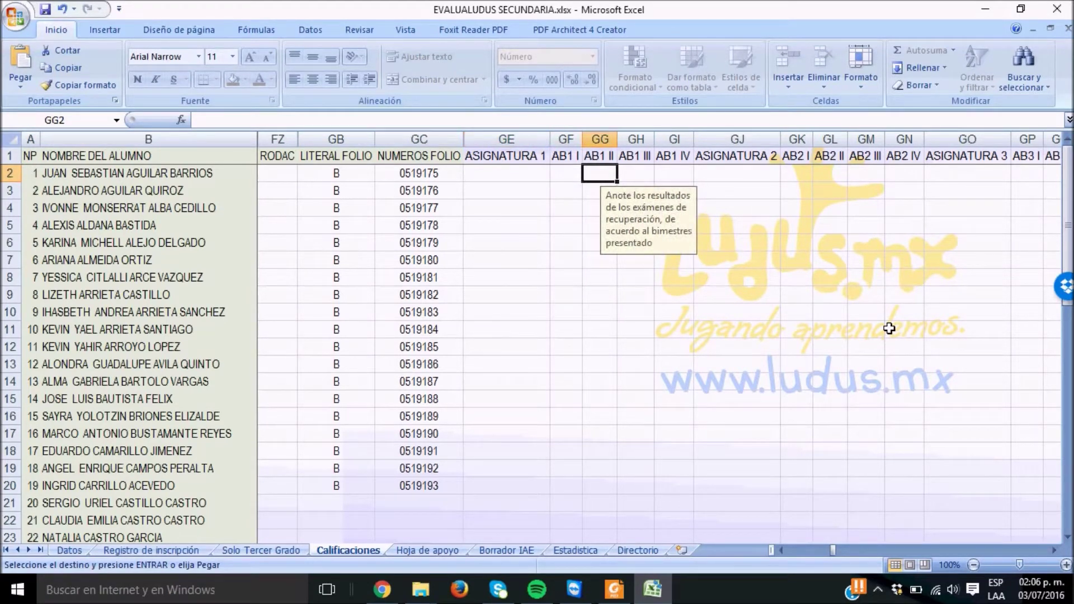
key(Right)
key(Right)
key(Right)
key(Right)
key(Right)
key(Right)
key(Right)
key(Right)
key(Right)
key(Right)
key(Right)
key(Right)
key(Right)
key(Right)
key(Right)
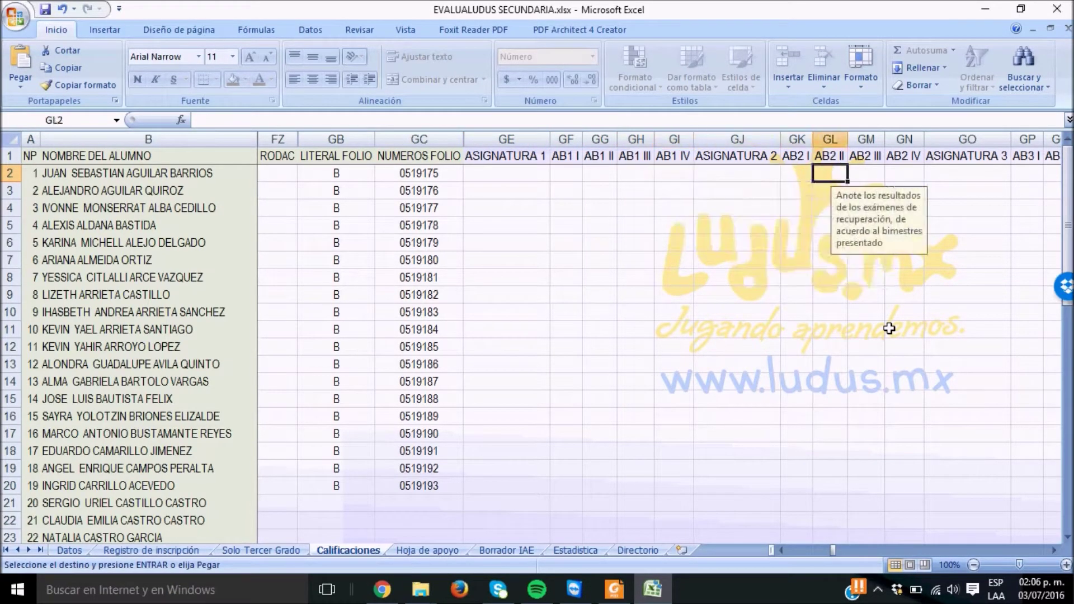
key(Right)
key(Right)
key(Right)
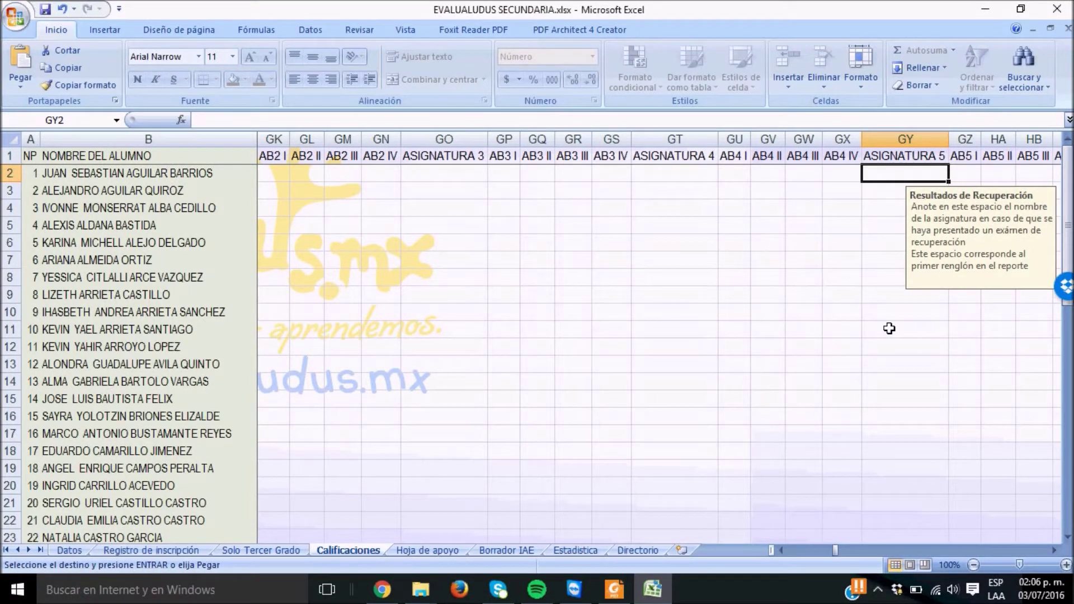
key(Right)
key(Right)
key(Right)
key(Right)
key(Right)
key(Right)
key(Right)
key(Left)
key(Left)
key(Left)
key(Left)
key(Left)
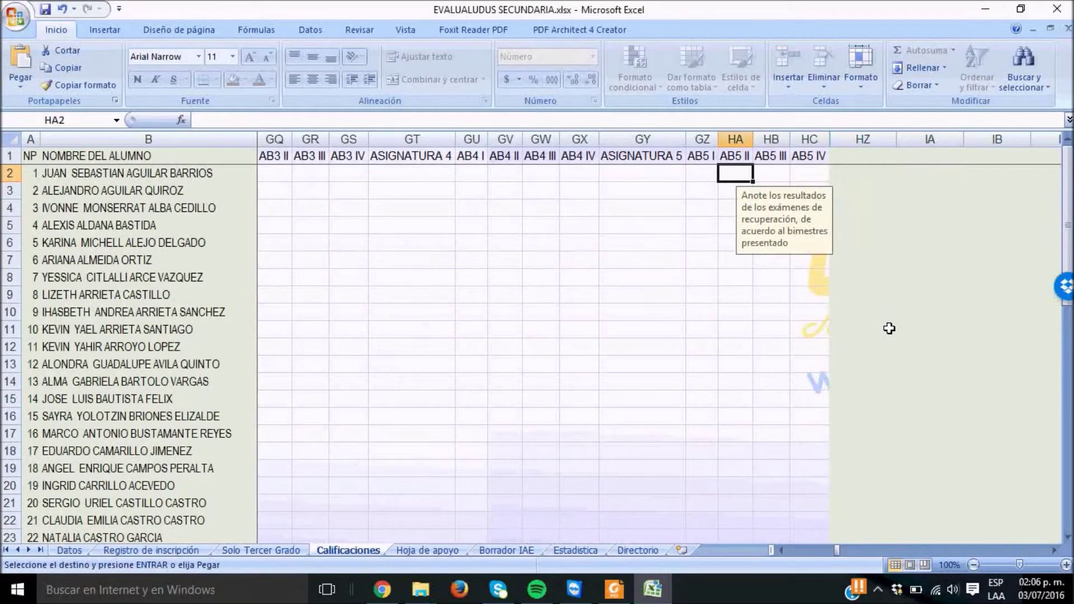
key(Left)
key(Left)
key(Left)
key(Left)
key(Left)
key(Left)
key(Left)
key(Left)
key(Left)
key(Left)
key(Left)
key(Left)
key(Left)
key(Left)
key(Left)
key(Left)
key(Left)
key(Left)
key(Left)
key(Left)
key(Left)
key(Left)
key(Left)
key(Left)
key(Left)
key(Left)
key(Left)
key(Left)
key(Left)
key(Left)
key(Left)
key(Left)
key(Left)
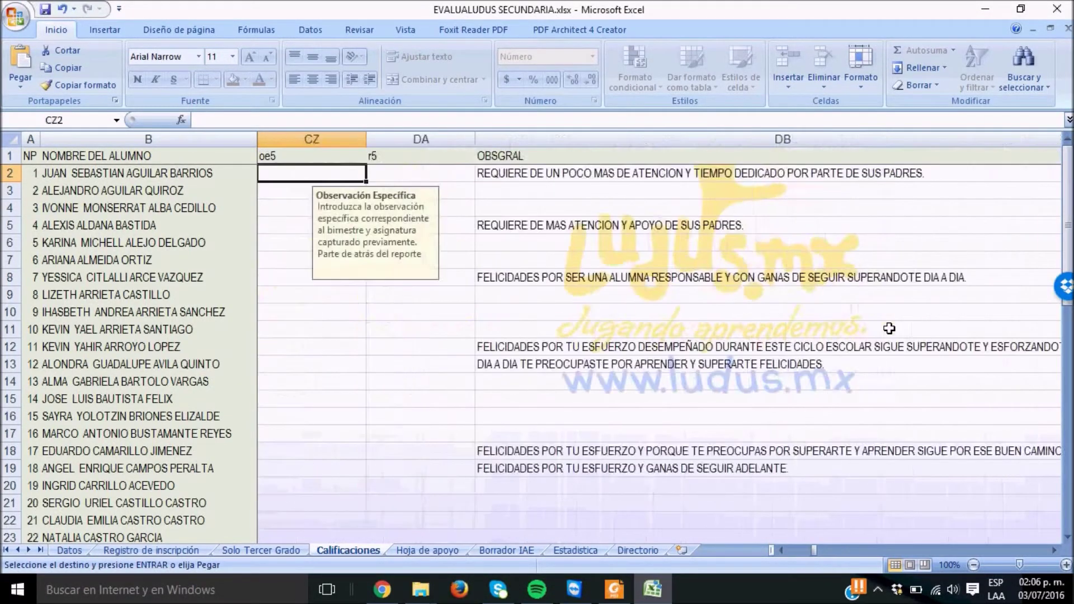
key(Left)
key(Left)
key(Left)
key(Left)
key(Left)
key(Left)
key(Left)
key(Left)
key(Left)
key(Left)
key(Left)
key(Left)
key(Left)
key(Left)
key(Left)
key(Left)
key(Left)
key(Left)
key(Left)
key(Left)
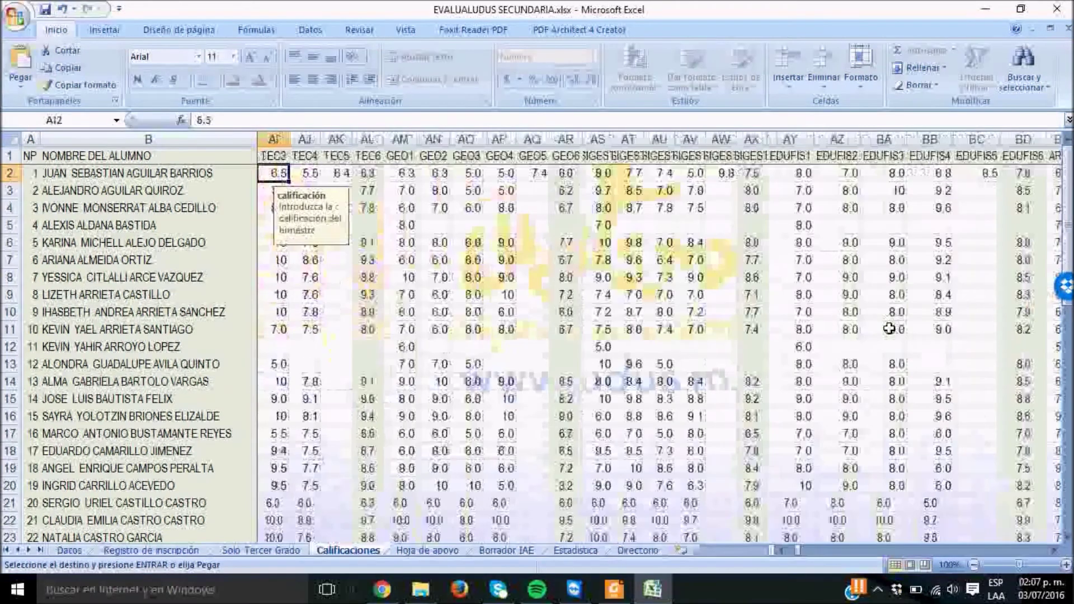
key(Left)
key(Left)
key(Left)
key(Left)
key(Left)
key(Left)
key(Left)
key(Left)
key(Left)
key(Left)
key(Left)
key(Left)
key(Left)
key(Left)
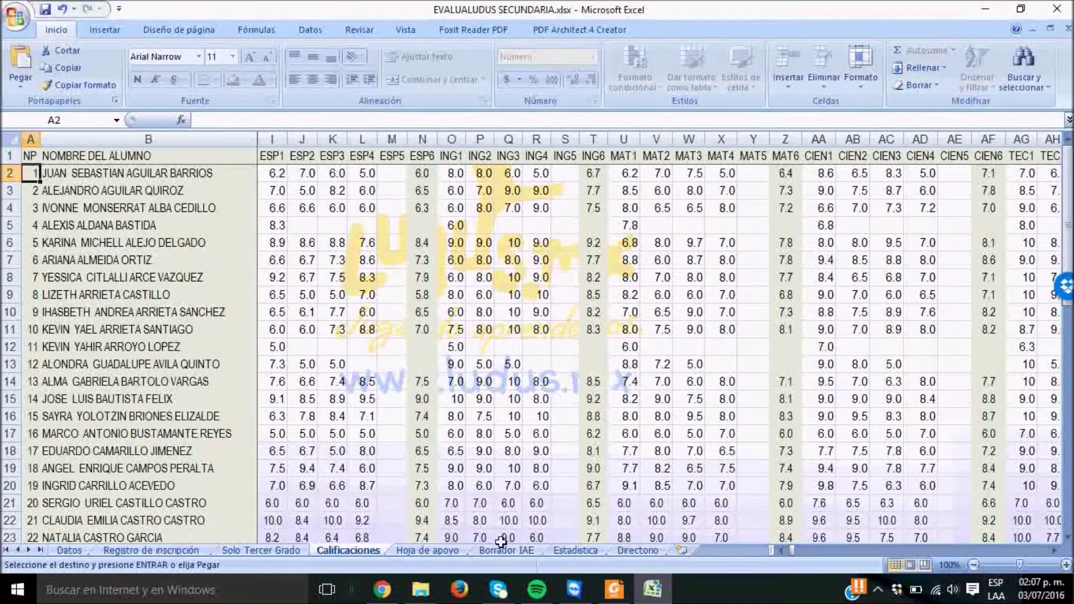
Scroll through Hoja de apoyo's 50-student PROMEDIO and FOLIO list, then go to Borrador IAE
click(428, 550)
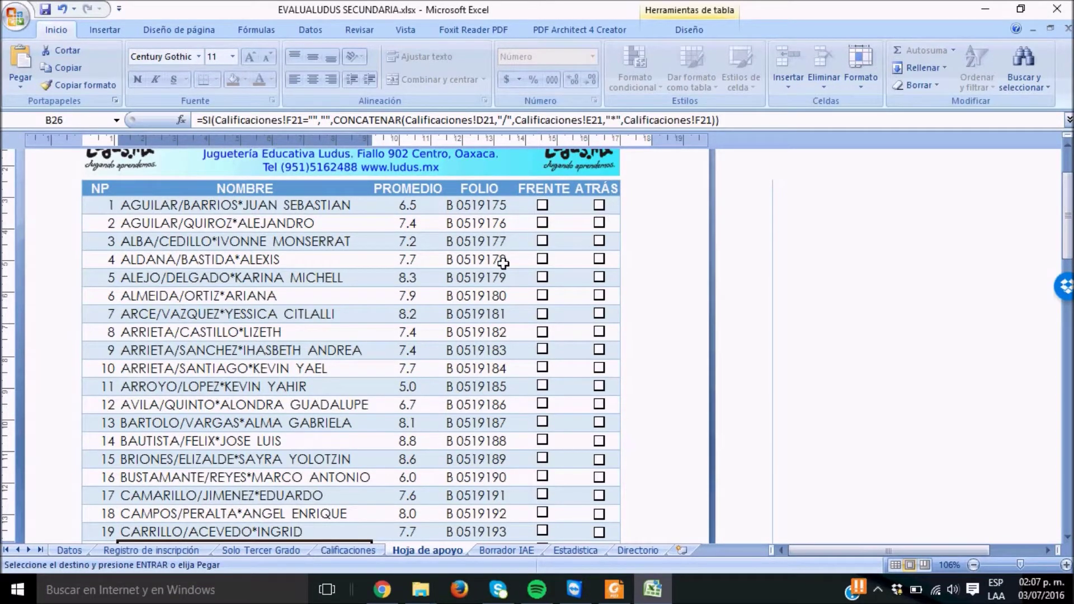
drag(1068, 216, 1059, 190)
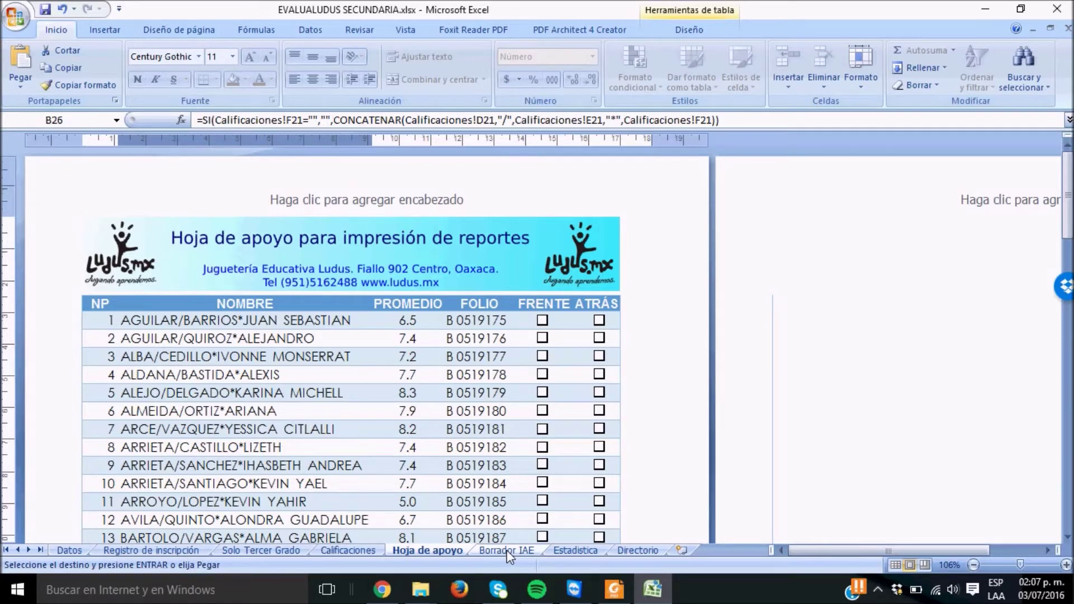
click(505, 549)
Browse the Estadistica and Directorio sheets, ending on the Datos school details sheet
click(552, 550)
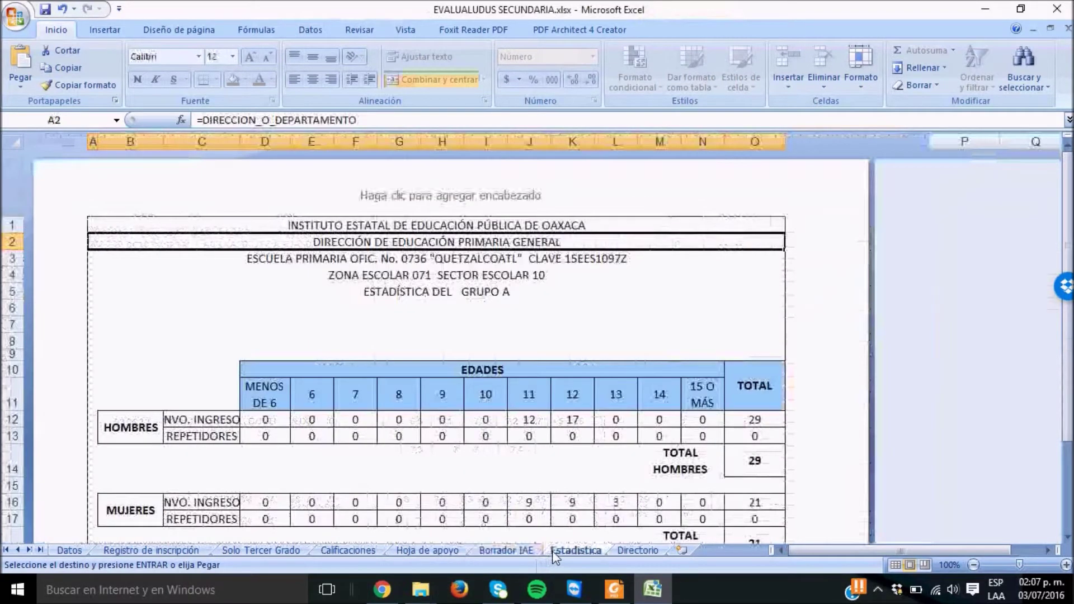
drag(1067, 399, 1066, 430)
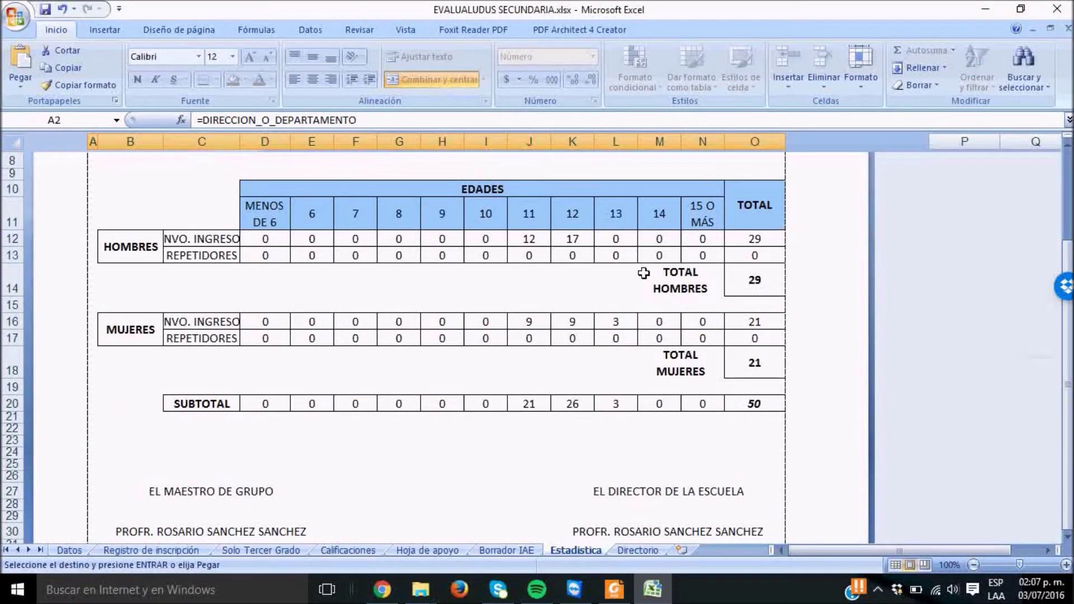
click(629, 551)
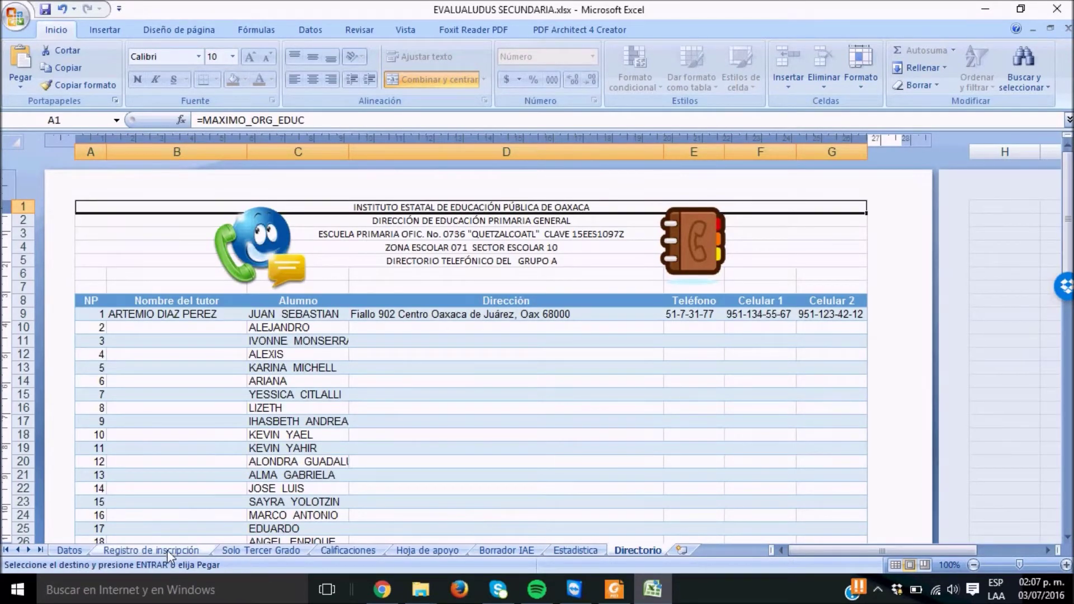
click(75, 549)
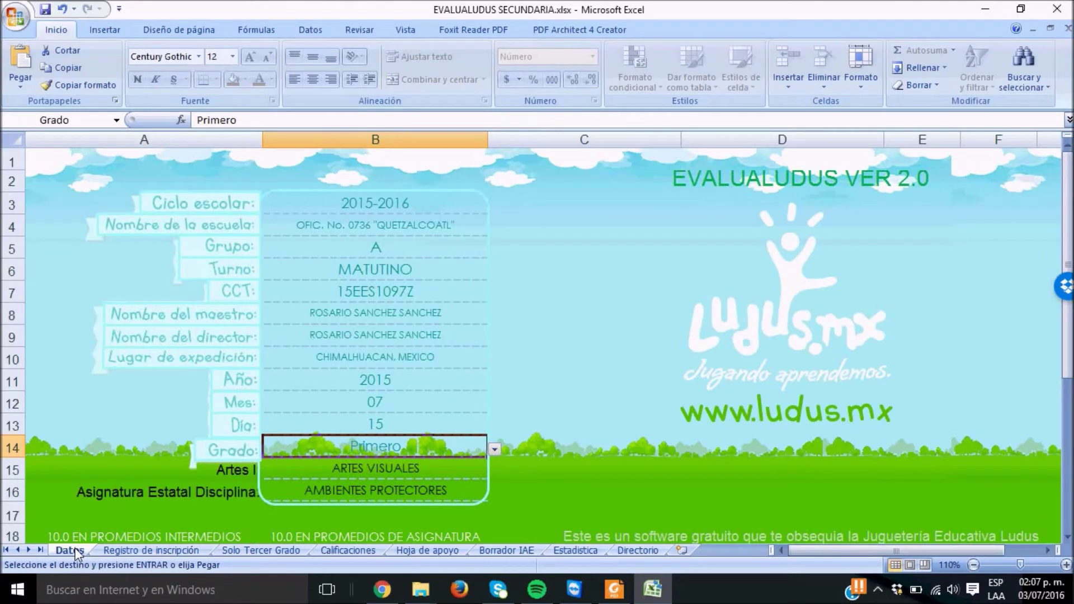
Check the Registro de inscripción and Calificaciones sheets, then close the workbook without saving
click(133, 549)
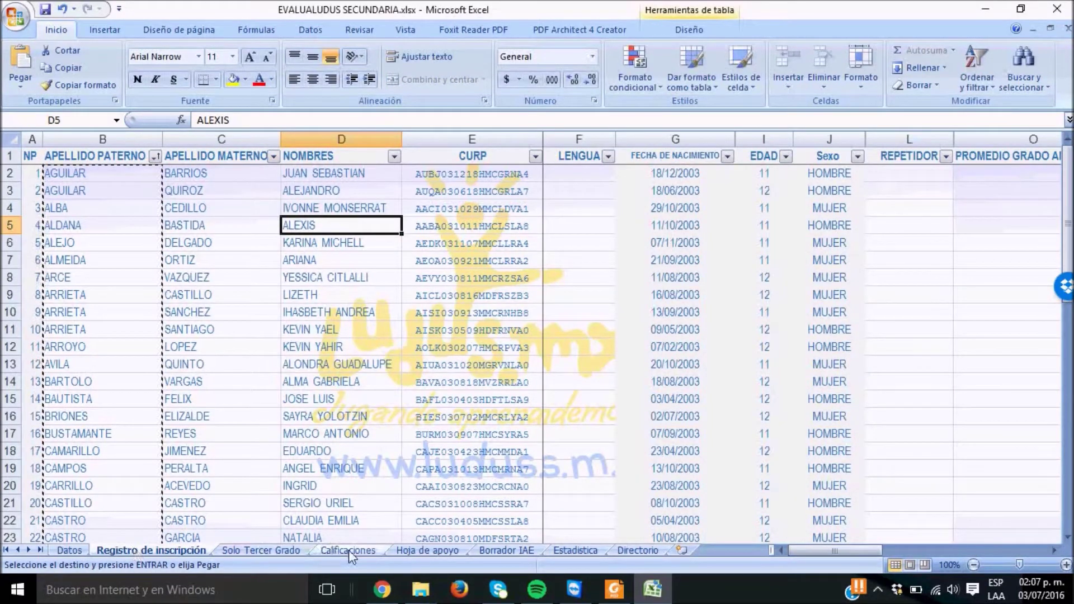
click(348, 550)
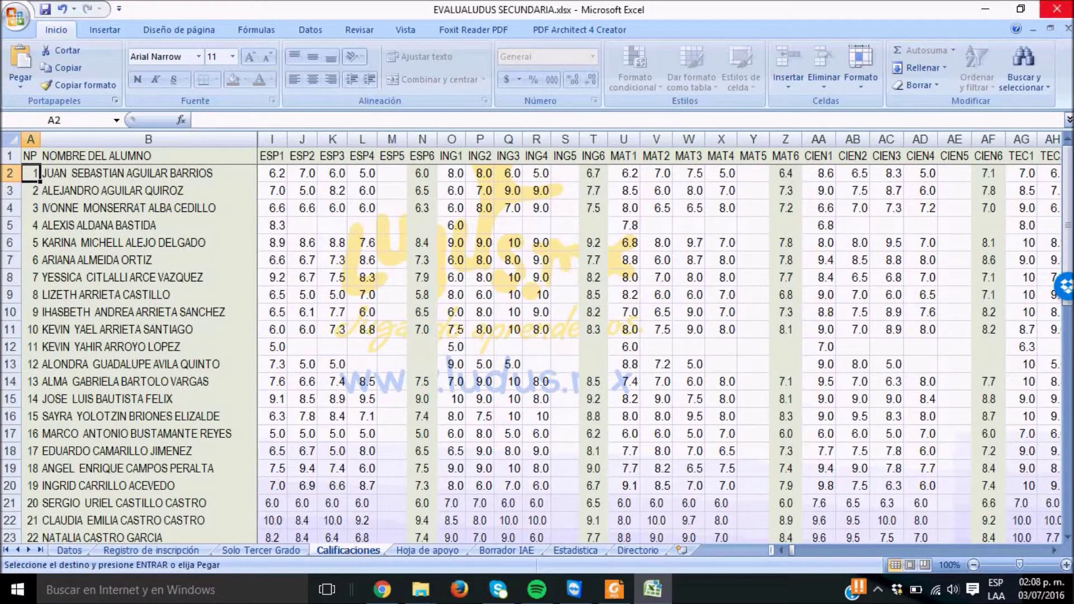
click(1057, 8)
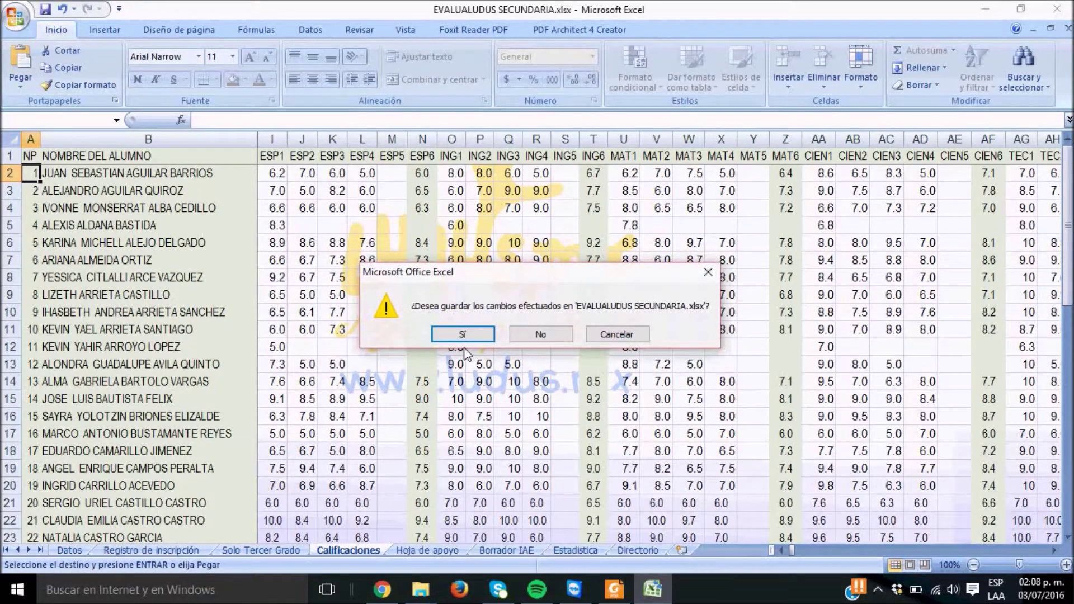
click(521, 337)
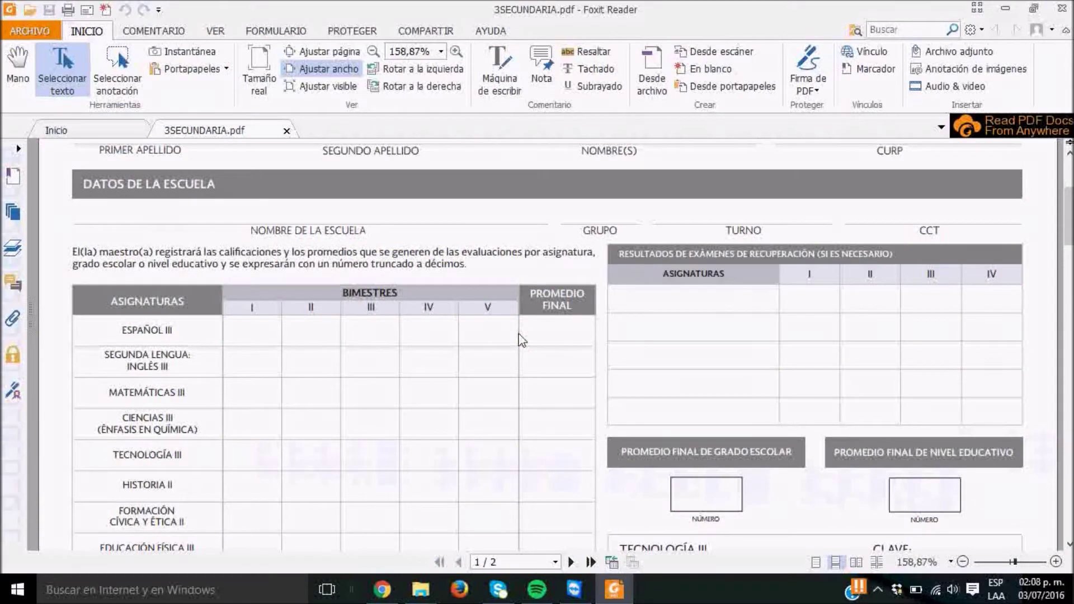
Switch from Foxit Reader to the SECUNDARIA folder in File Explorer
key(alt+Tab)
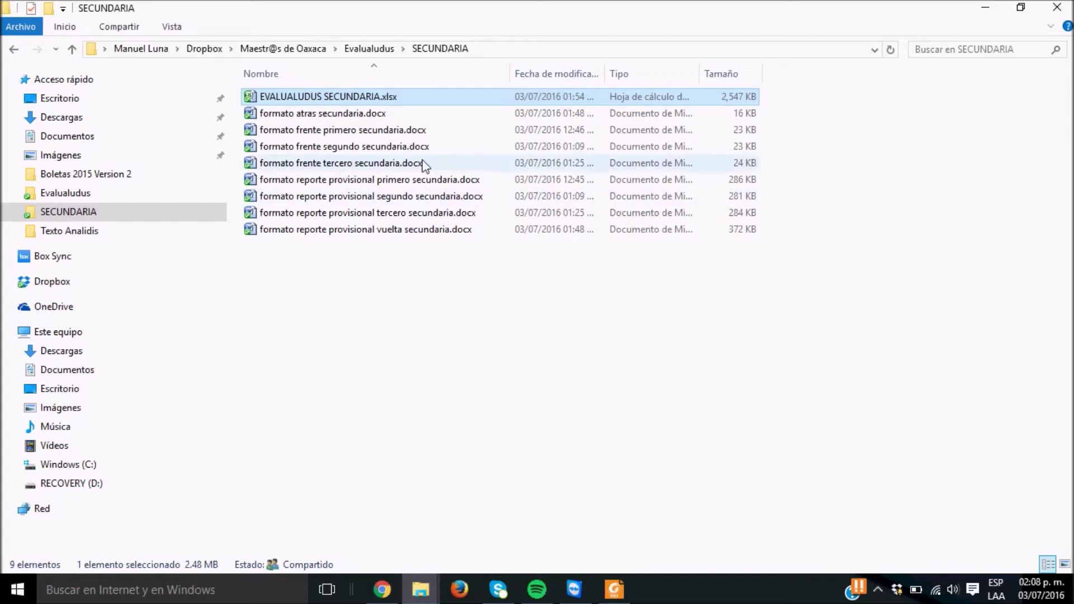
Open formato frente primero secundaria.docx from the SECUNDARIA folder in Word
double_click(394, 132)
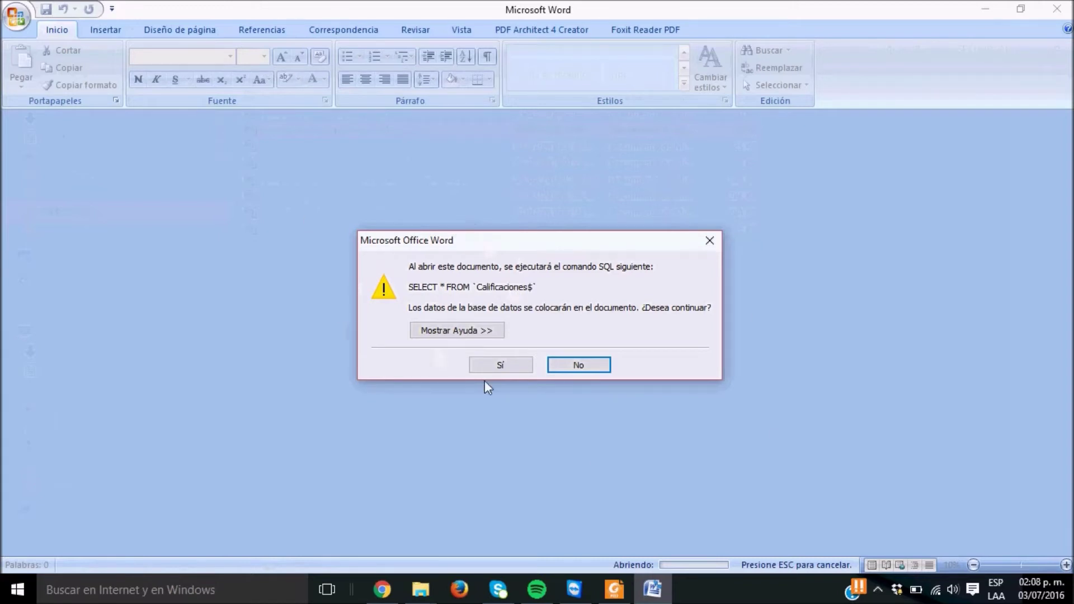
Accept the SQL data prompt and start the step-by-step mail merge wizard
click(501, 365)
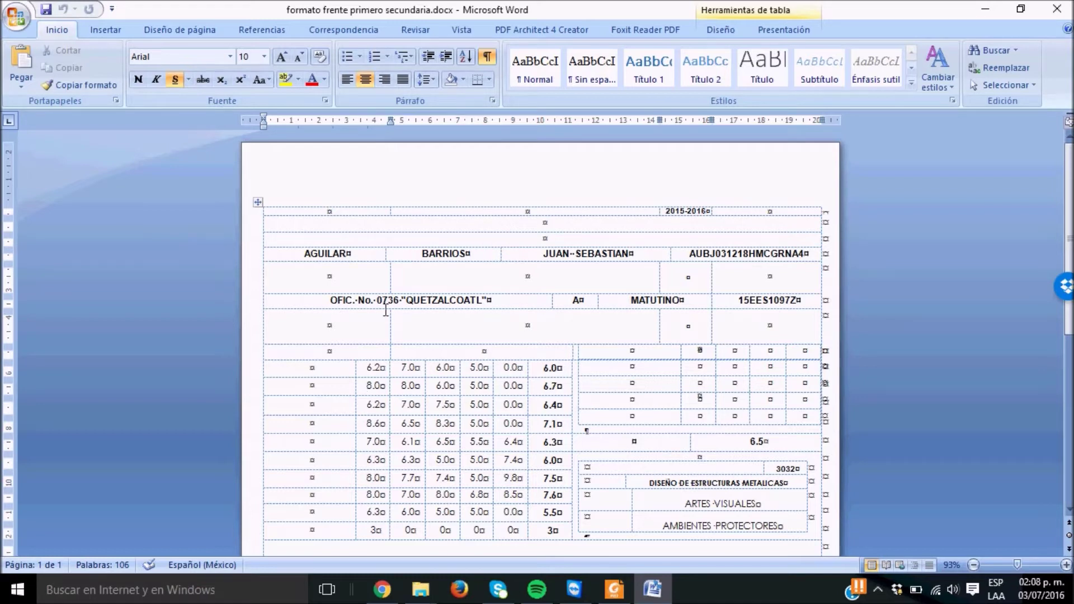
click(333, 35)
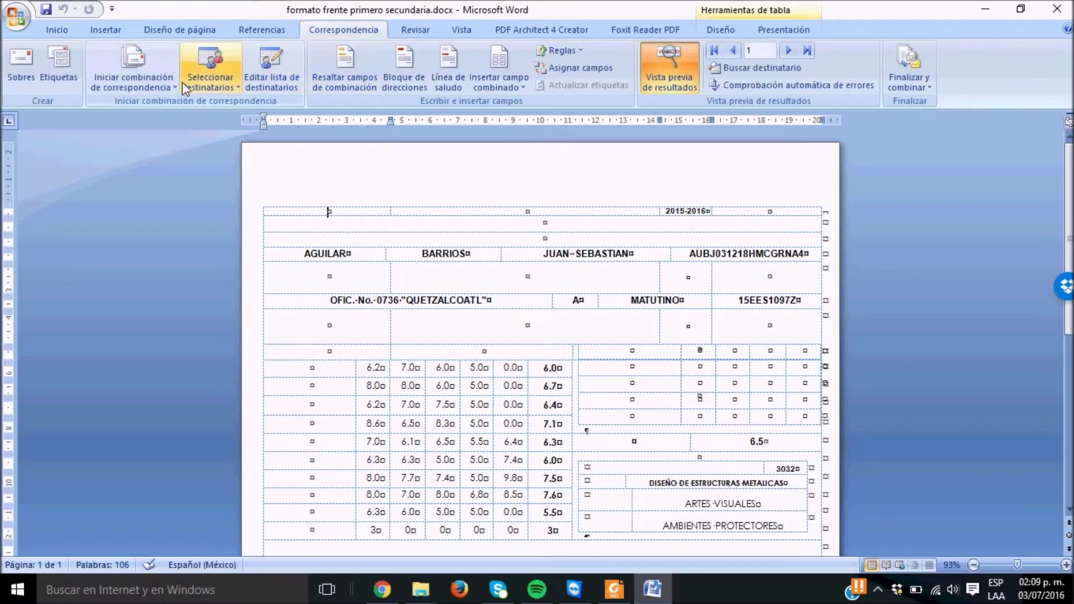
click(158, 91)
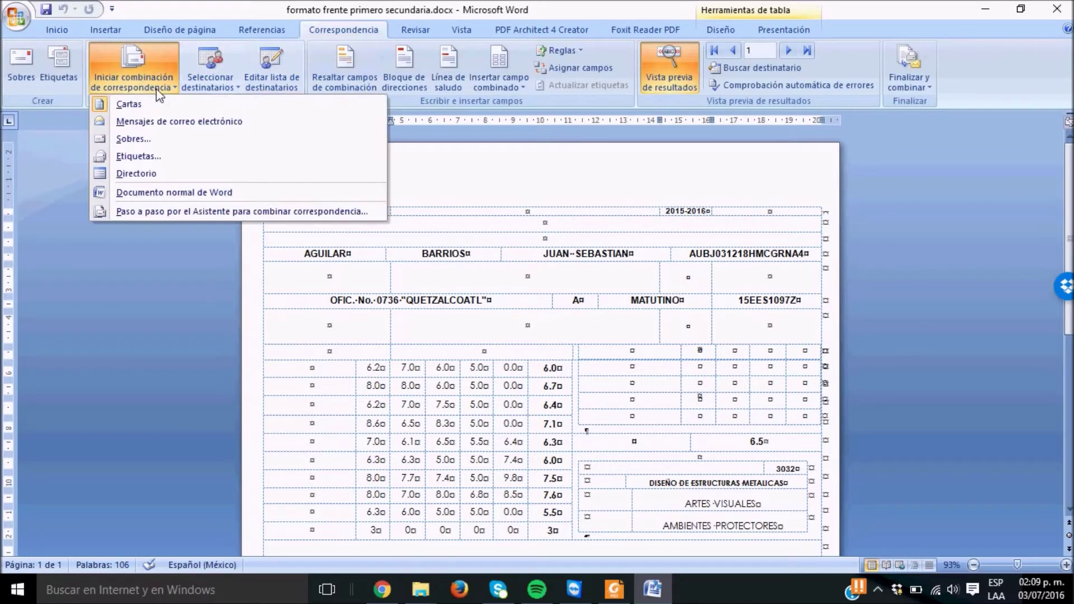
click(202, 214)
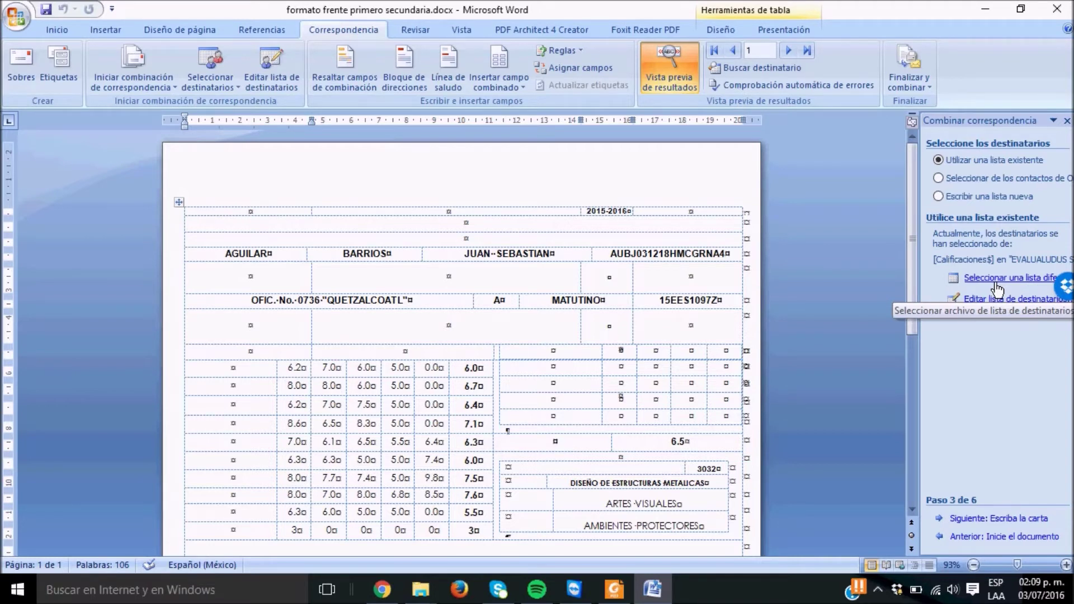
Pick Evalualudus > SECUNDARIA > EVALUALUDUS SECUNDARIA.xlsx, sheet Calificaciones$, as the recipient list
click(997, 285)
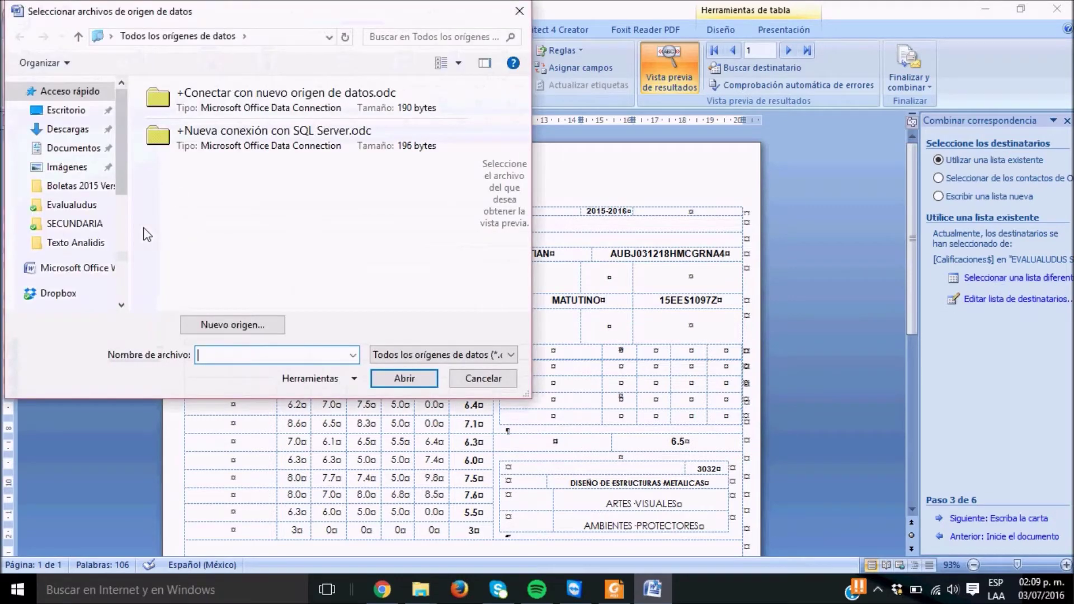
click(78, 205)
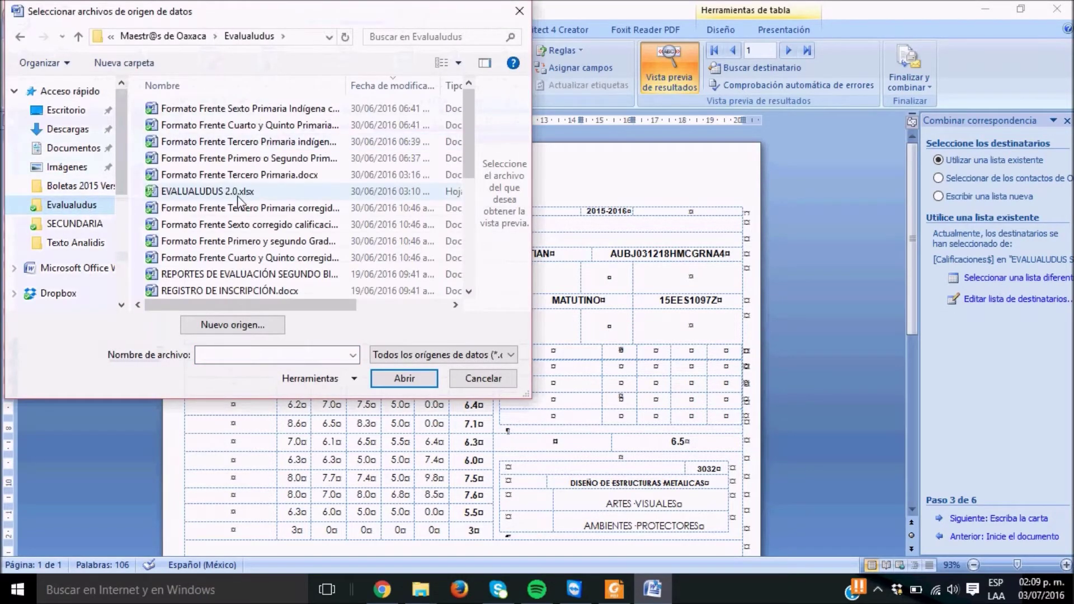
drag(472, 166, 471, 270)
double_click(193, 272)
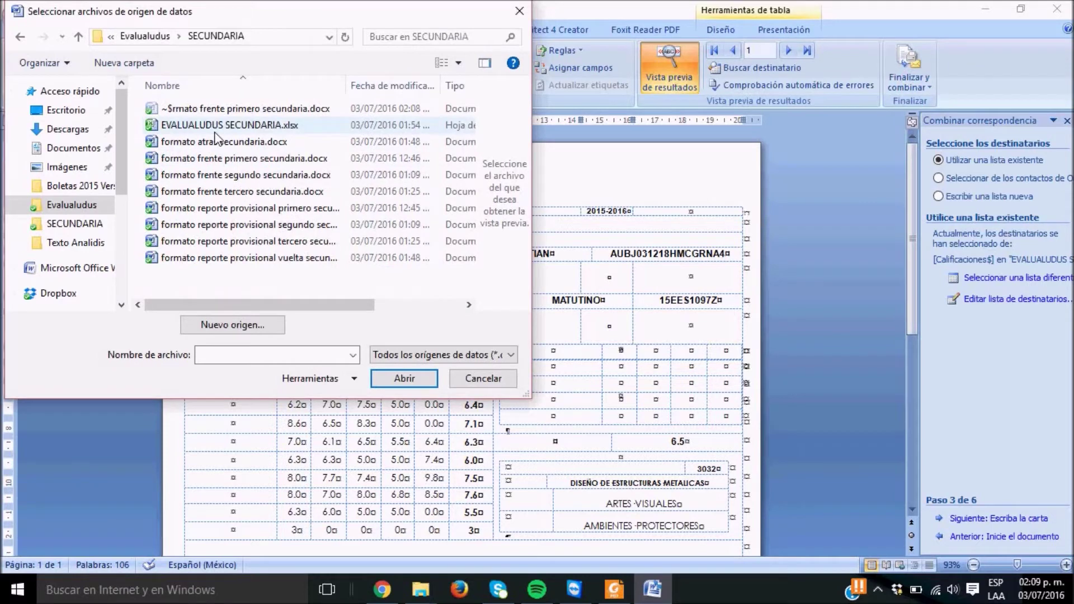
double_click(215, 131)
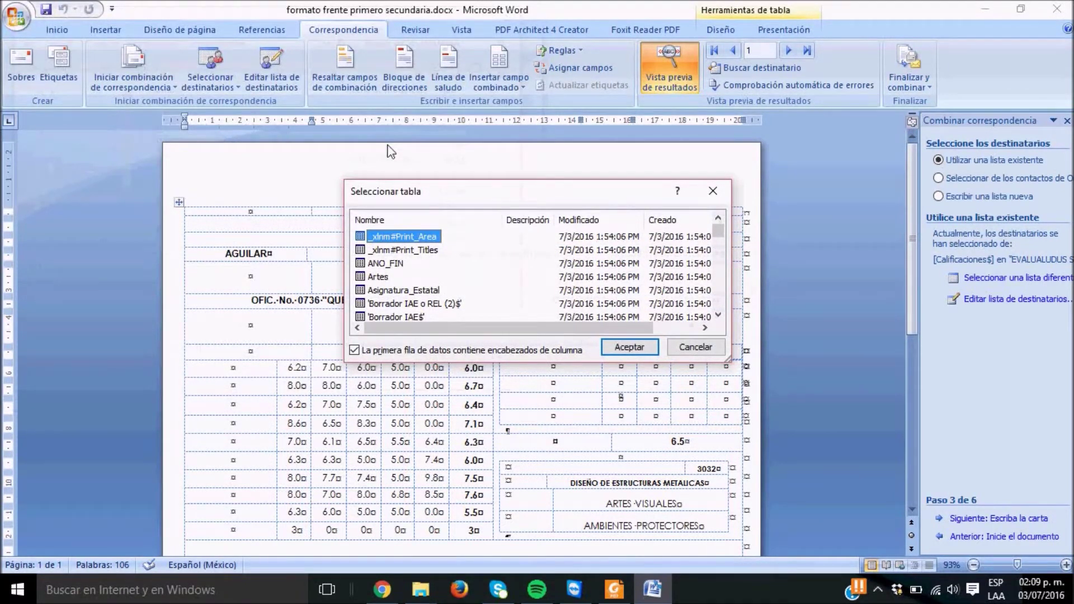
scroll(717, 315, down, 1)
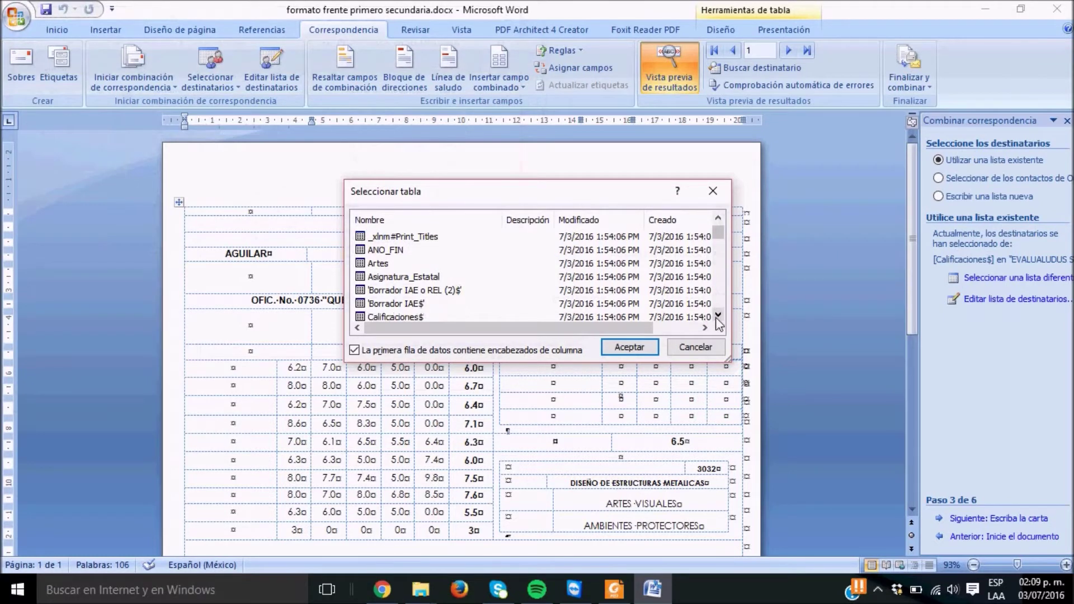
click(386, 291)
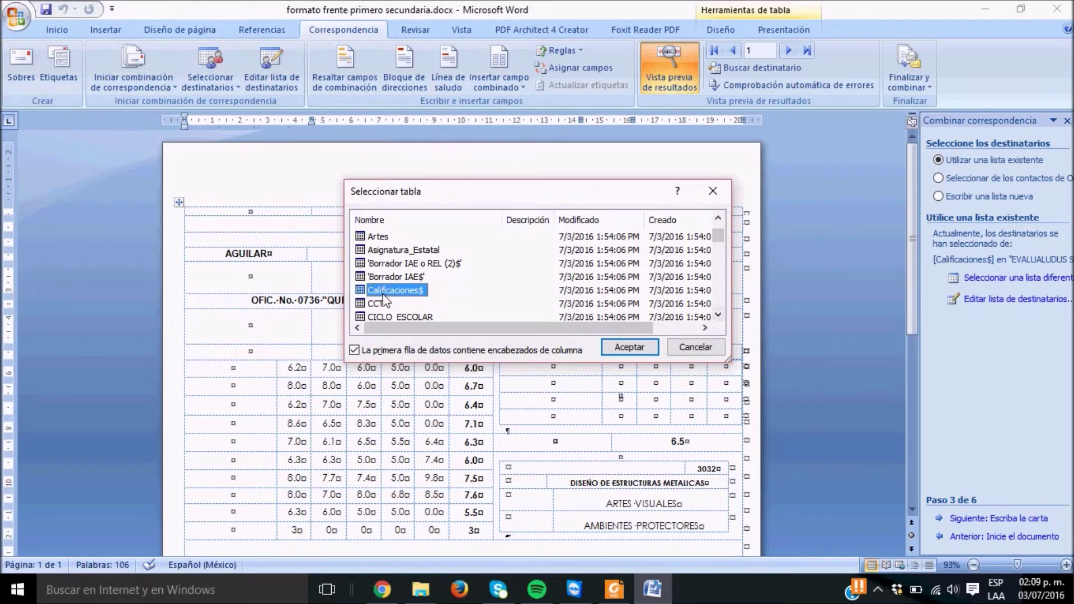
click(625, 348)
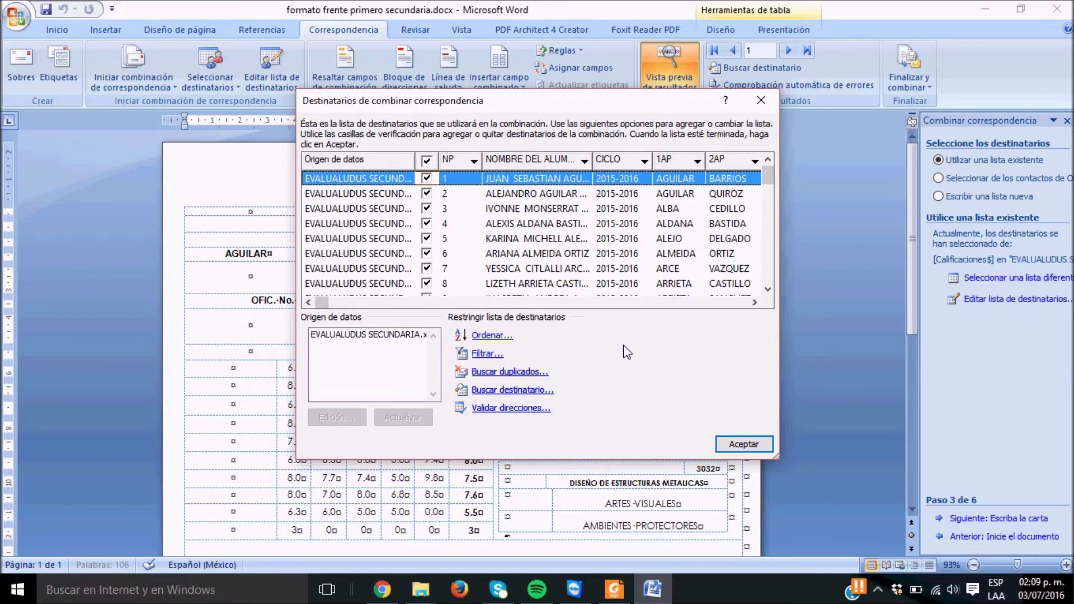
Accept the student list and advance the wizard to the report-card preview step
click(743, 444)
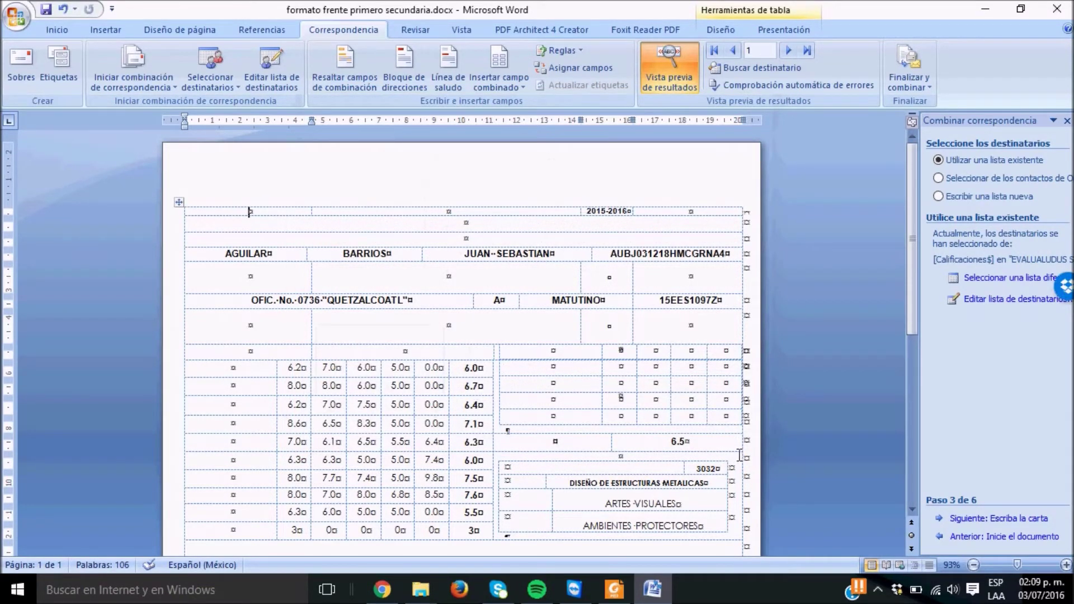
click(961, 519)
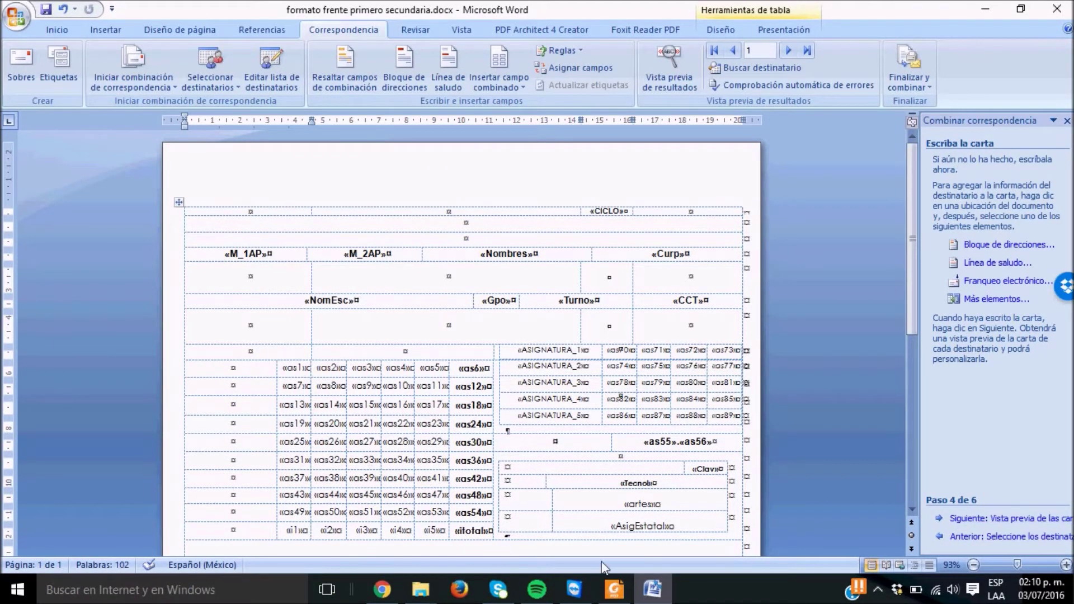
mouse_move(911, 297)
mouse_down()
mouse_move(926, 421)
mouse_move(922, 312)
mouse_up()
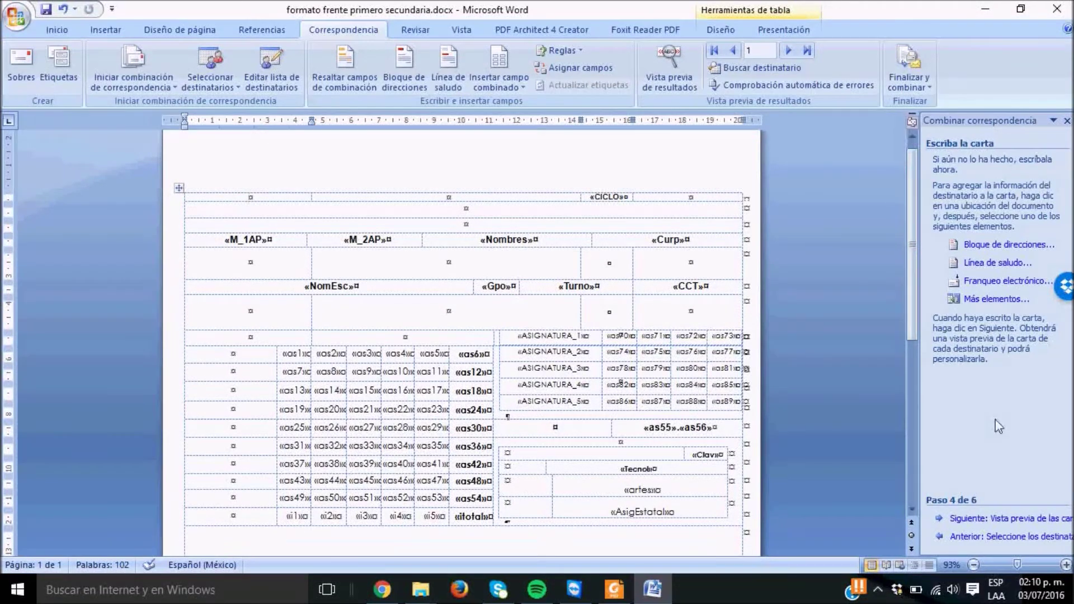
click(998, 518)
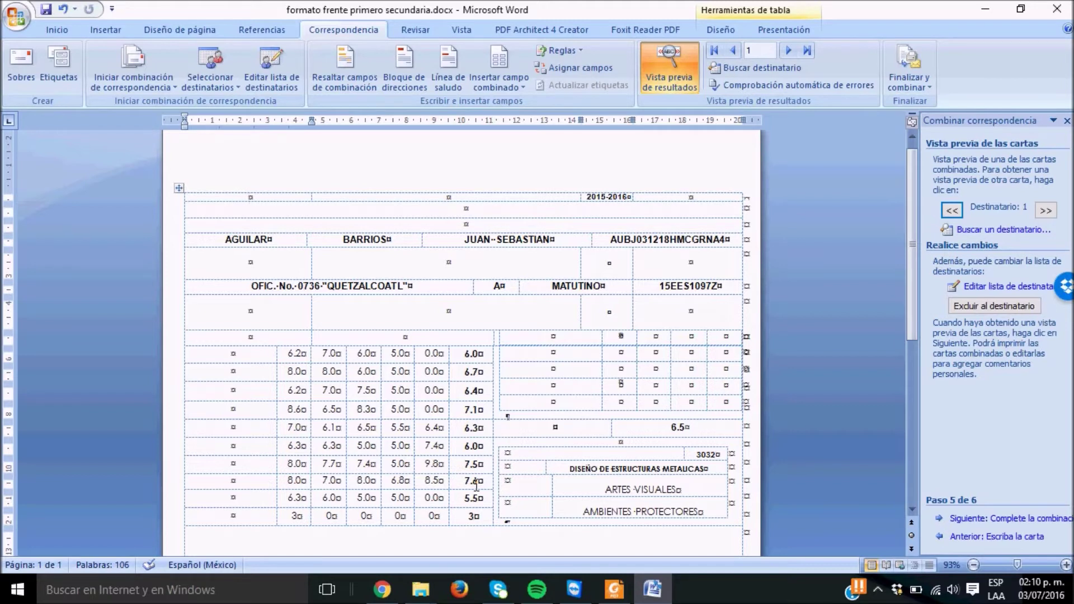
Browse forward three students' report cards and back one
click(1045, 214)
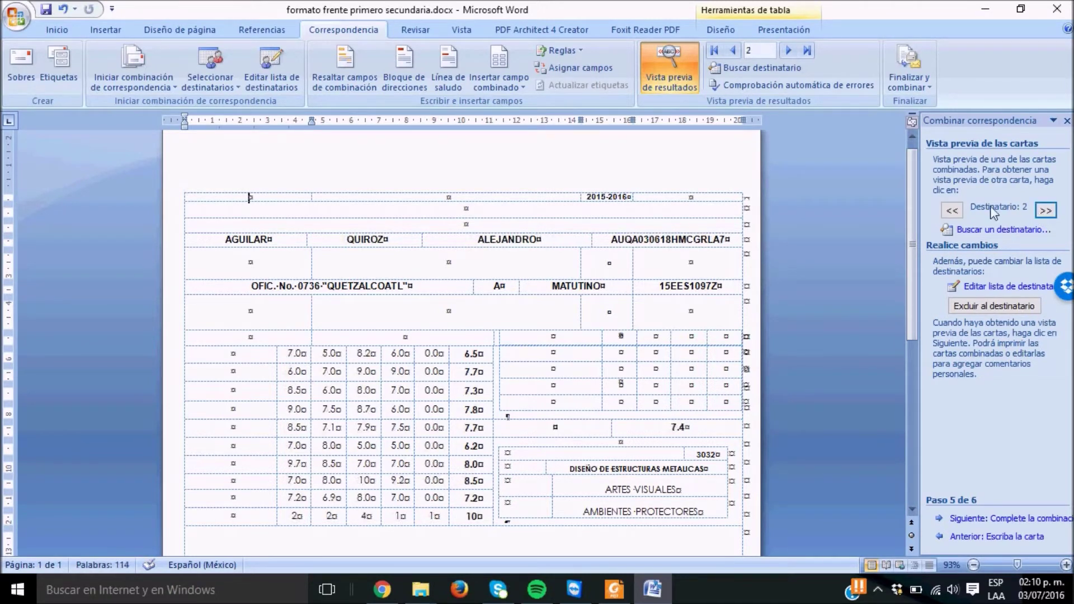
click(1046, 213)
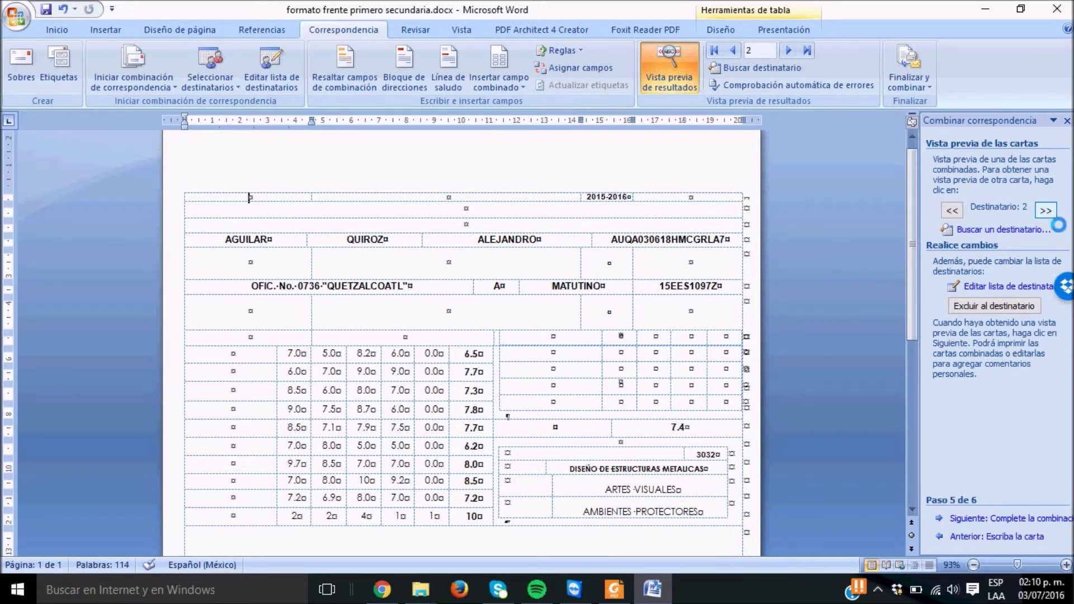
click(1046, 211)
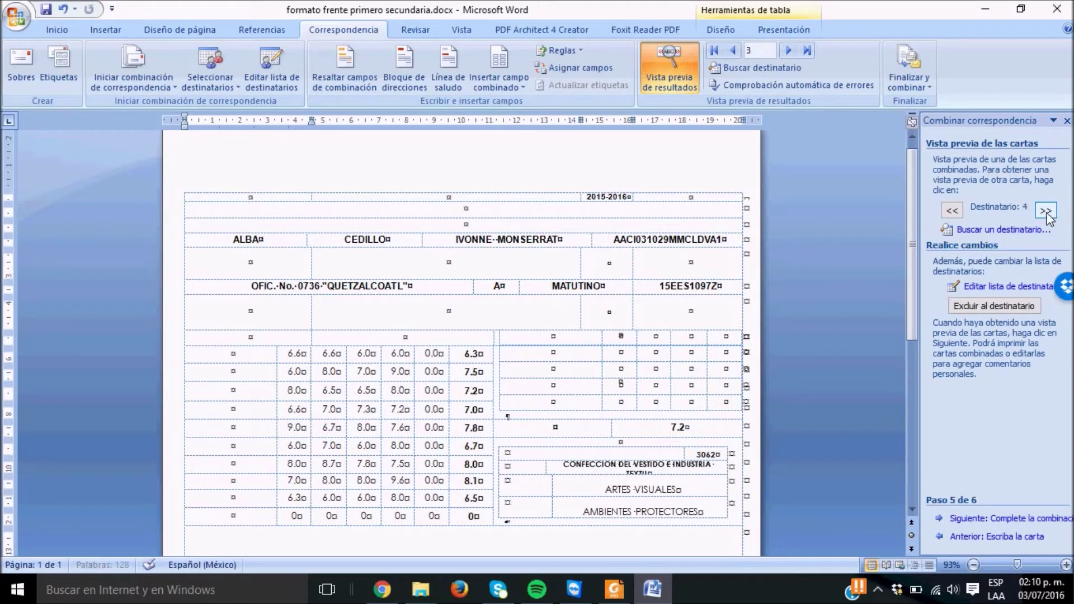
click(962, 211)
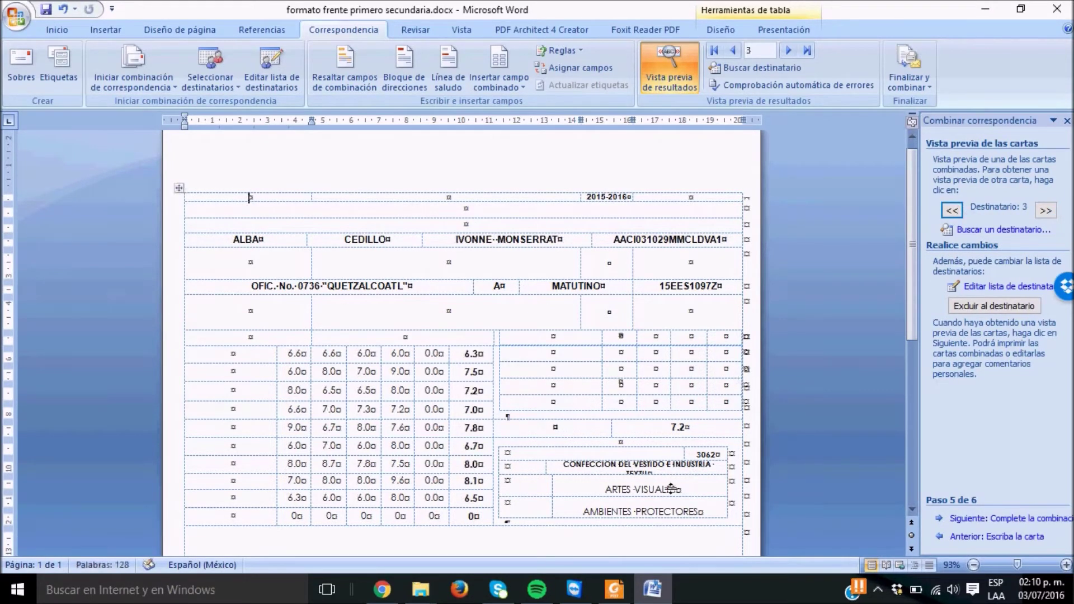
Drag the workshop cell border left so workshop names fit one line, and save
click(657, 478)
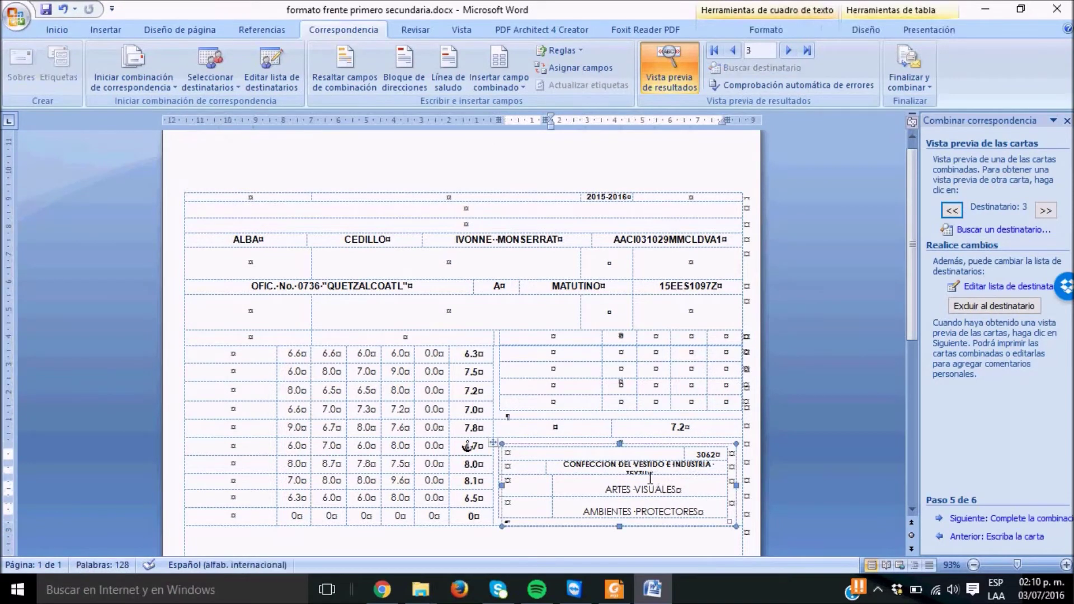
click(648, 476)
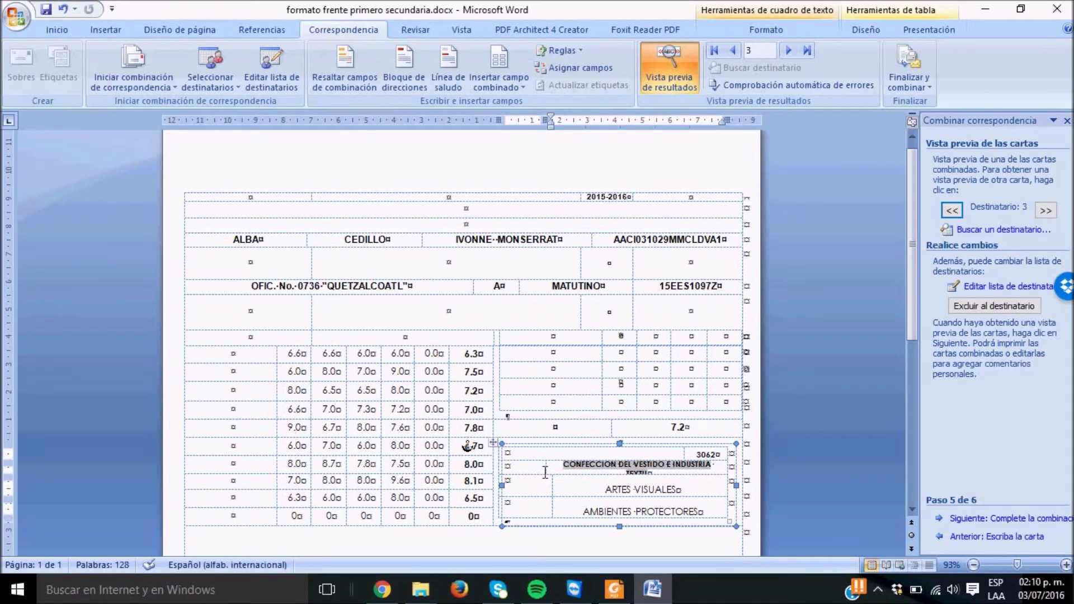
drag(556, 478, 549, 477)
click(46, 9)
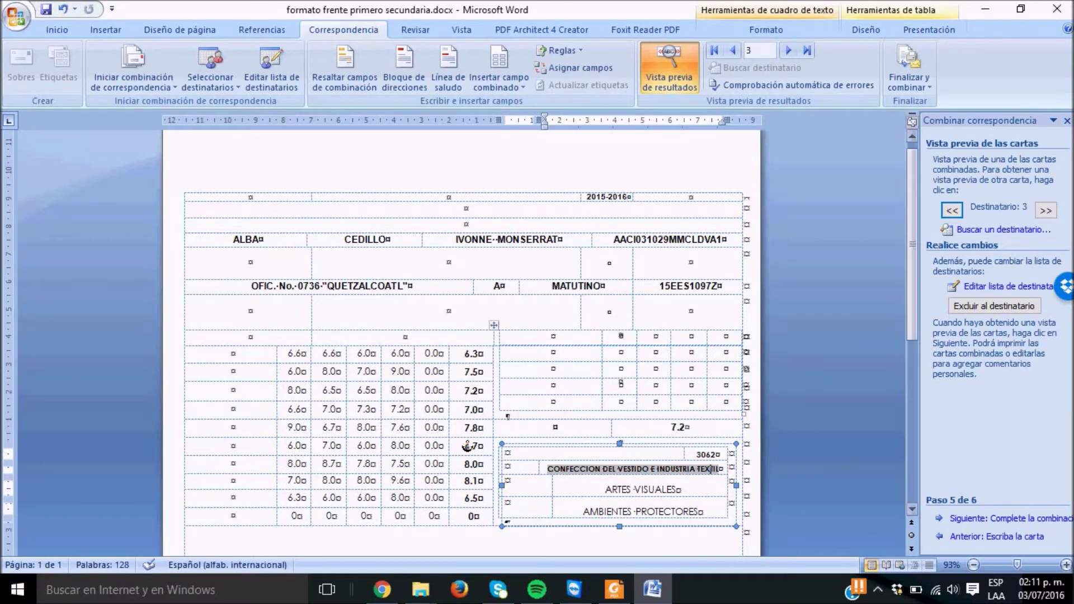
Page forward through students up to recipient 10, then back to recipient 1
click(1054, 211)
click(1045, 211)
click(1044, 211)
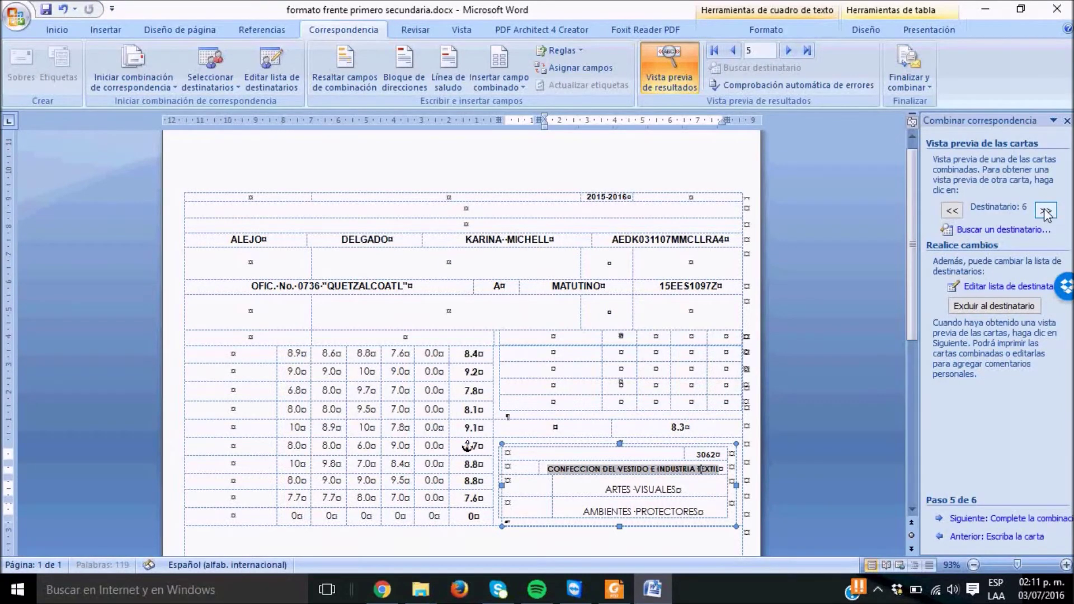
click(1044, 212)
click(1045, 211)
click(1045, 211)
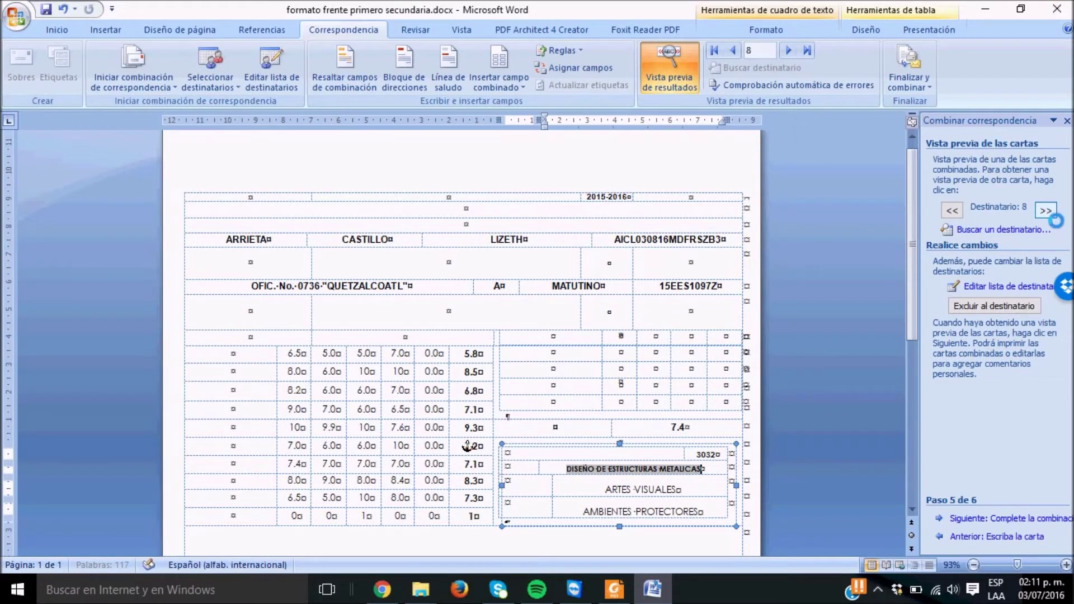
click(1044, 213)
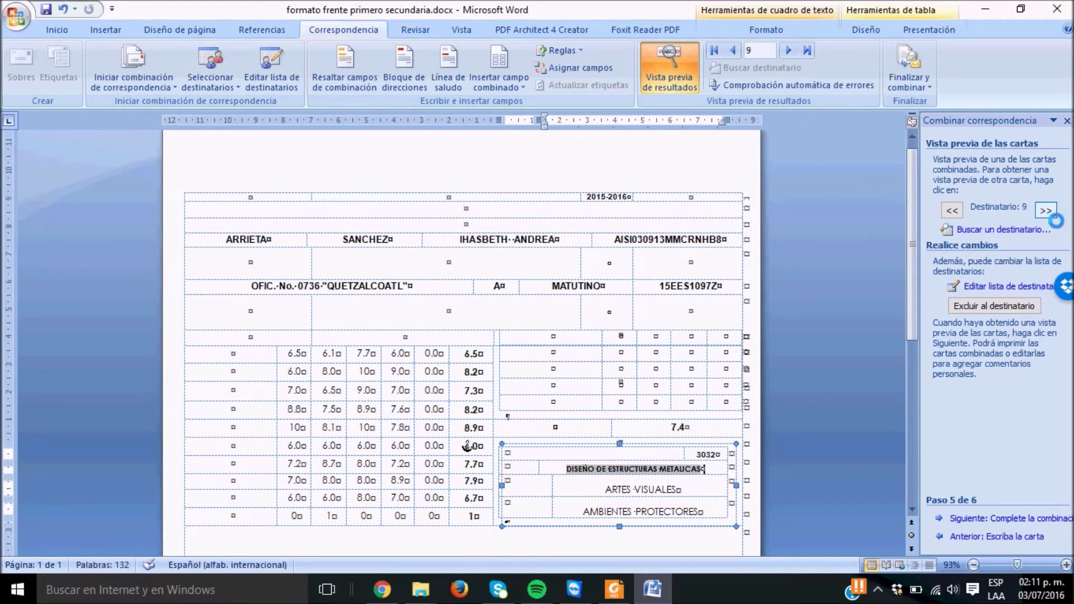
click(953, 211)
click(953, 211)
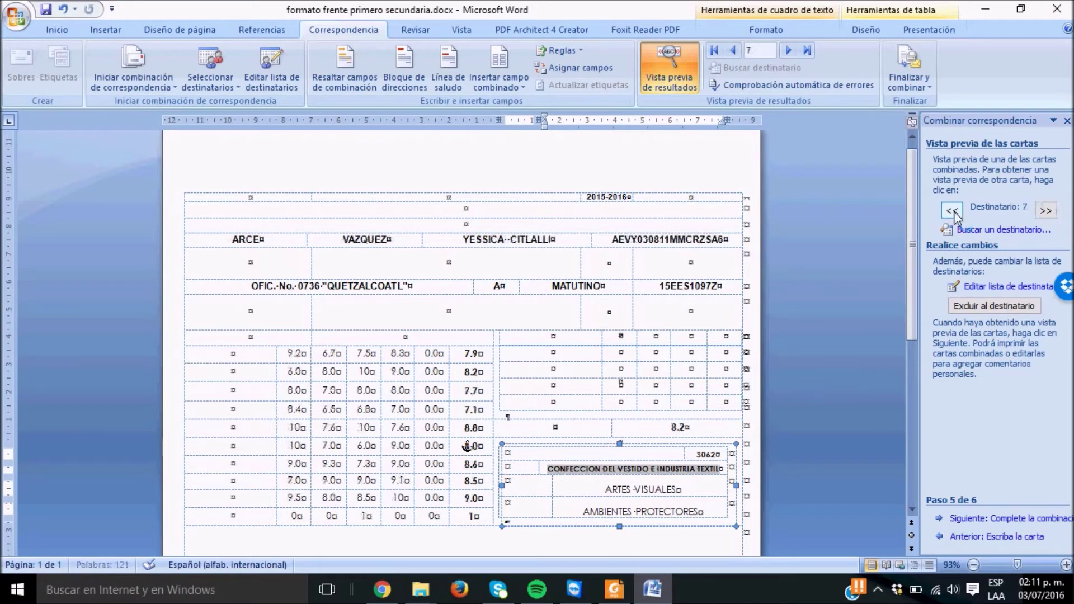
click(952, 211)
click(952, 210)
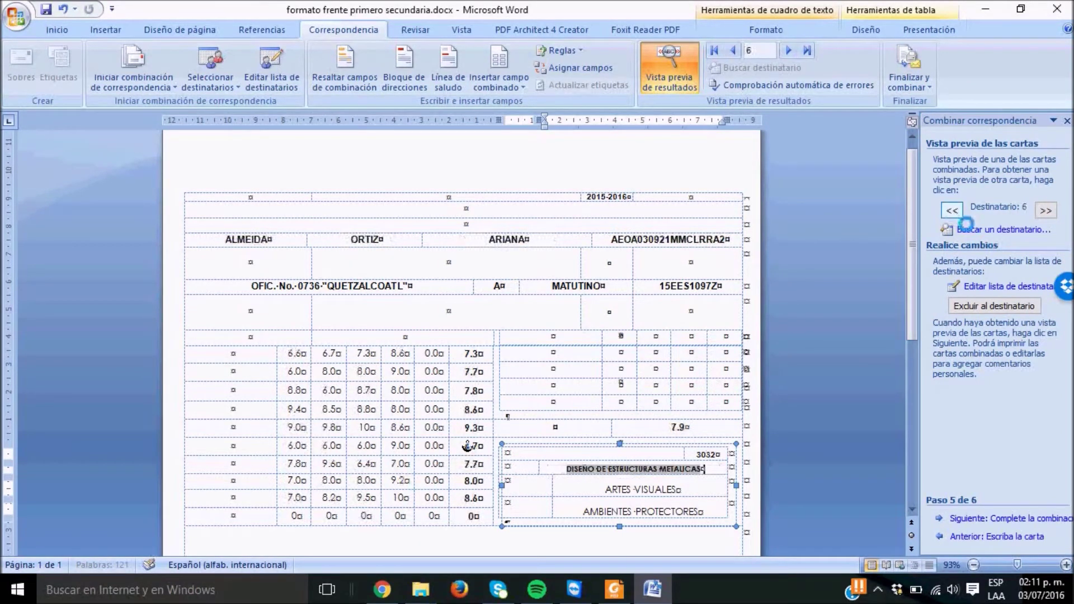
click(952, 211)
click(953, 211)
click(953, 211)
click(953, 211)
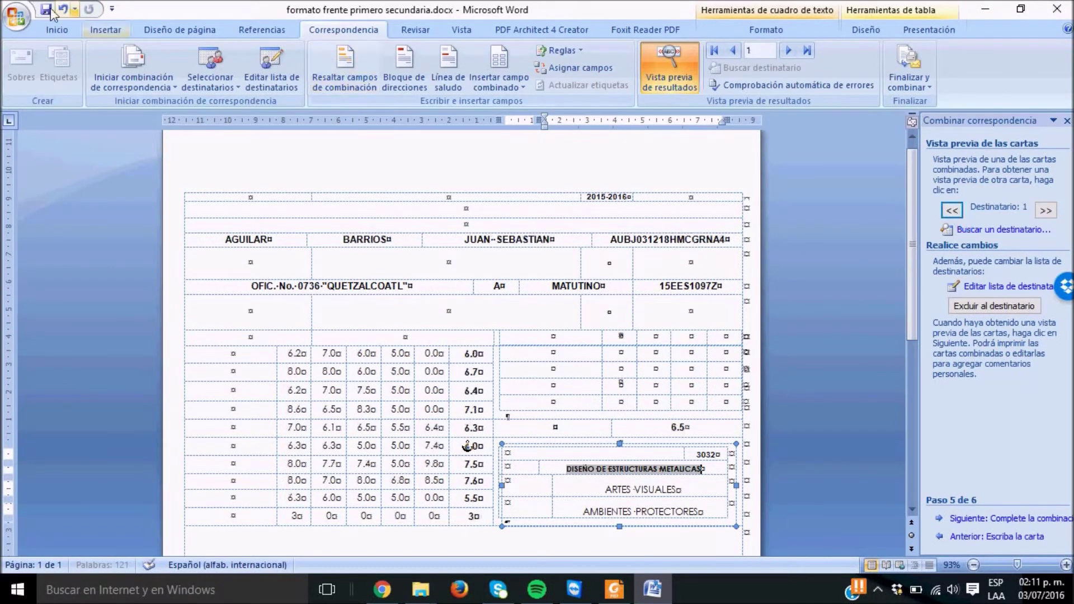
click(17, 17)
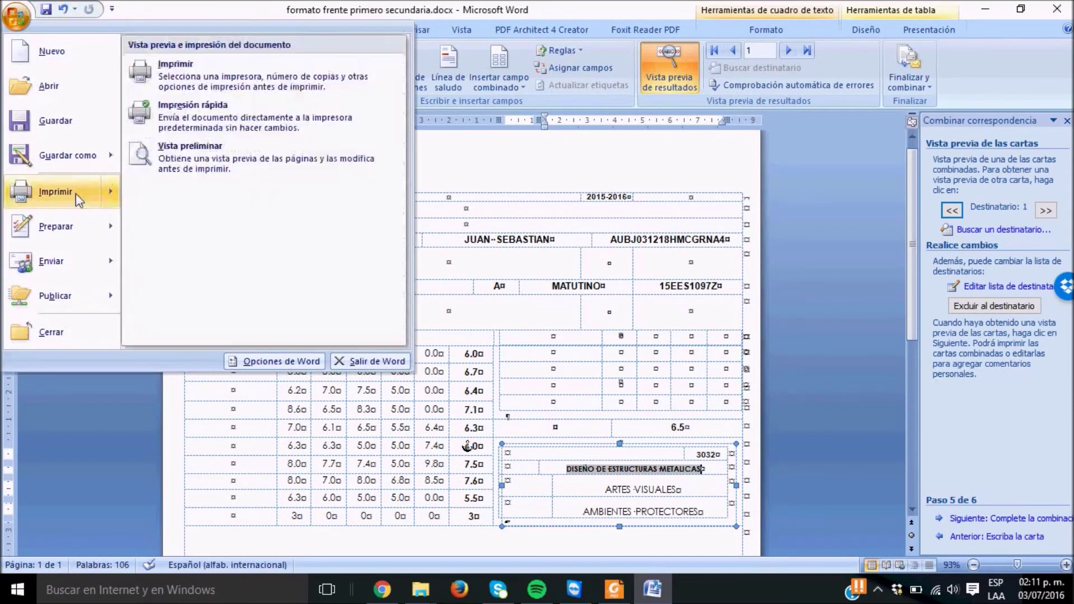
click(76, 193)
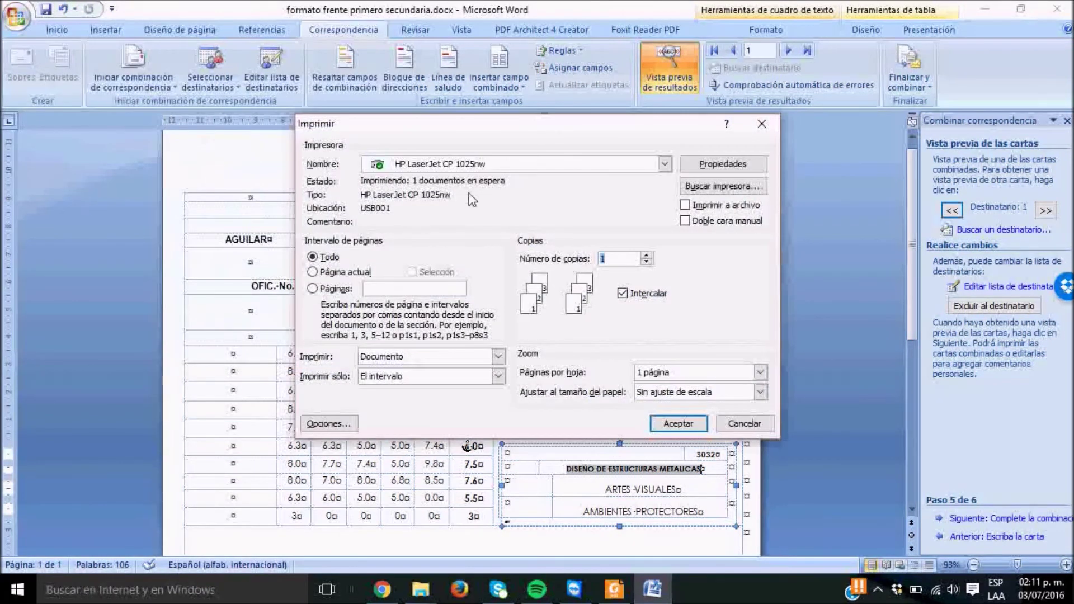
click(679, 423)
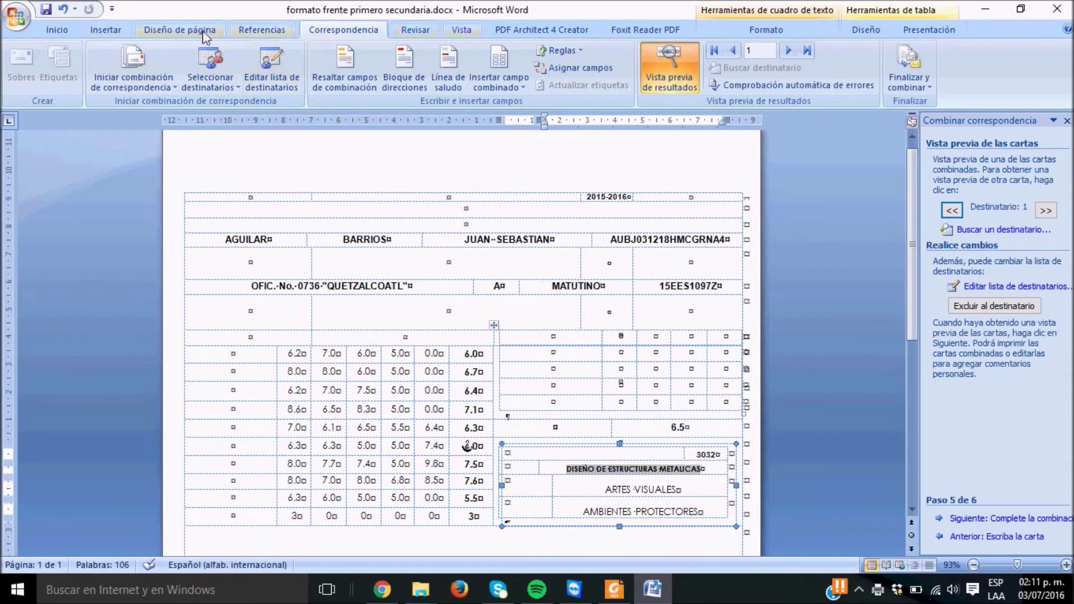
click(180, 30)
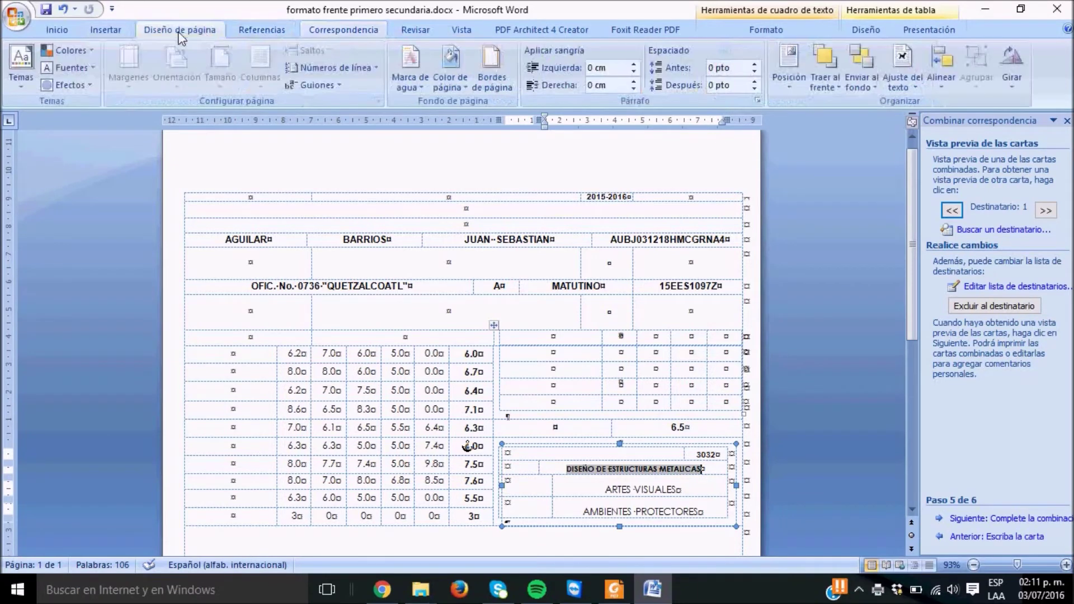
click(350, 226)
click(377, 100)
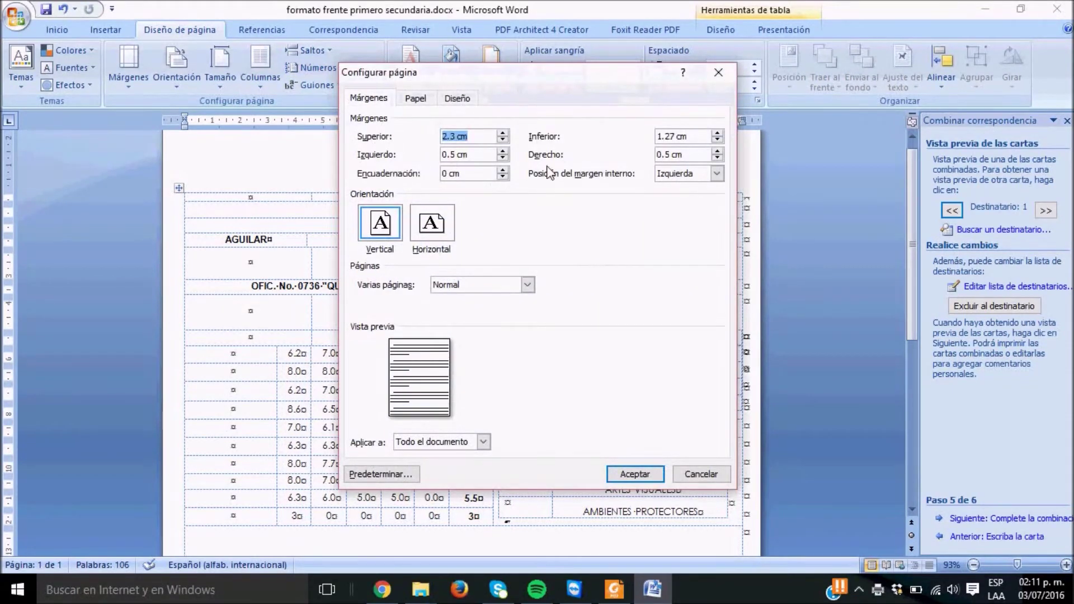
click(699, 476)
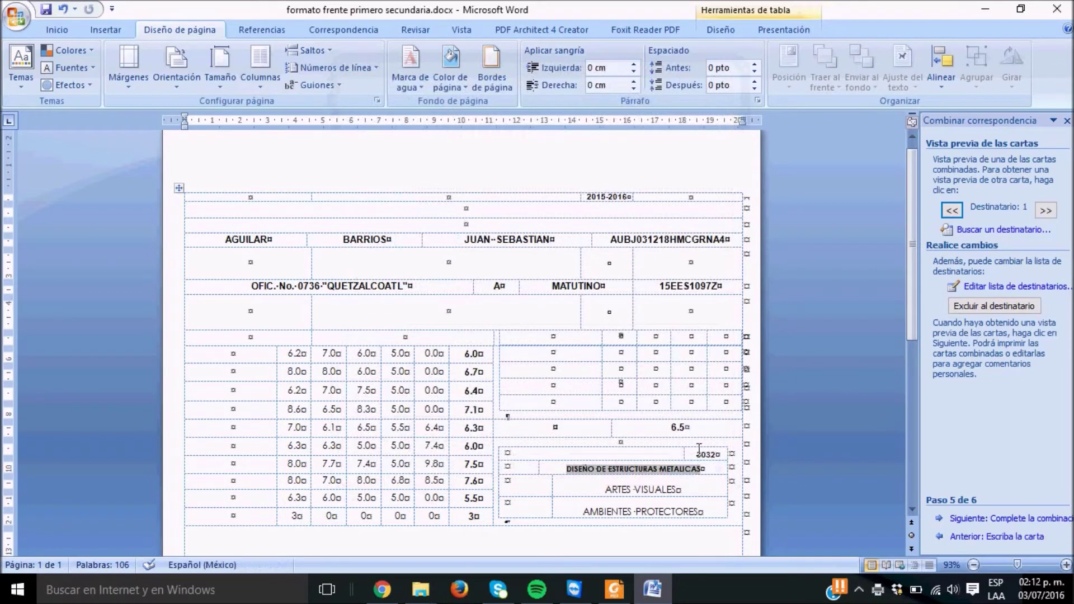
Preview report cards for students 2 through 5, then close the document without saving
click(640, 228)
drag(910, 278, 978, 263)
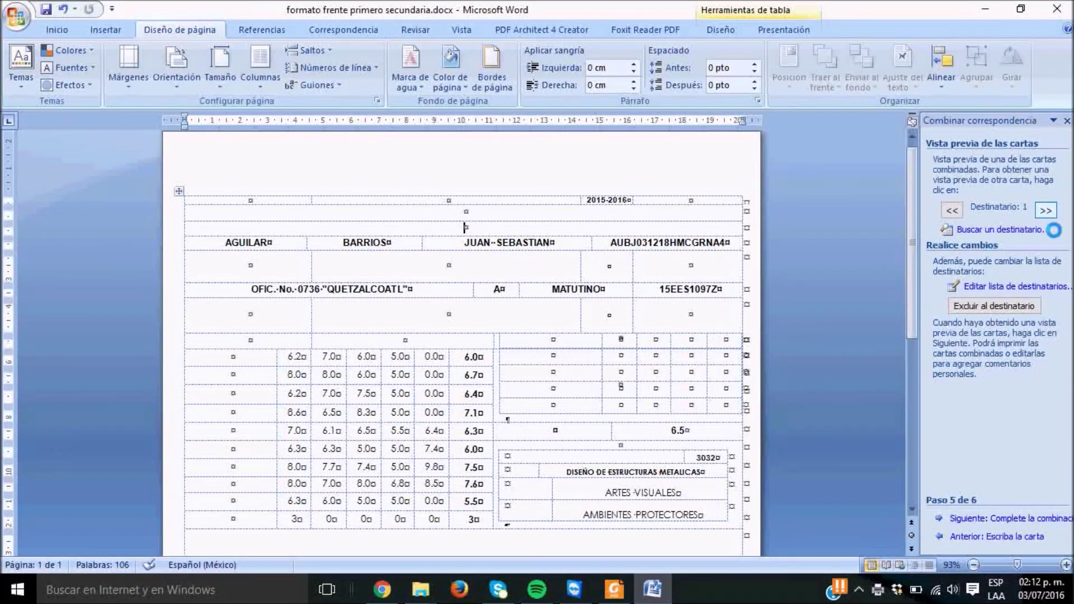
click(1044, 211)
click(1043, 219)
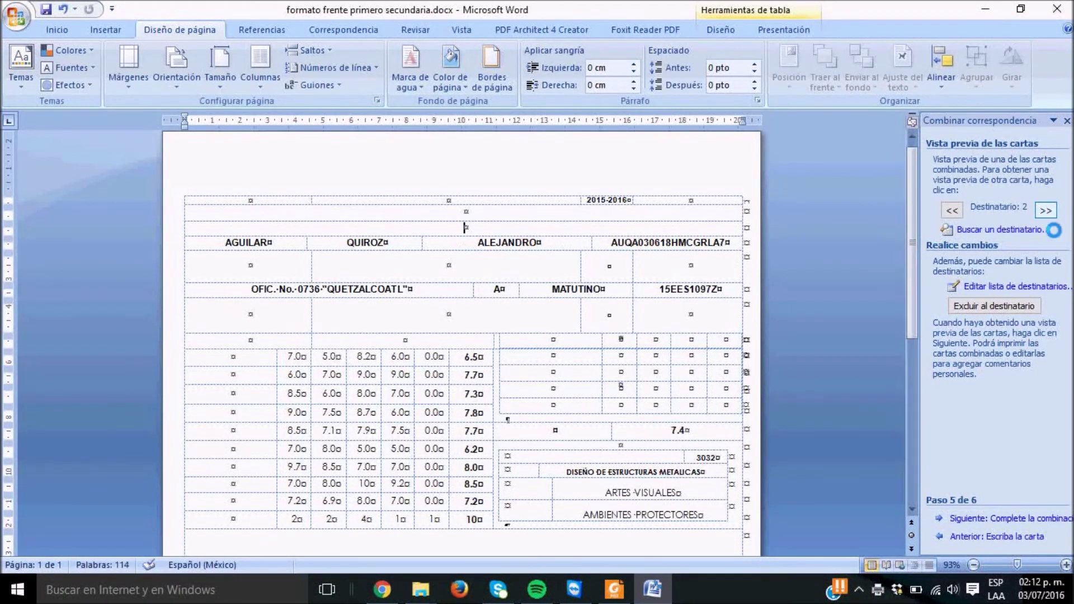
click(1042, 218)
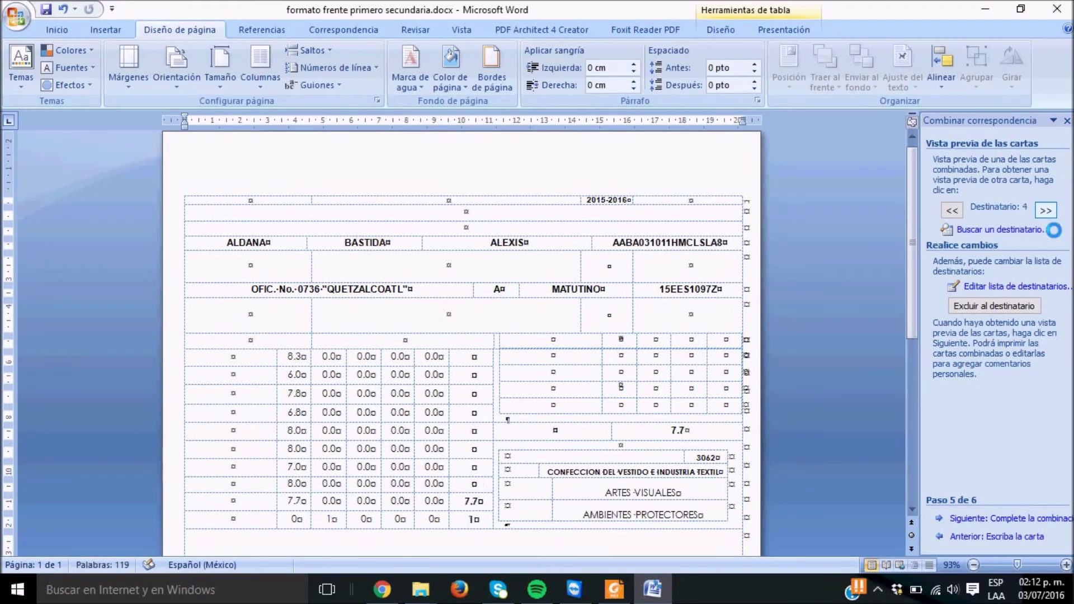
click(1043, 217)
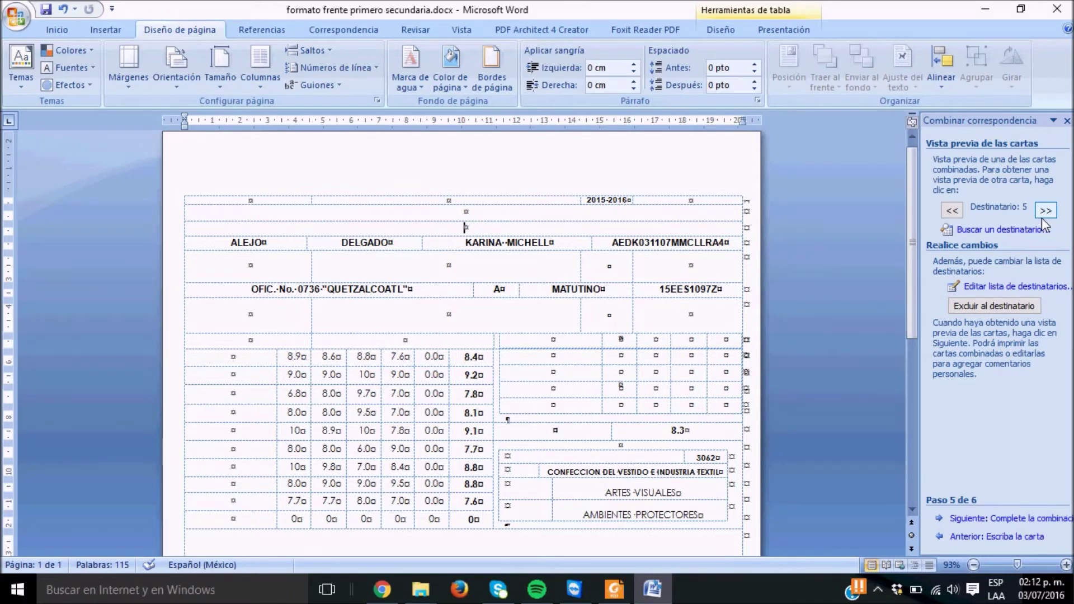
click(1069, 9)
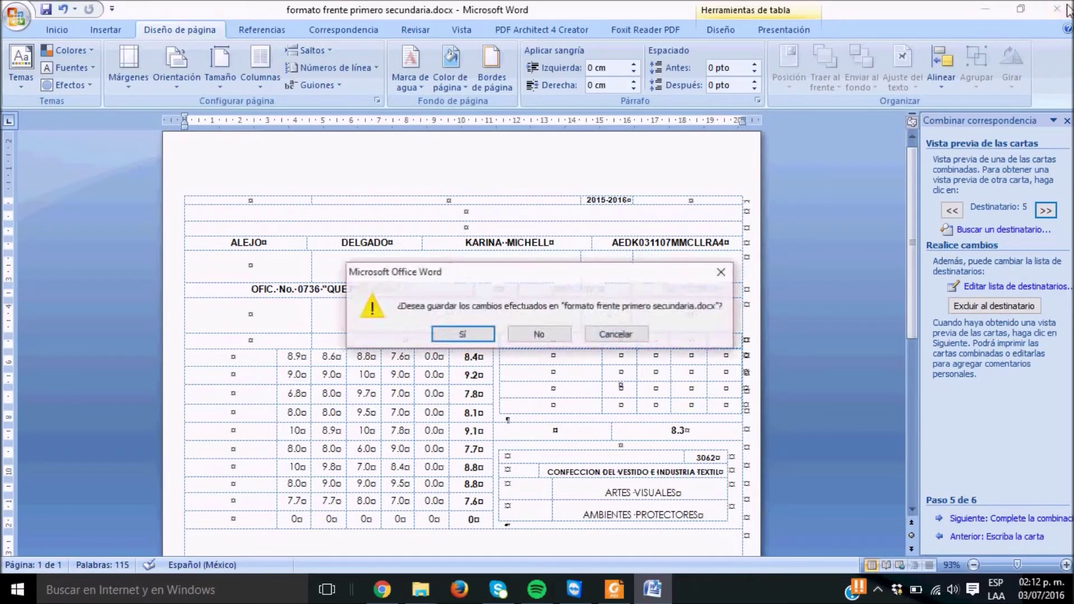
click(539, 334)
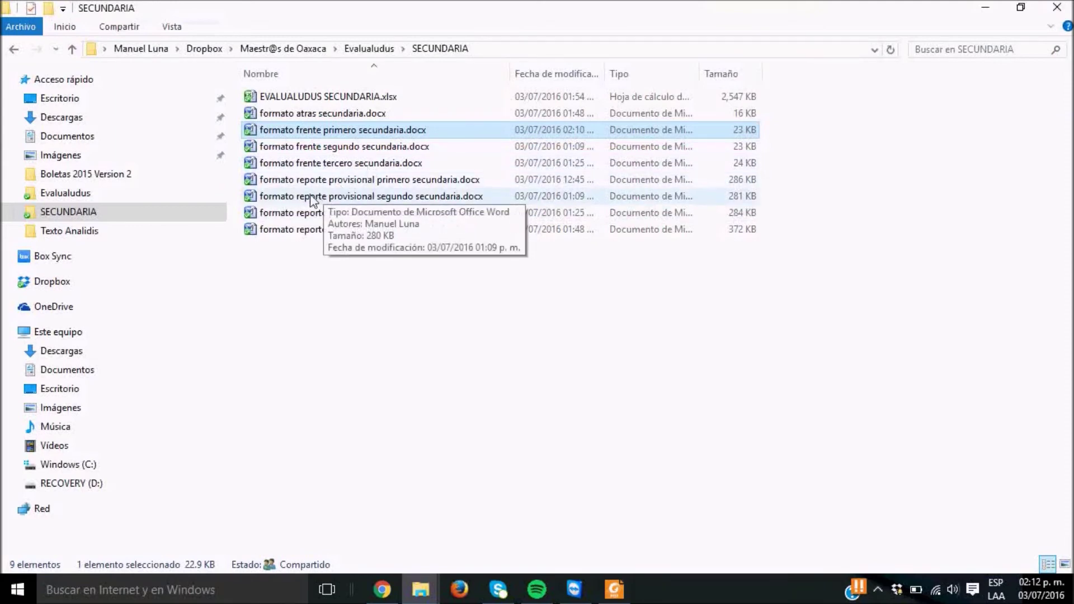
Open formato reporte provisional primero secundaria.docx, declining to load its linked SQL data
double_click(347, 185)
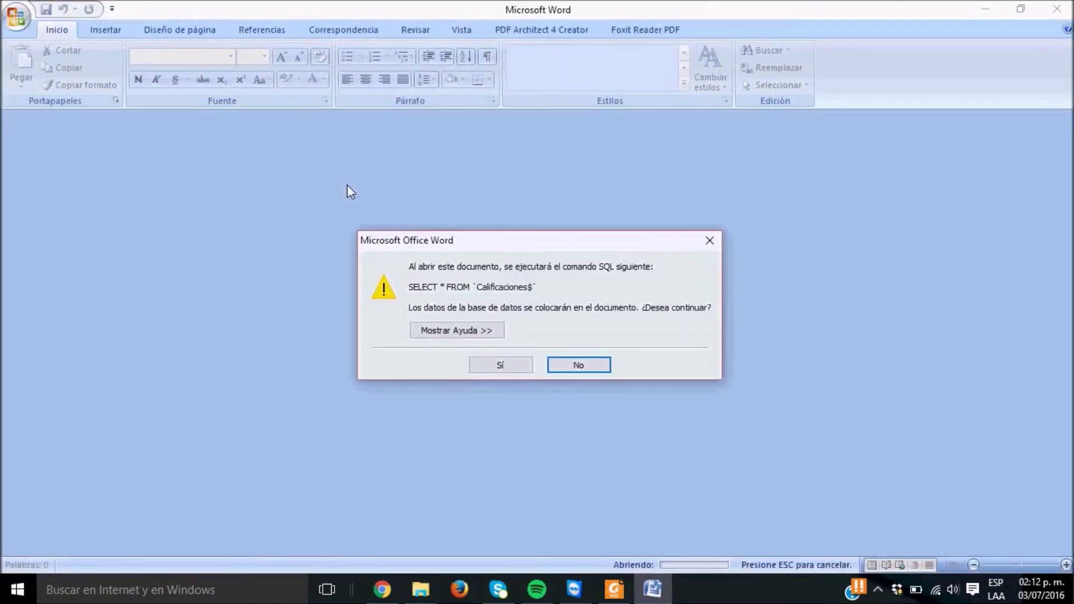
click(565, 363)
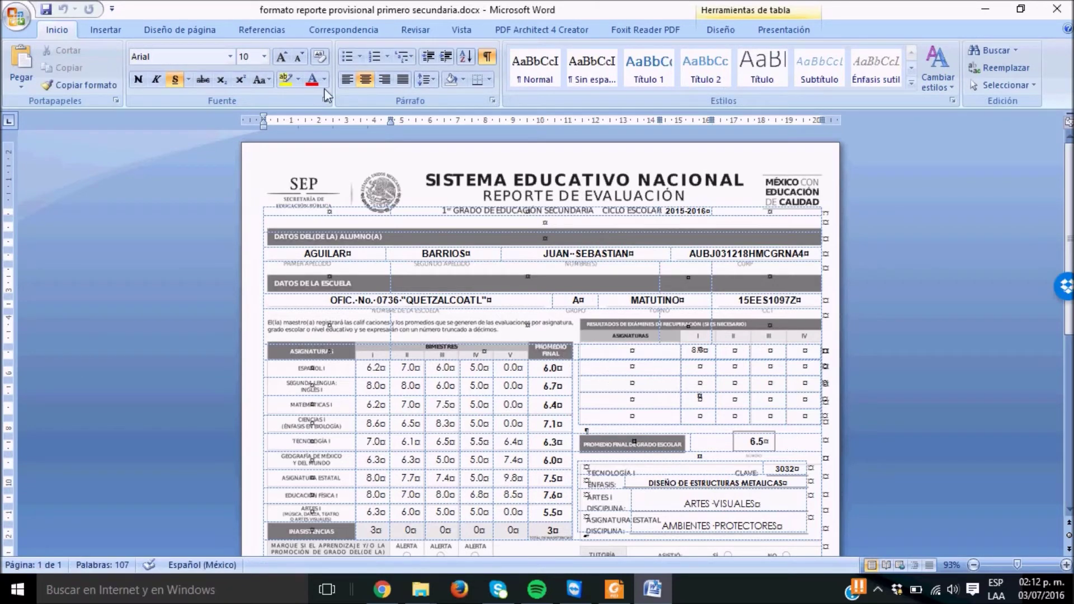
Start the step-by-step mail merge wizard and advance to recipient selection
click(347, 30)
click(158, 85)
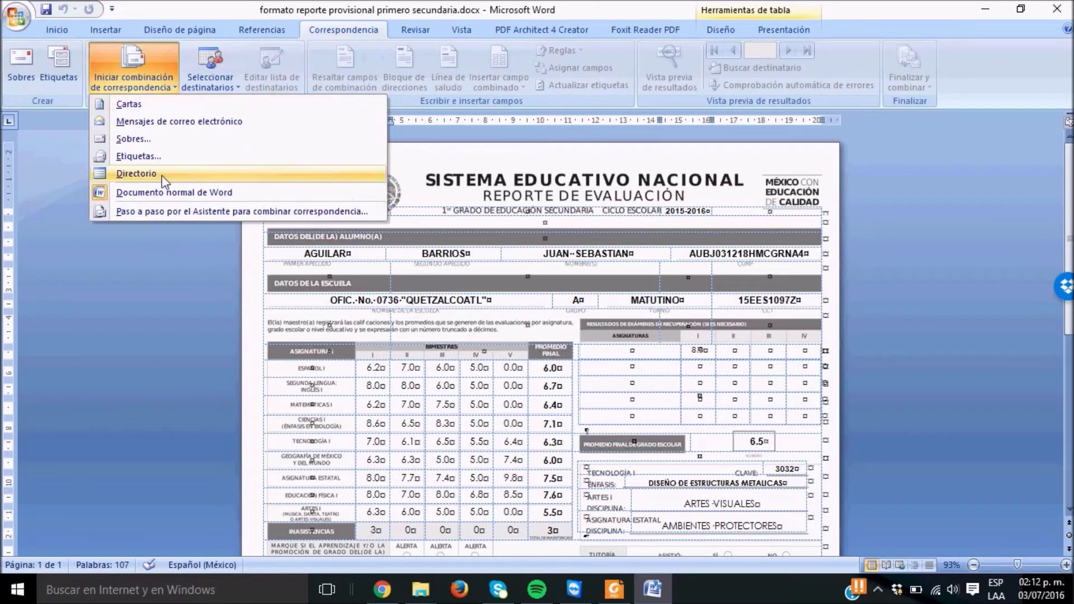
click(149, 205)
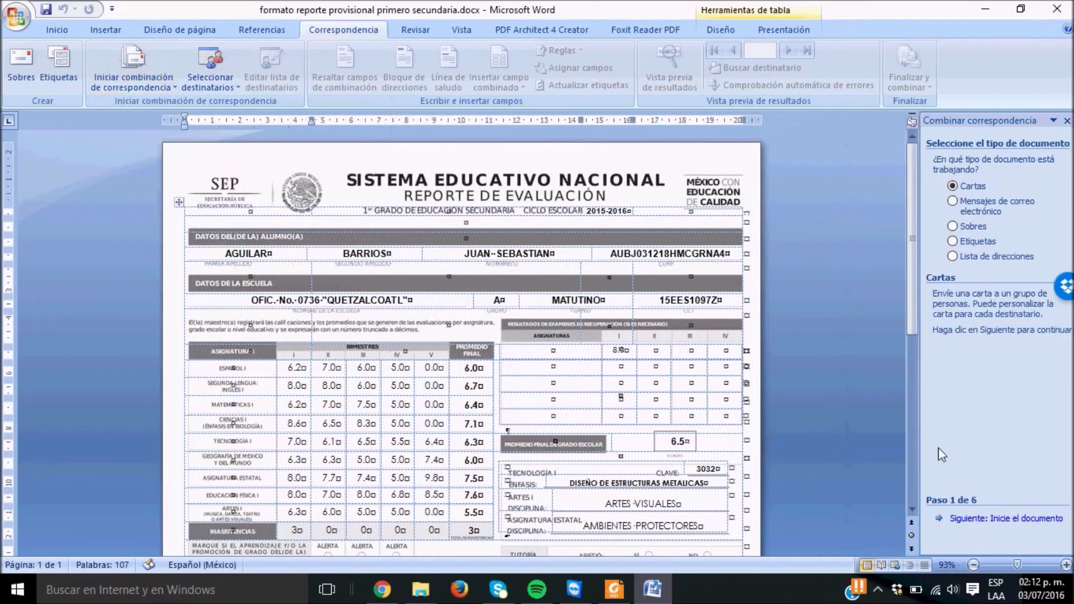
click(978, 518)
click(979, 518)
Use EVALUALUDUS SECUNDARIA.xlsx's Calificaciones$ sheet as recipients and accept the full list
click(979, 518)
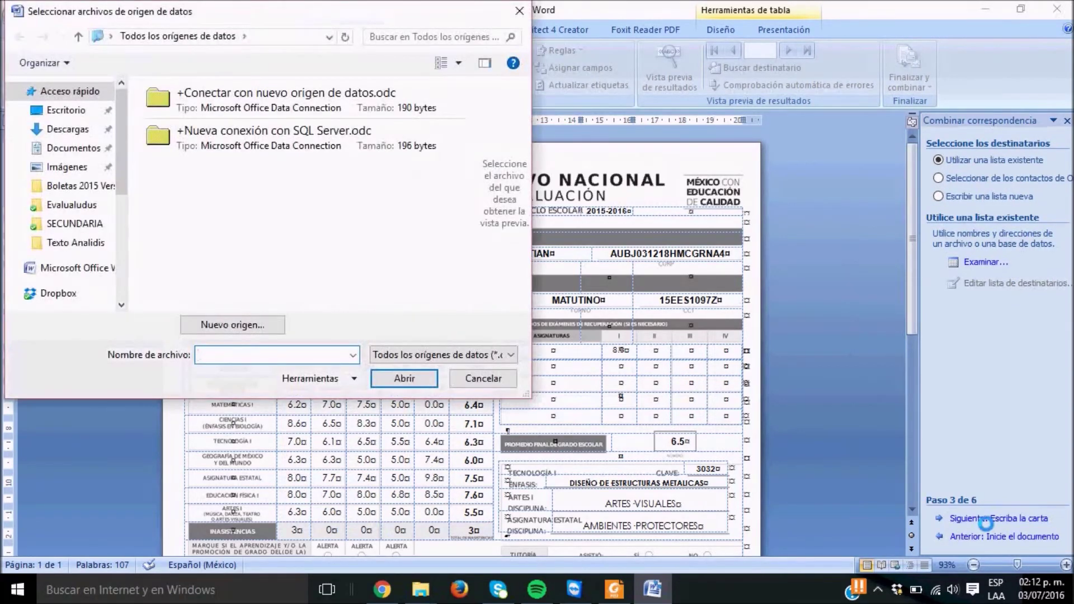
click(79, 211)
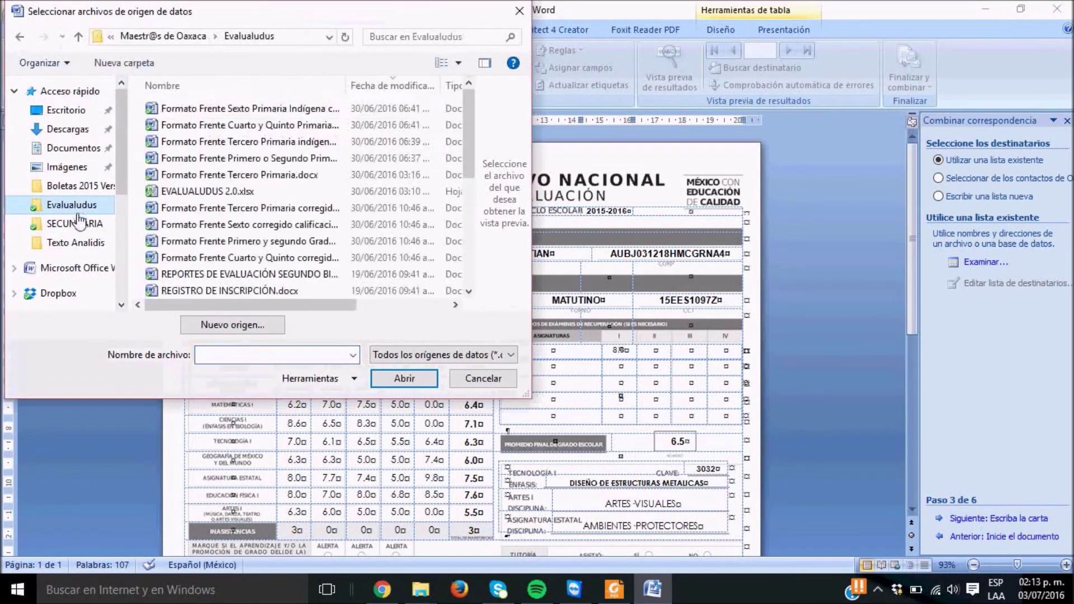
click(73, 223)
double_click(257, 126)
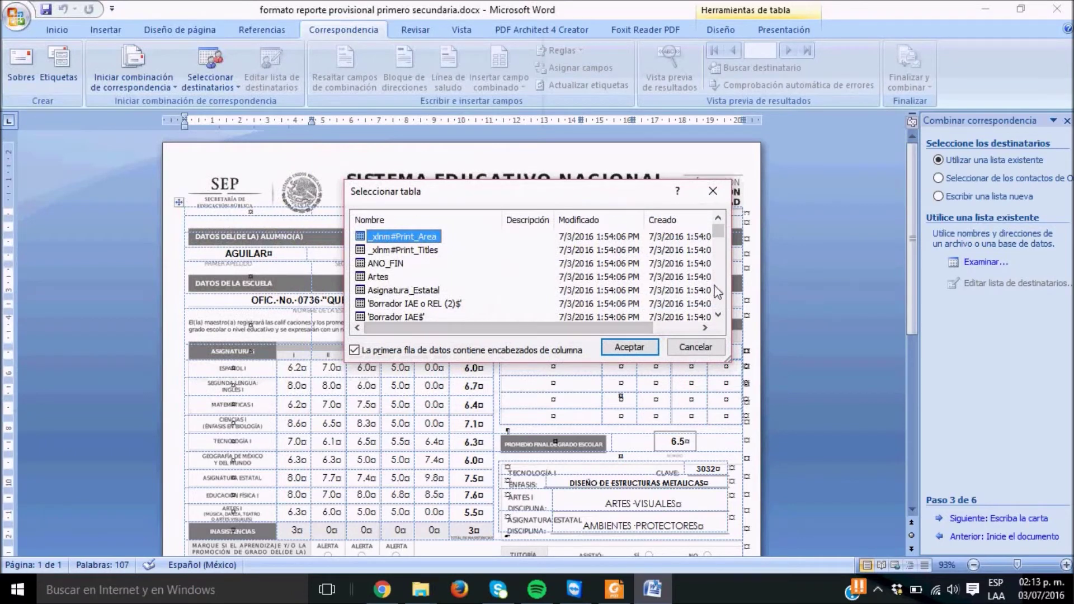
click(718, 315)
click(718, 314)
click(717, 315)
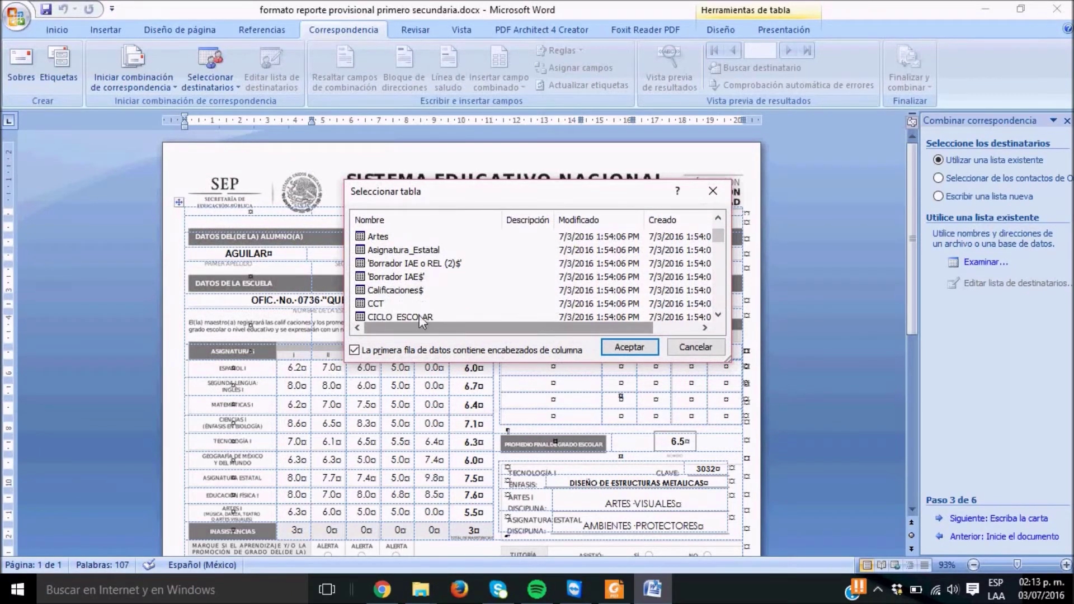
click(394, 290)
click(627, 346)
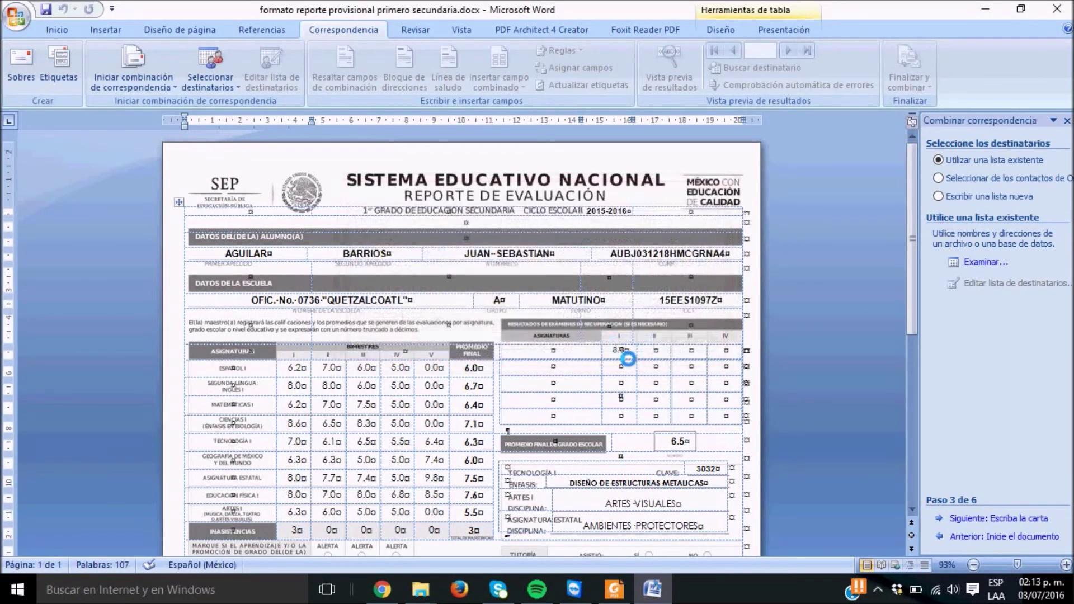
click(738, 445)
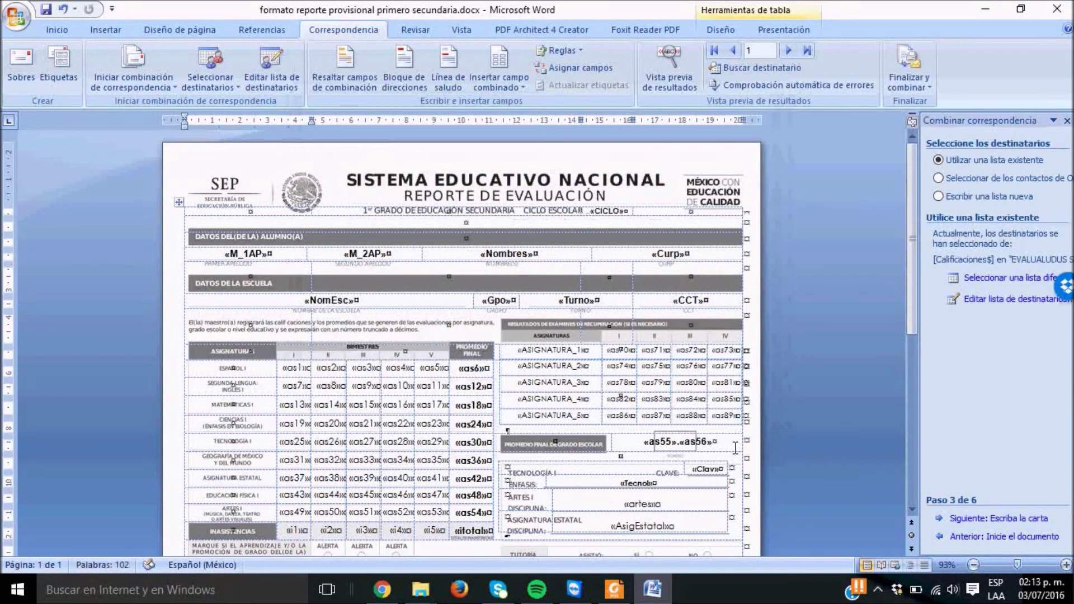
click(1027, 519)
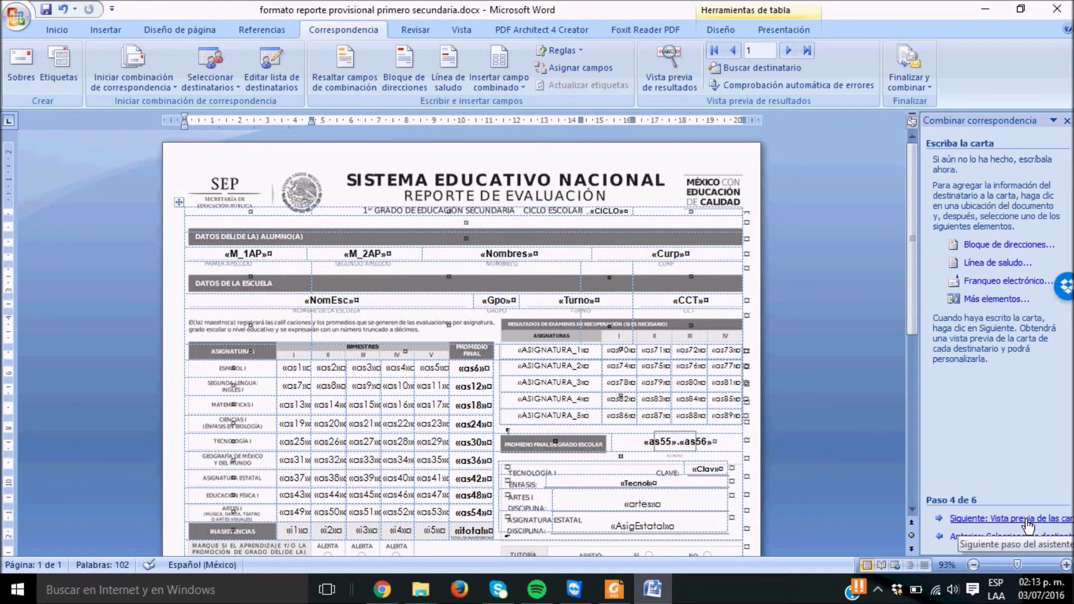
Reach the merge preview and browse students' report cards, ending on recipient 3
click(1028, 520)
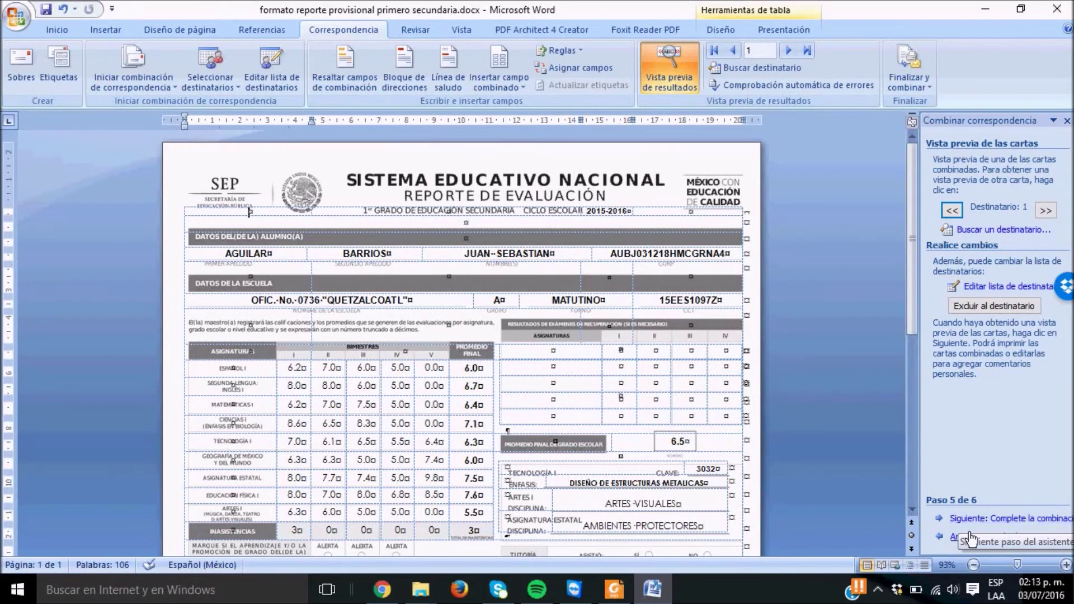
drag(909, 264, 922, 323)
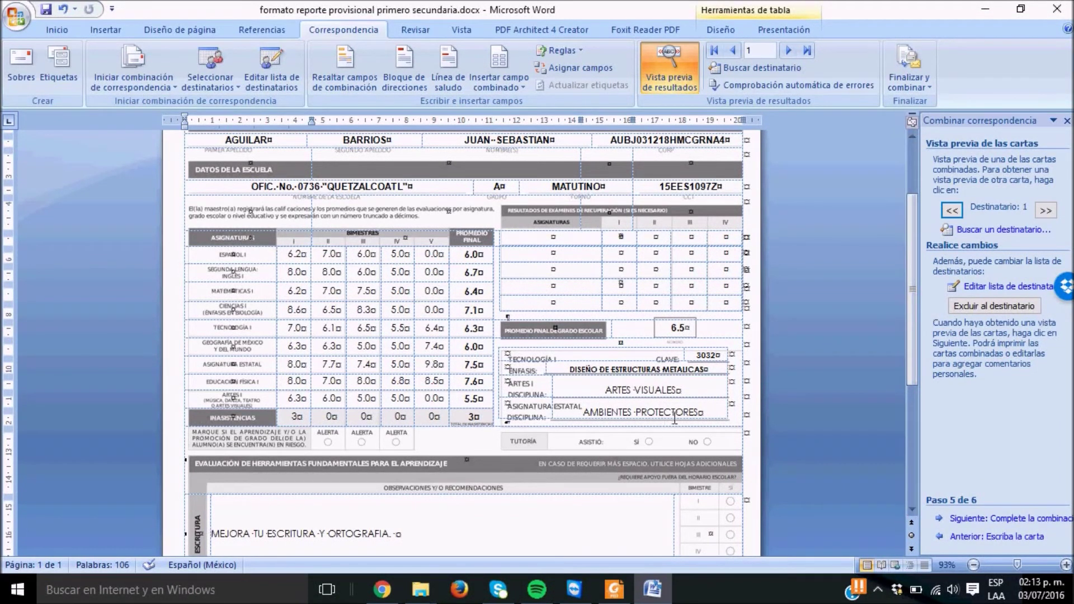
drag(910, 360, 966, 269)
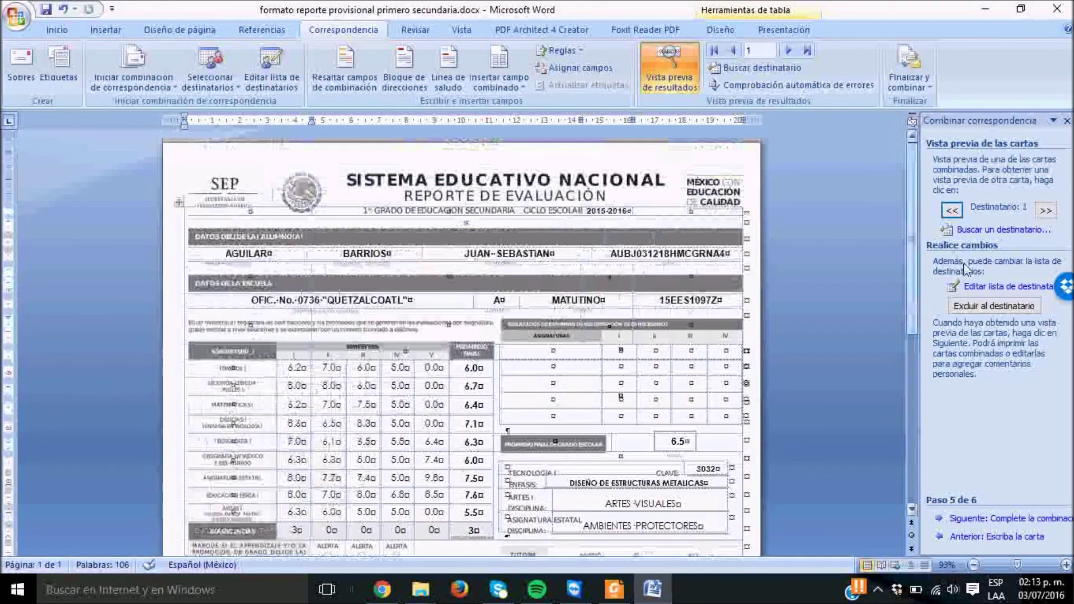
click(1044, 211)
click(1044, 212)
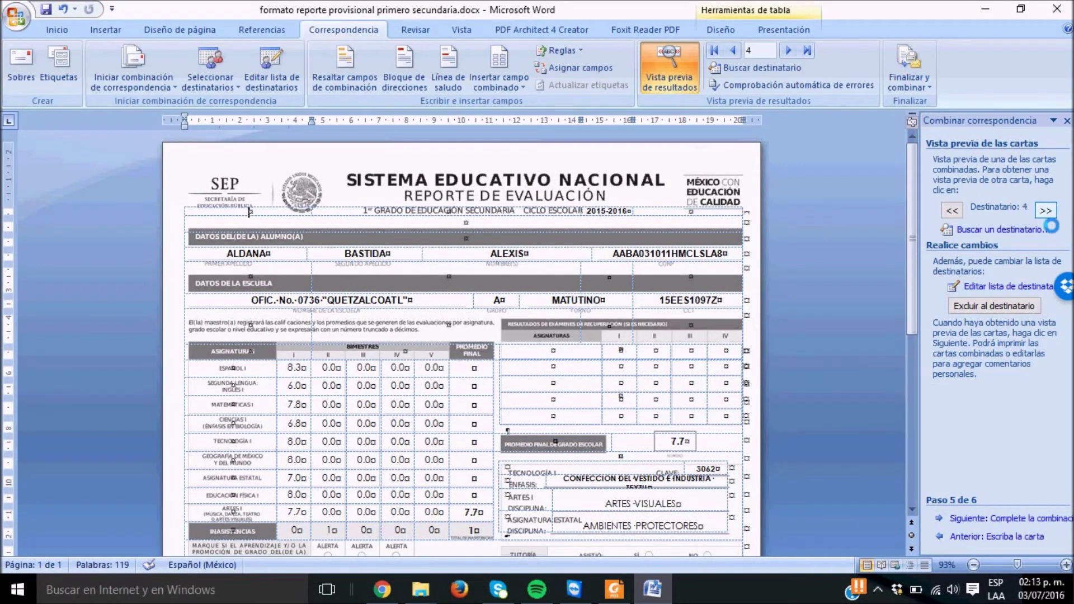
click(1046, 212)
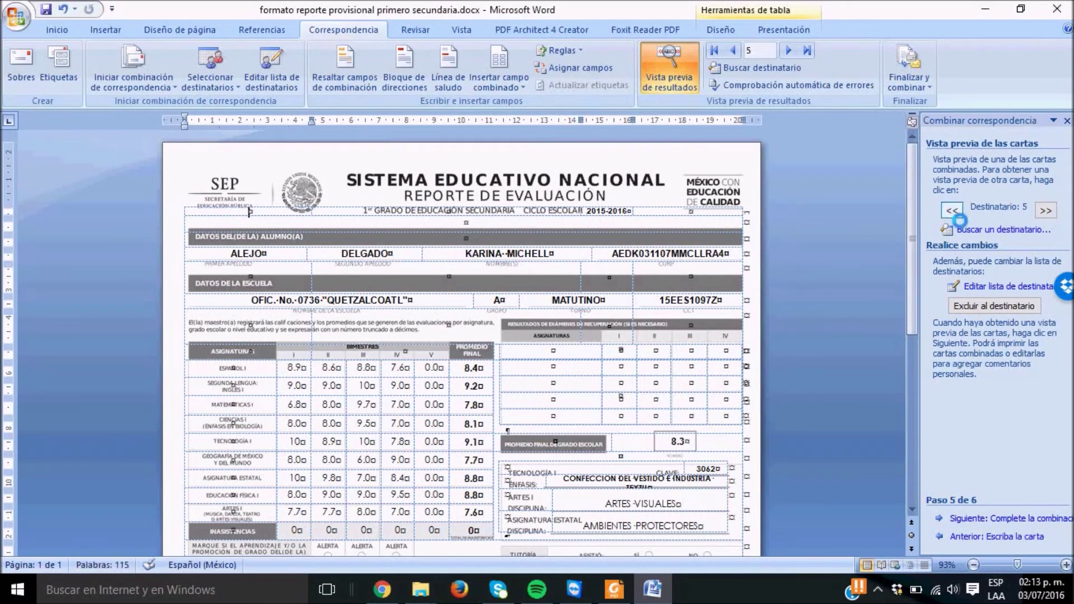
click(952, 211)
click(952, 211)
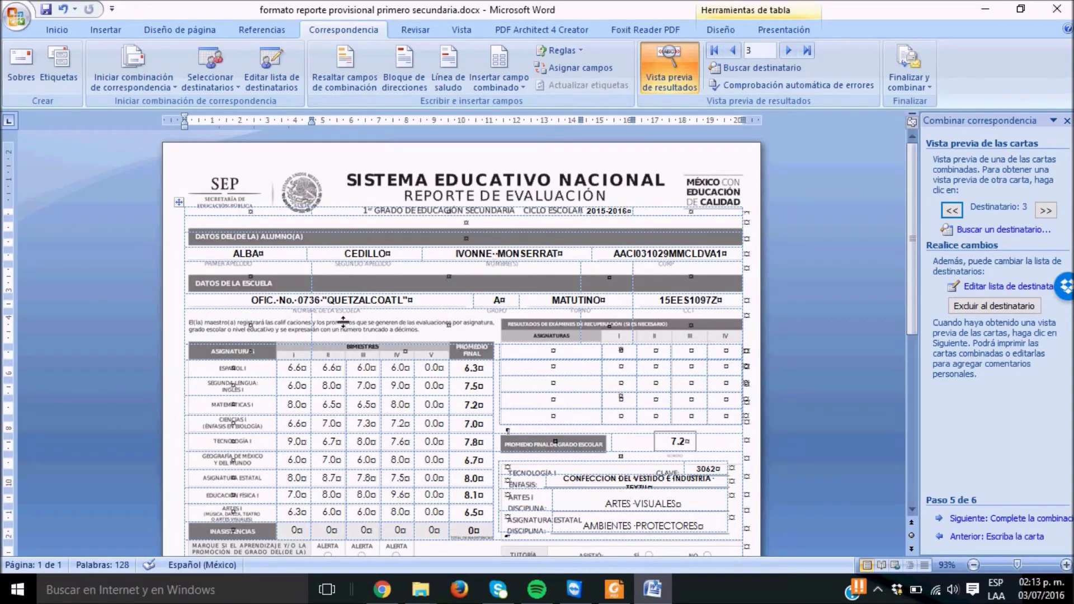
Widen the Tecnología cell so CONFECCION DEL VESTIDO E INDUSTRIA TEXTIL fits one line, and save
click(909, 478)
drag(909, 445, 905, 350)
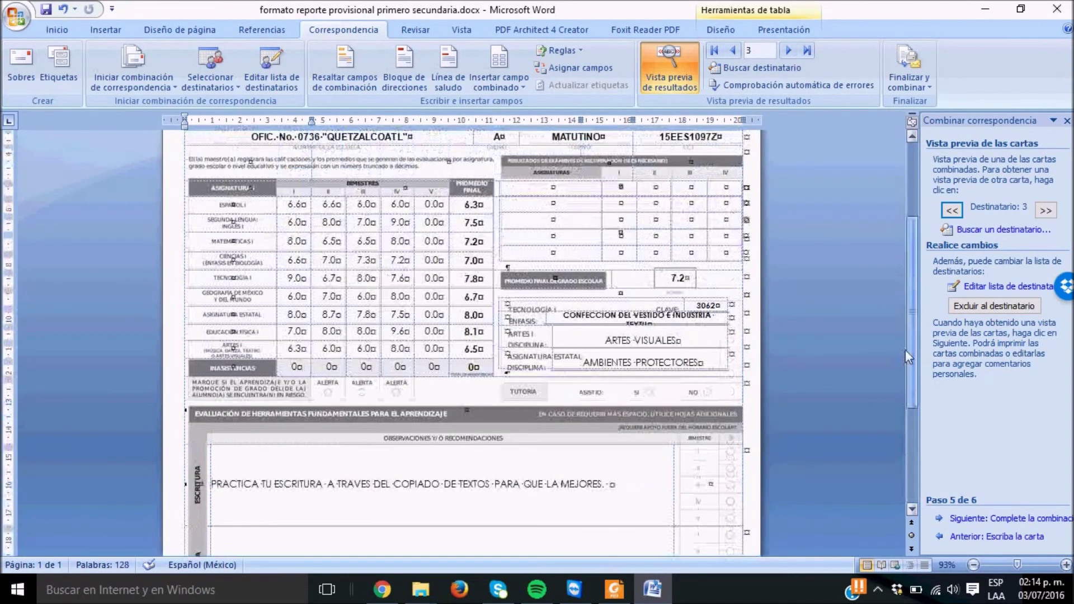
click(647, 328)
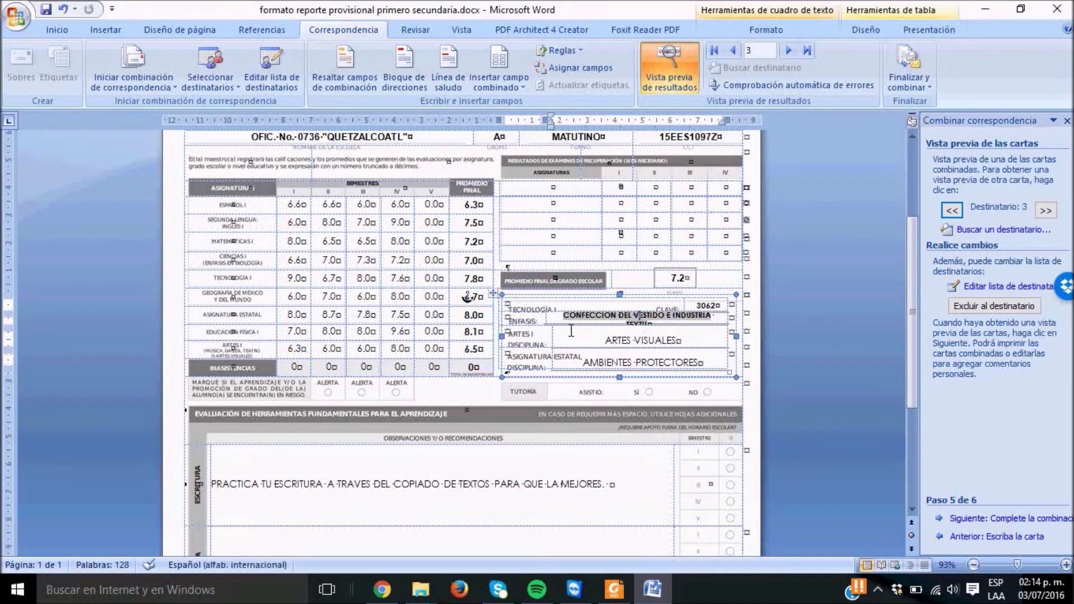
drag(557, 333, 545, 332)
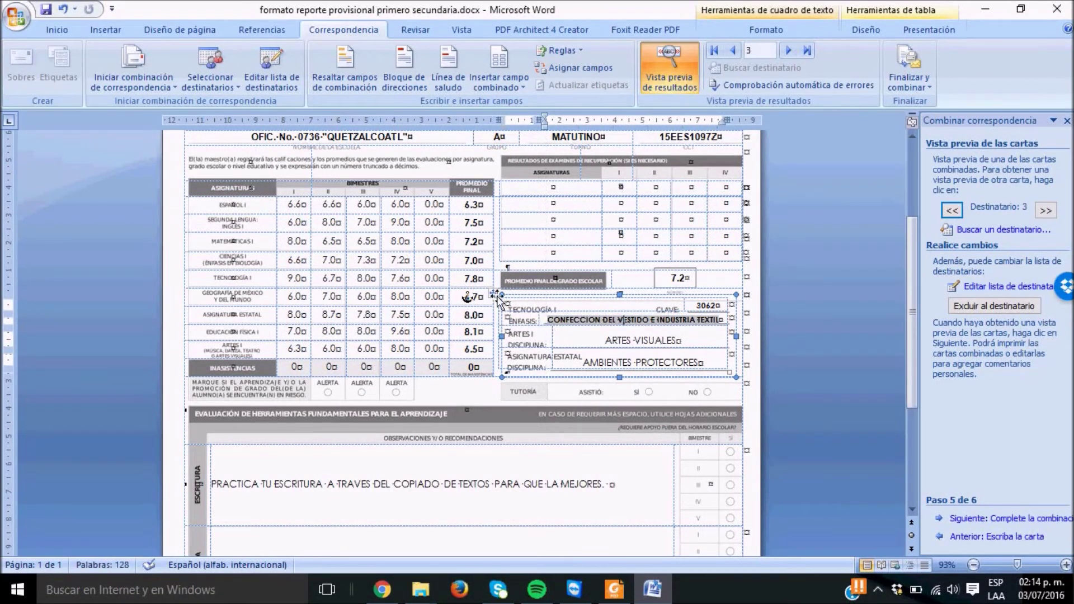
click(51, 13)
drag(905, 382, 847, 221)
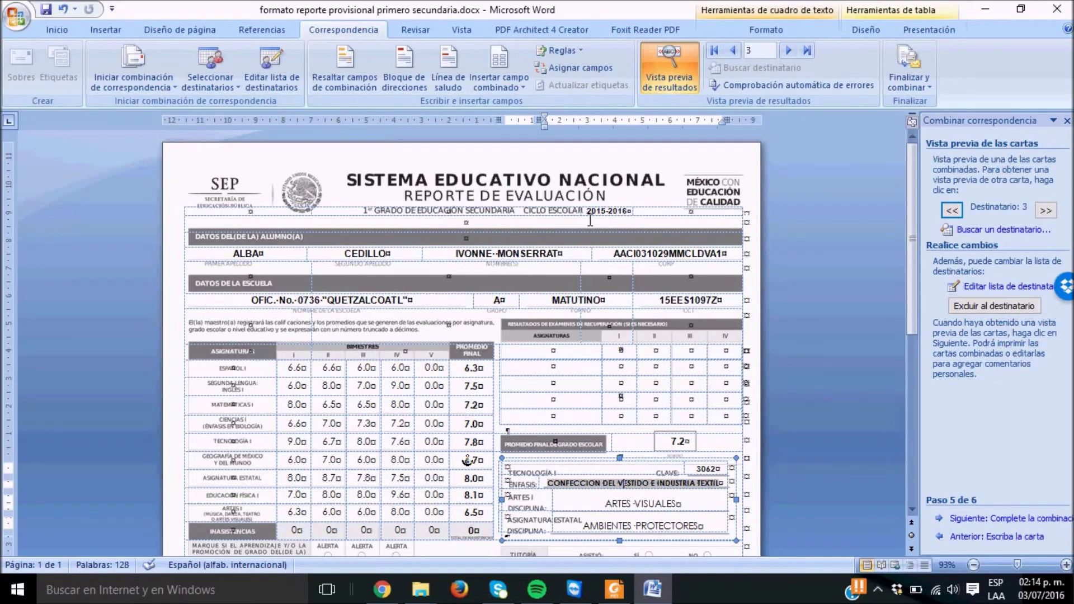
click(590, 220)
Clear the 2015-2016 school-year text and page forward through several student previews
key(ctrl+z)
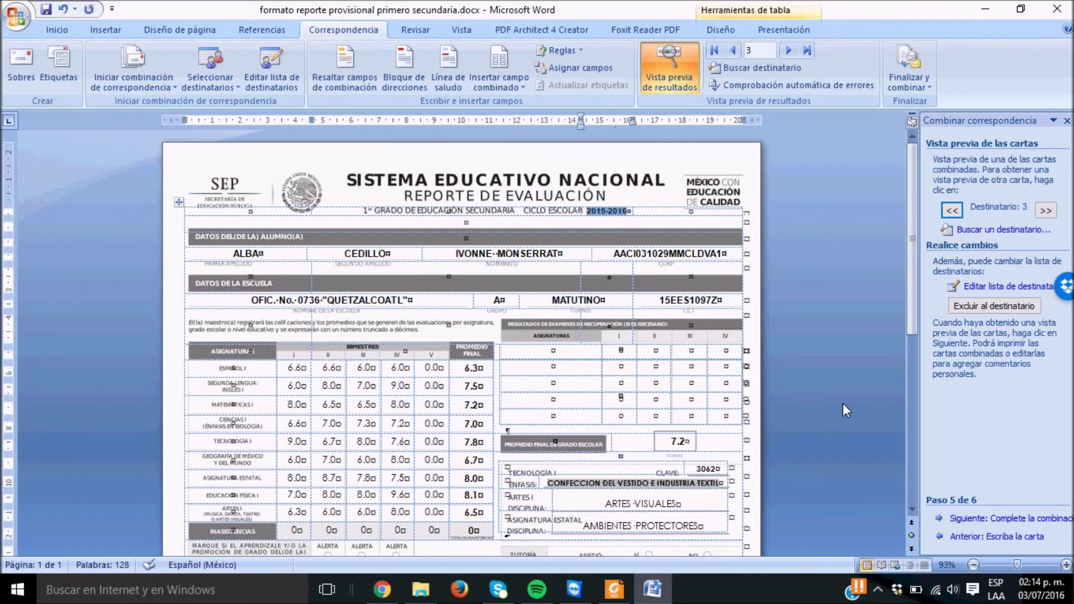
key(Delete)
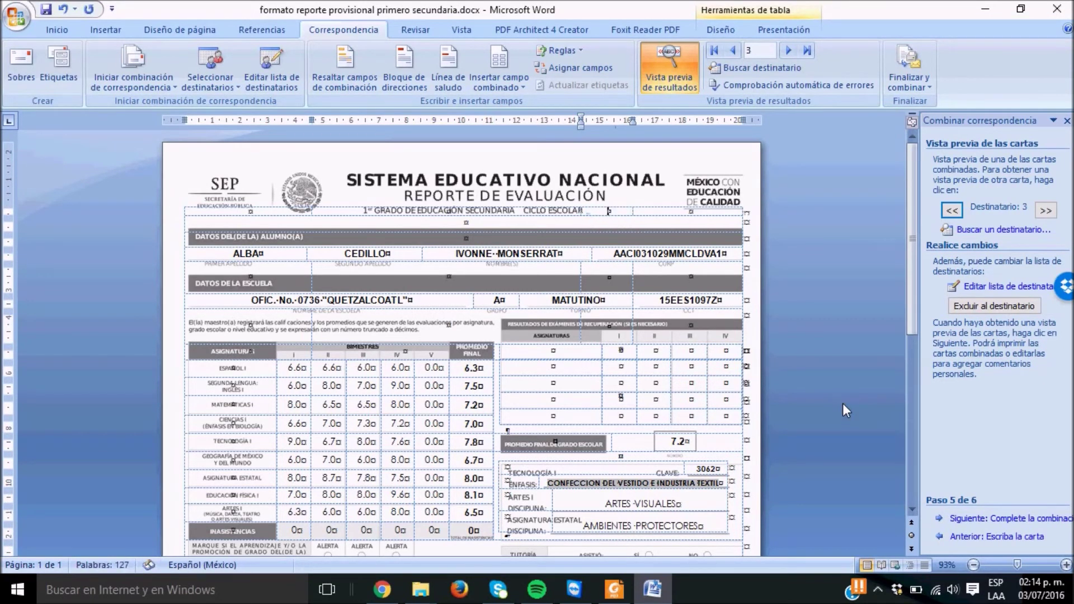
click(1044, 211)
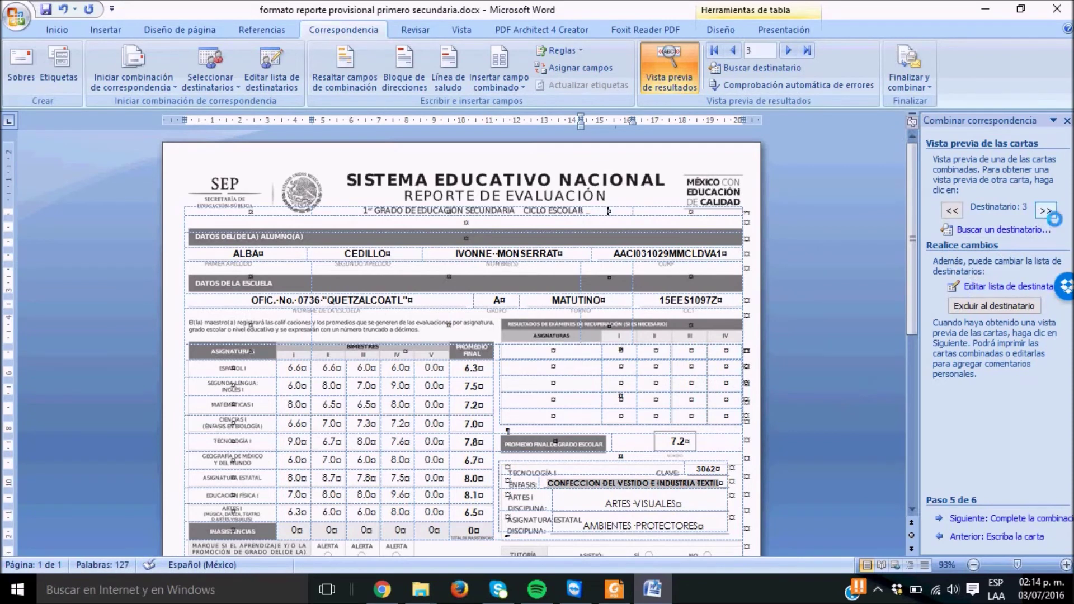
click(1045, 211)
click(1045, 211)
click(1045, 211)
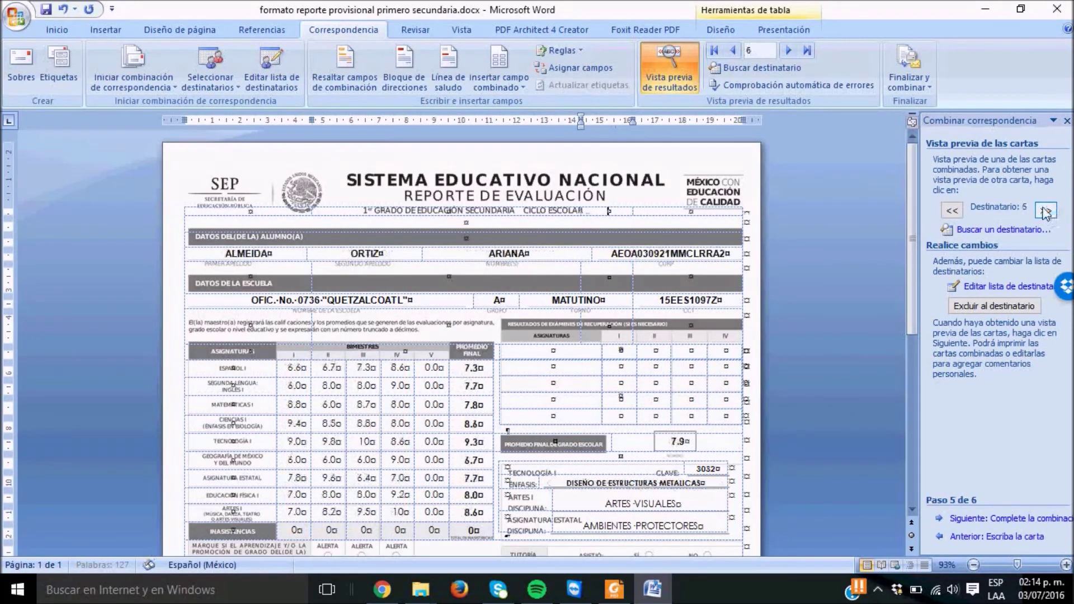
click(952, 211)
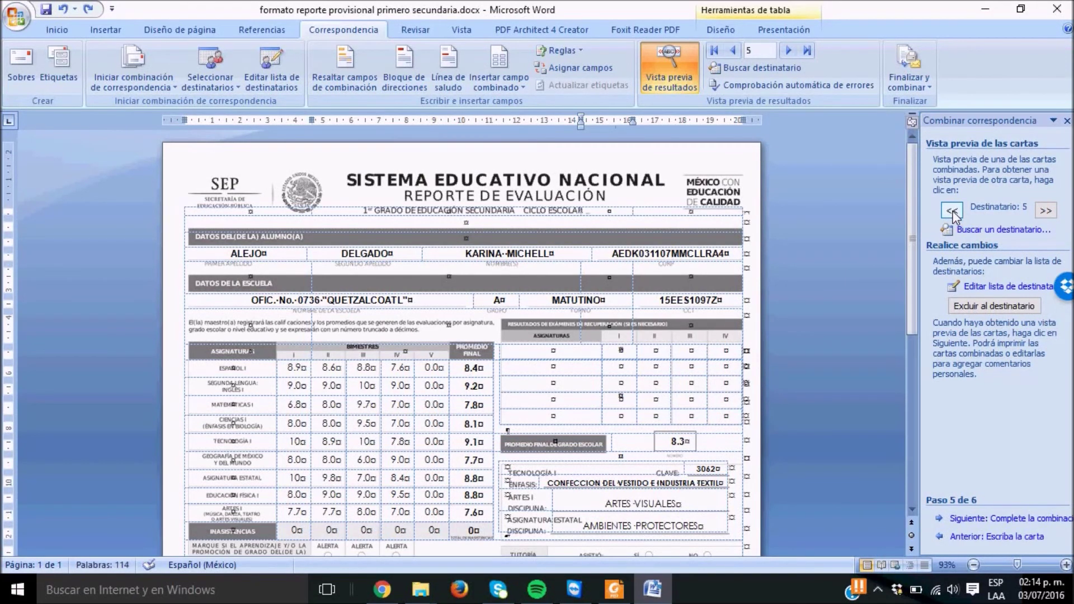
Page back through earlier students' report cards, then close the document
click(952, 211)
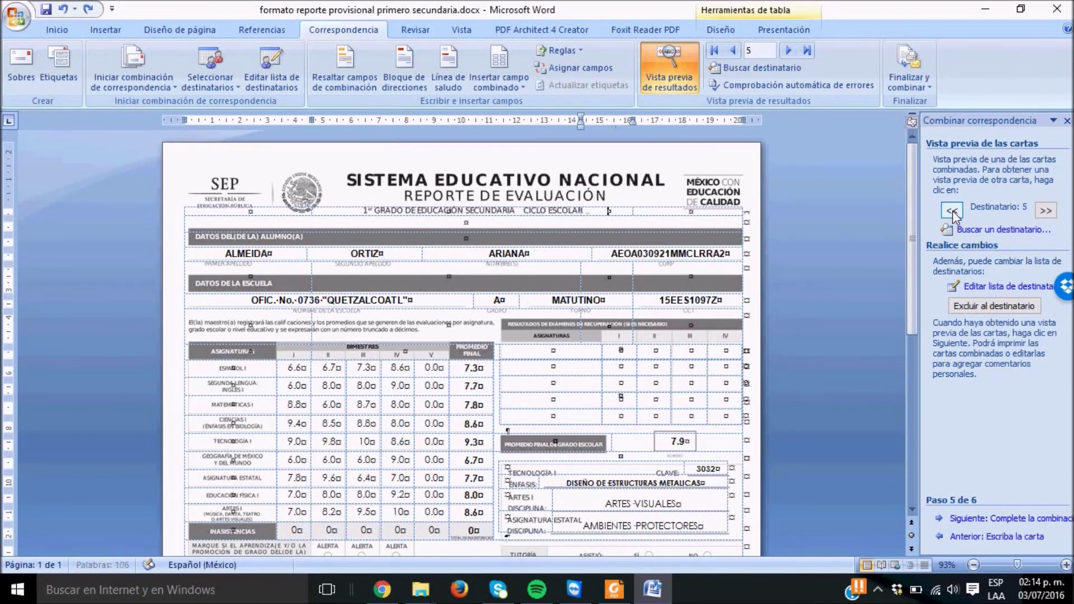
click(952, 211)
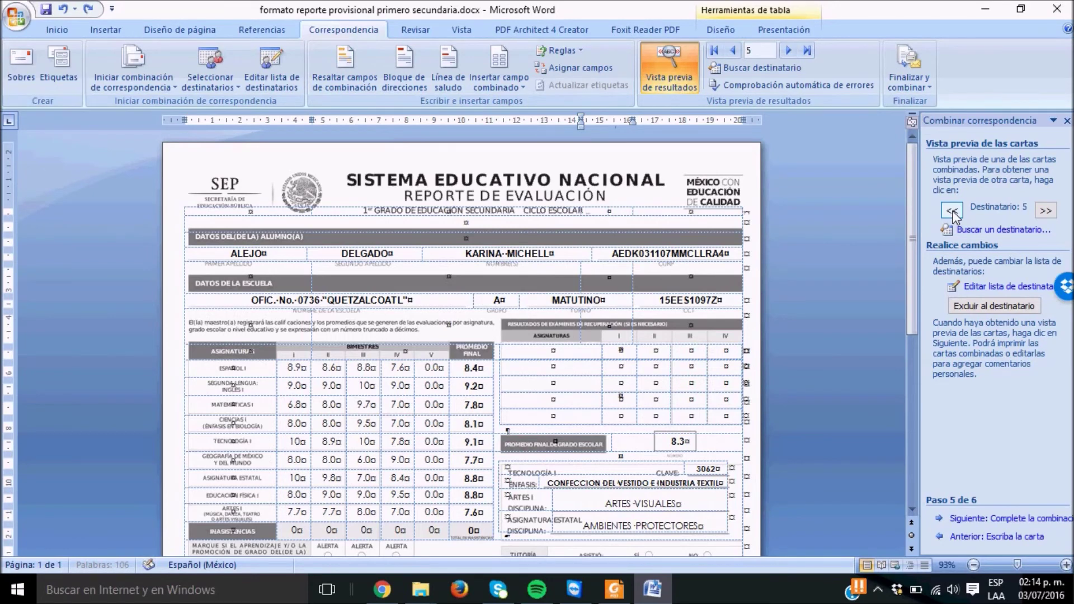
click(952, 211)
click(952, 211)
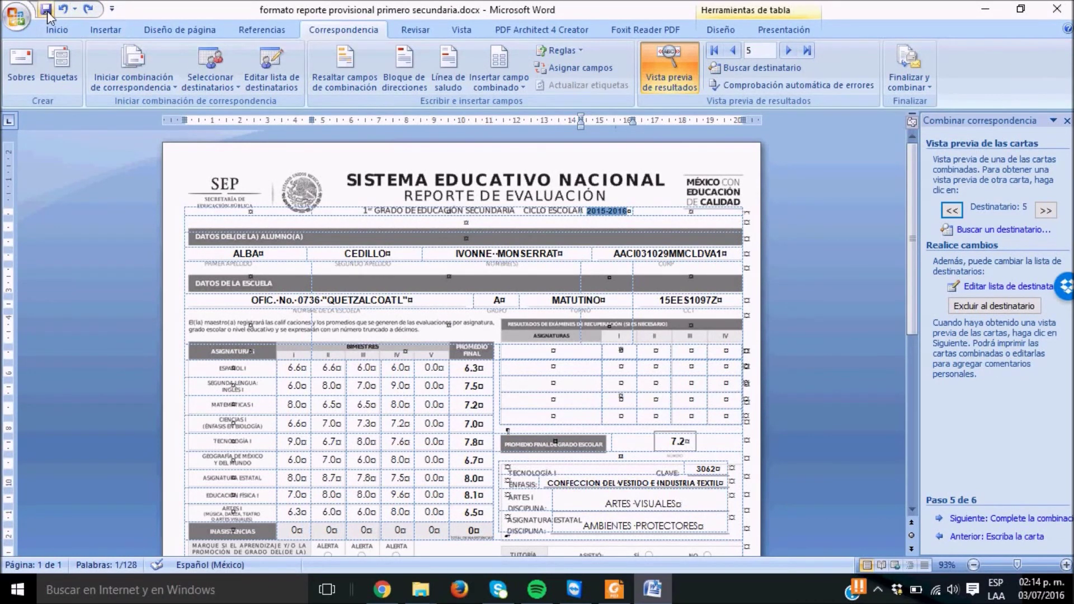
click(1055, 9)
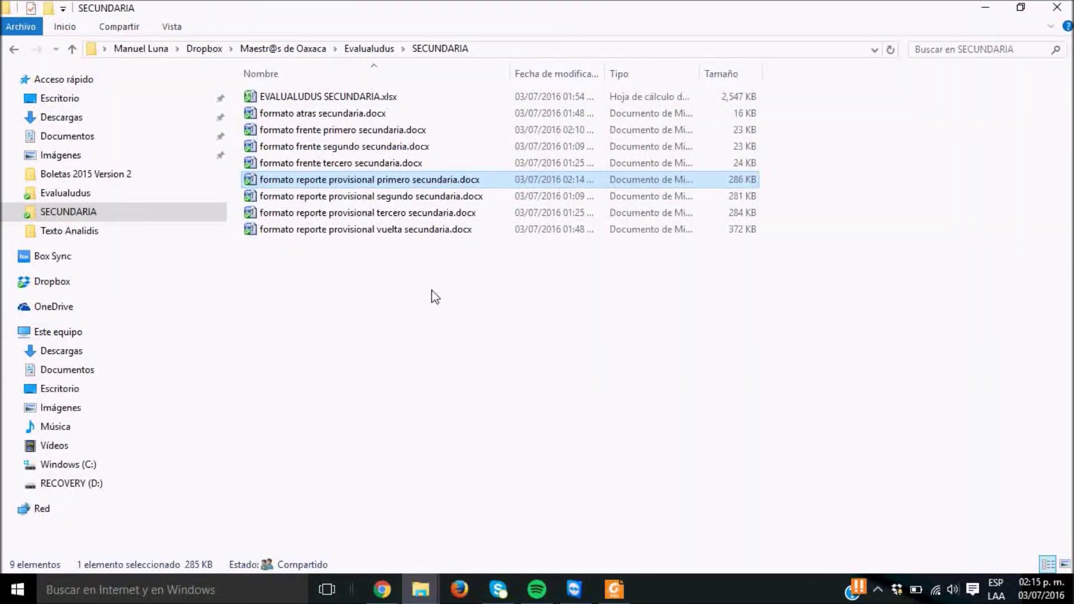
Launch Notepad (Bloc de notas) by searching 'note' from the Start menu
click(33, 597)
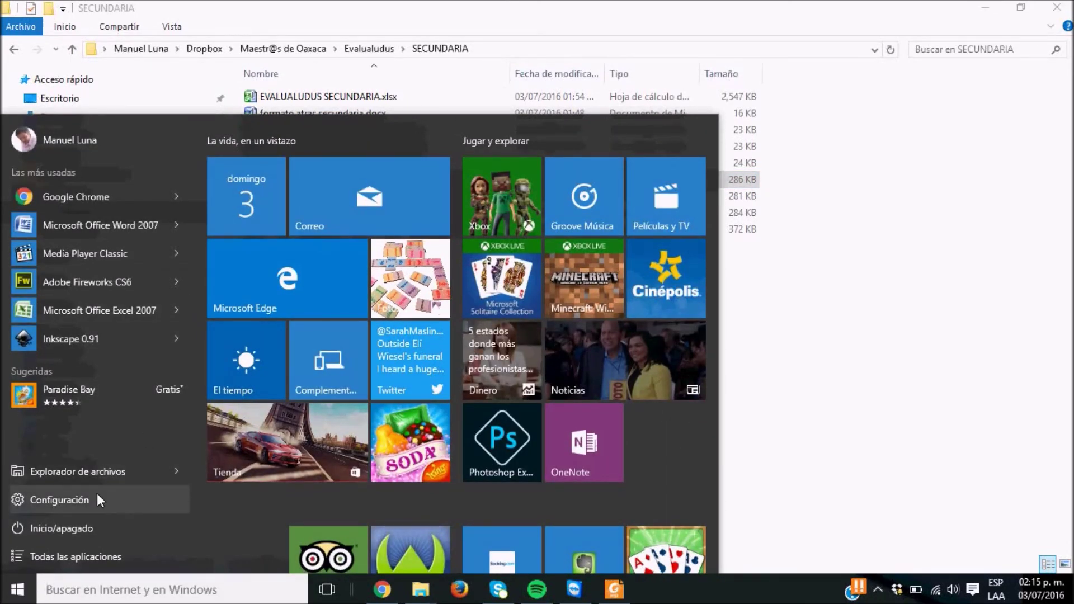
text(nope)
key(BackSpace)
key(BackSpace)
text(te)
key(Return)
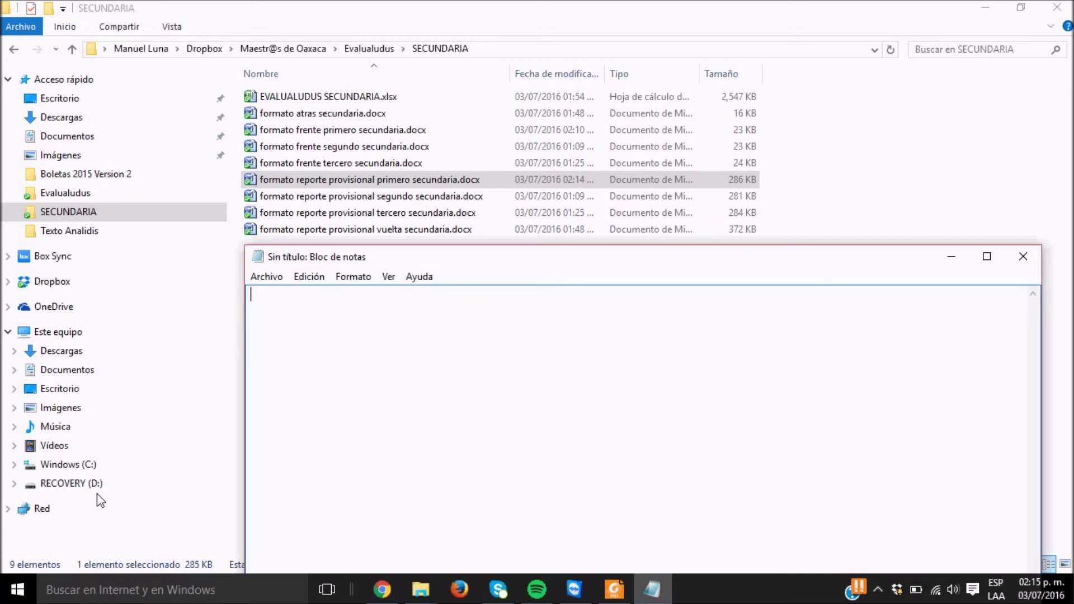
Write a Notepad note 'clave para desbloquear el archivo' with the unlock password, then open EVALUALUDUS SECUNDARIA.xlsx
text(clave para desbloquear el arhc)
key(BackSpace)
key(BackSpace)
text(chivo)
key(Return)
text(es ww)
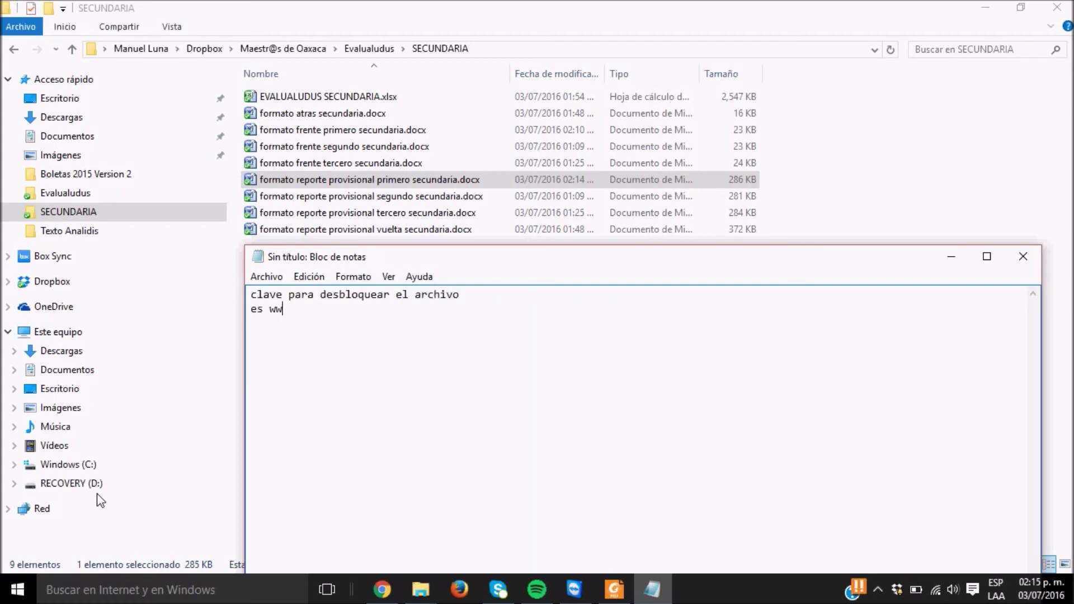
text(w.ludus.mx)
key(Return)
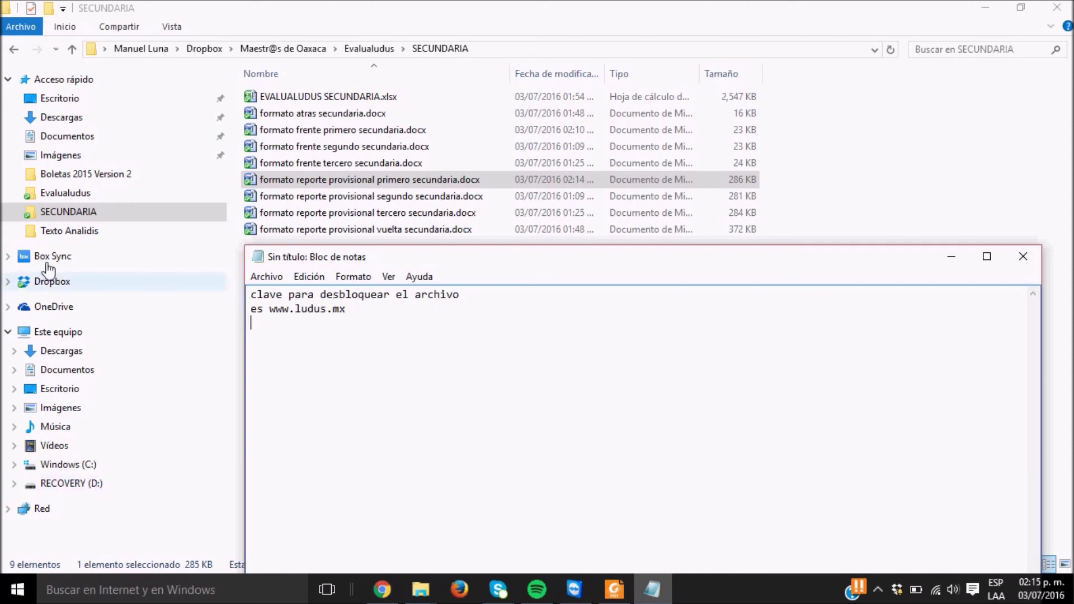
double_click(278, 98)
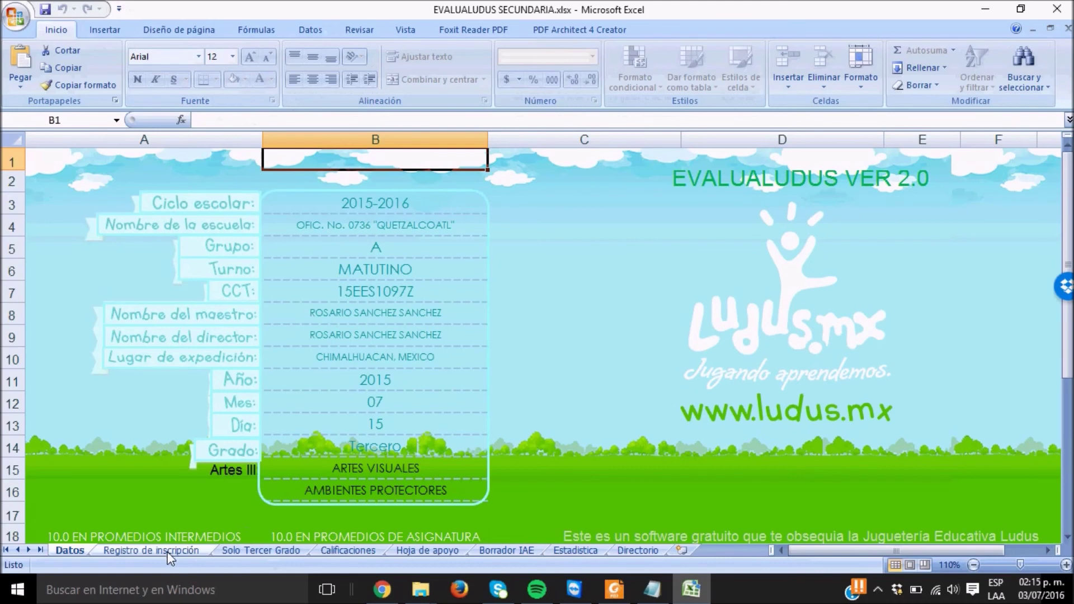
Switch to the Calificaciones sheet and move to the first student's Promedio Final cell BZ2
click(167, 551)
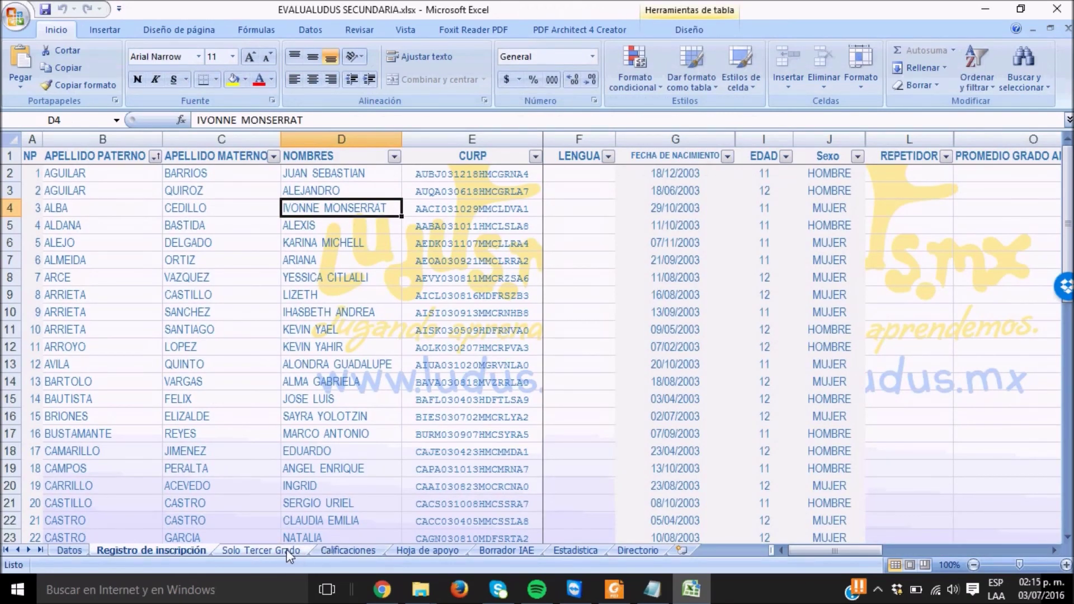
click(330, 551)
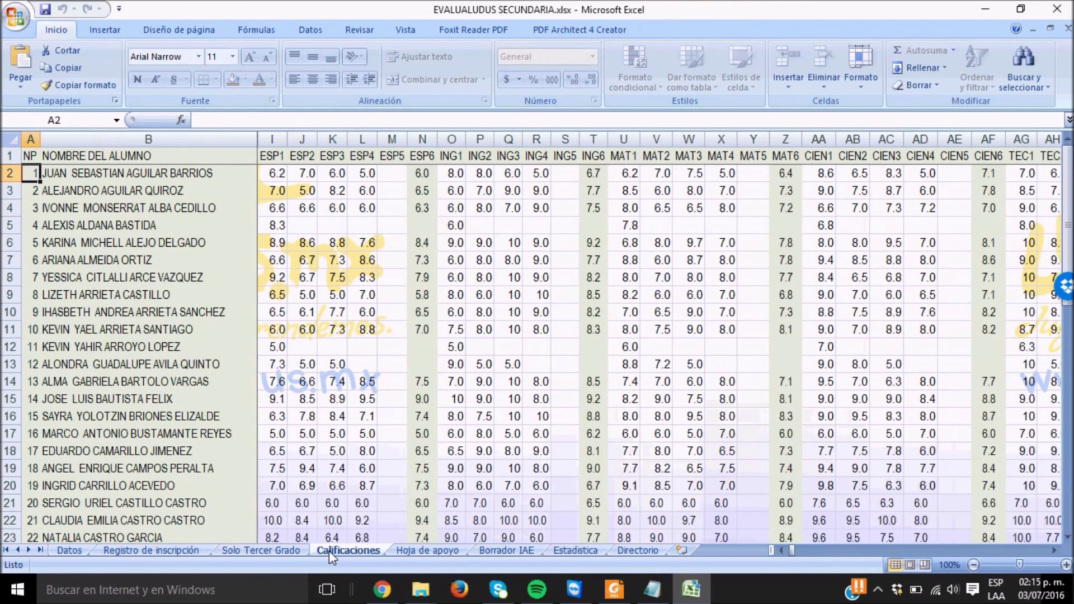
click(502, 384)
key(Right)
key(Right)
key(Right)
key(Right)
key(Right)
key(Right)
key(Right)
key(Right)
key(Right)
key(Right)
key(Right)
key(Right)
key(Right)
key(Right)
key(Right)
key(Right)
key(Right)
key(Right)
key(Right)
key(Right)
key(Right)
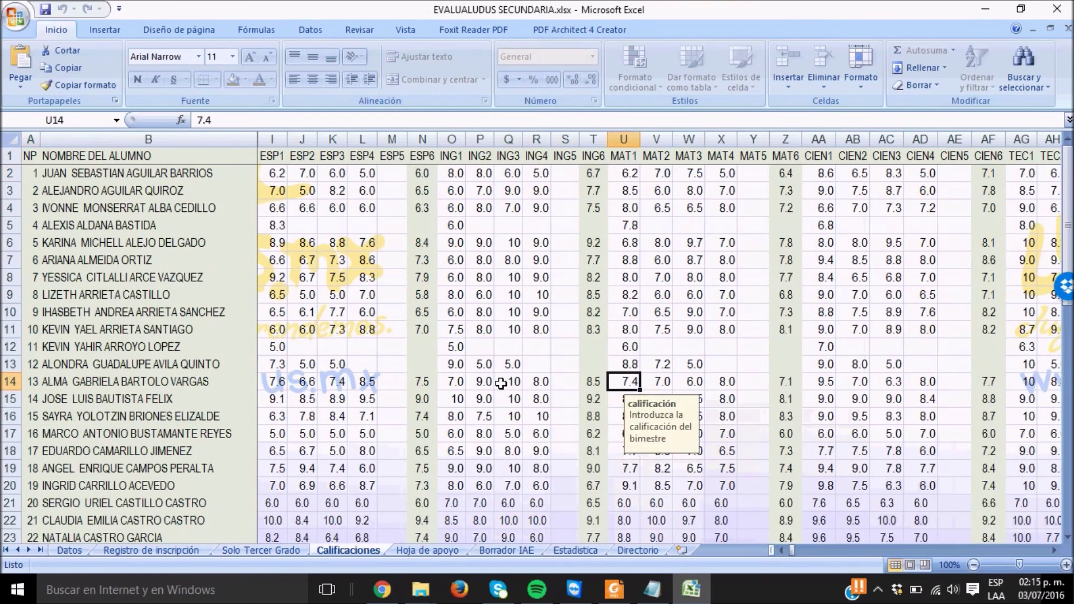
key(Right)
key(Right)
key(Right)
key(Right)
key(Right)
key(Right)
key(Right)
key(Right)
key(Right)
key(Right)
key(Right)
key(Right)
key(Right)
key(Right)
key(Right)
key(Right)
key(Right)
key(Right)
key(Right)
key(Right)
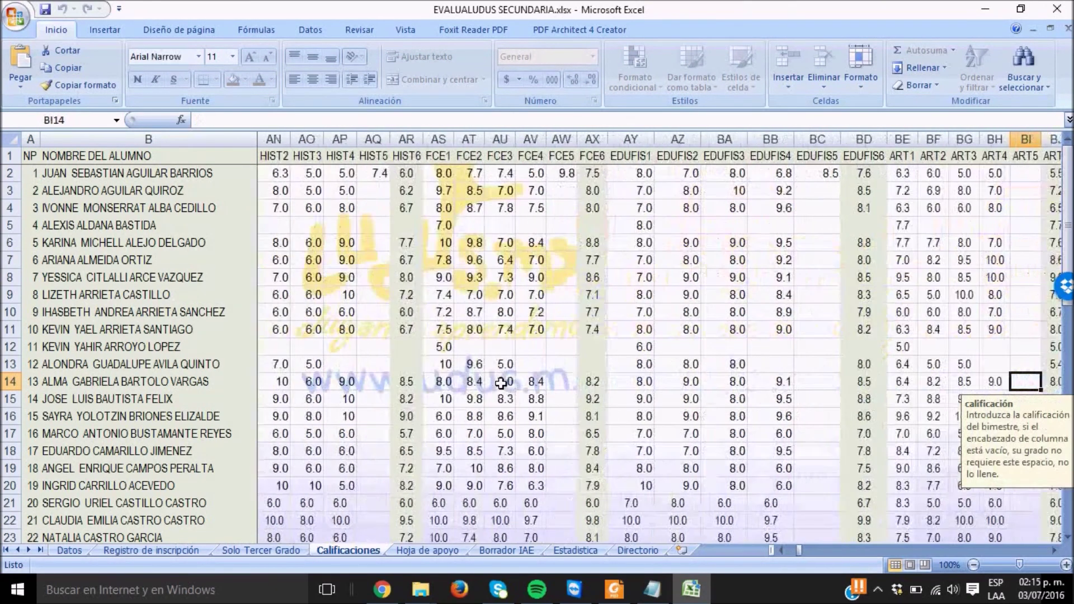
key(Left)
key(Left)
key(Left)
key(Left)
key(Left)
key(Left)
key(Left)
key(Left)
key(Left)
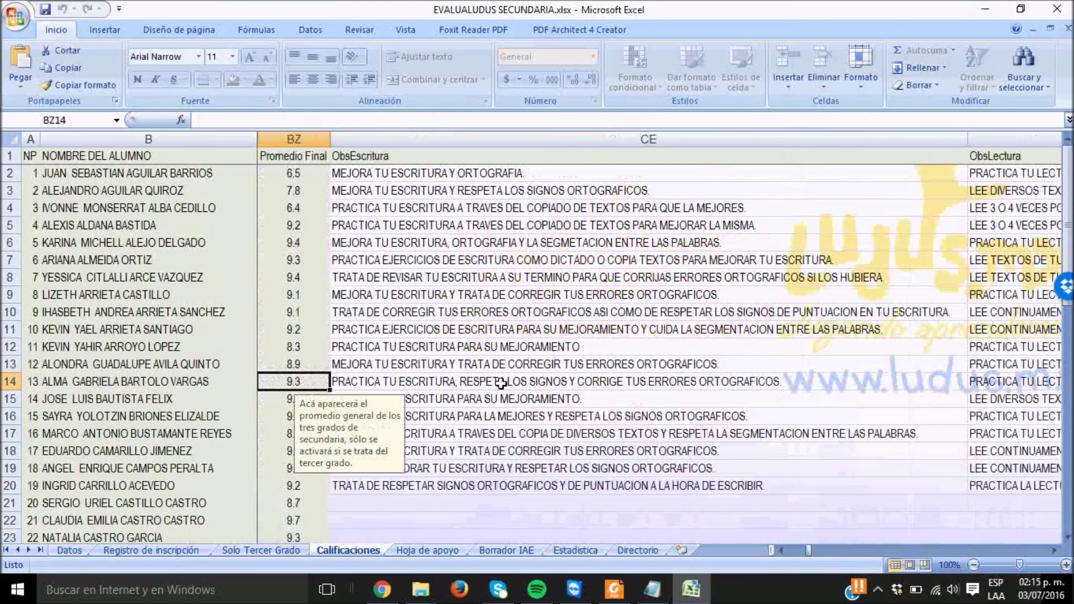
key(Up)
key(Up)
key(Up)
key(Up)
key(Up)
key(Up)
key(Up)
key(Up)
key(Up)
key(Up)
key(Up)
key(Left)
key(Left)
key(Up)
key(Up)
key(Down)
key(Right)
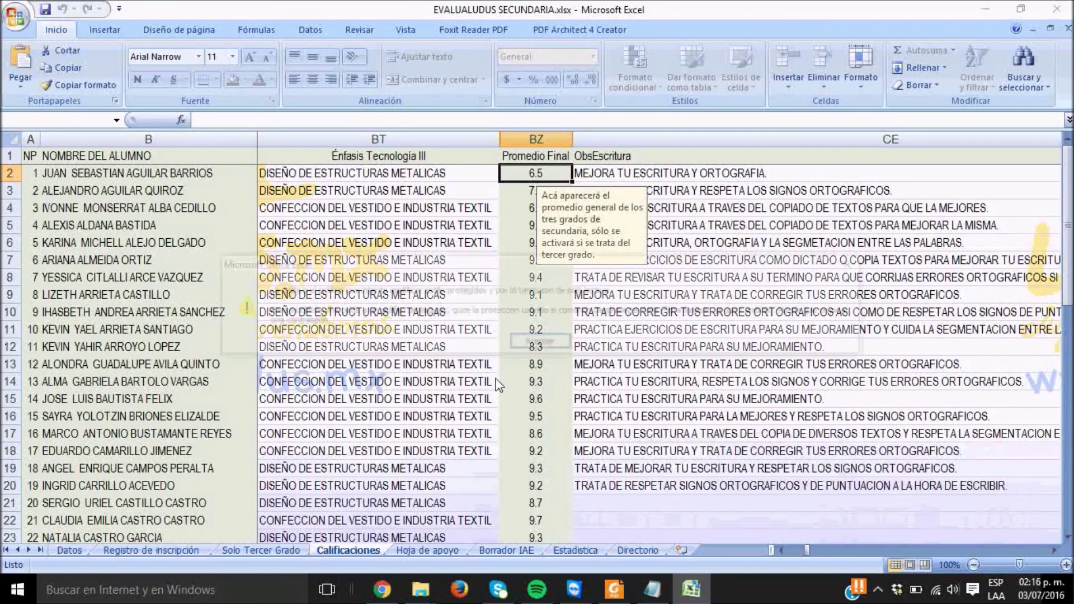
Try deleting the protected BZ2 value and dismiss the protected-cell warning
key(Delete)
key(Return)
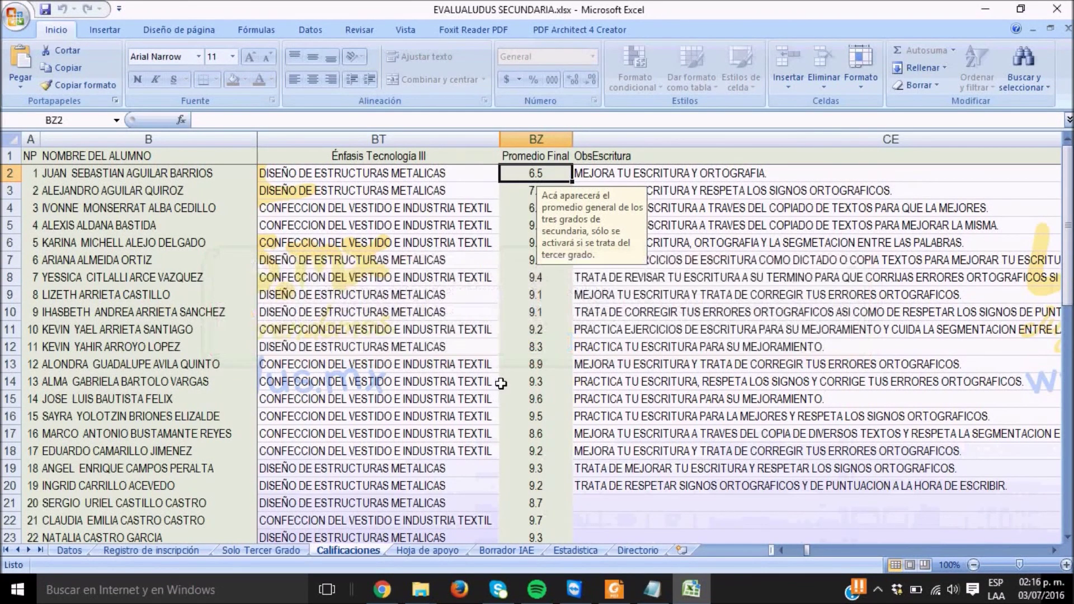
click(358, 32)
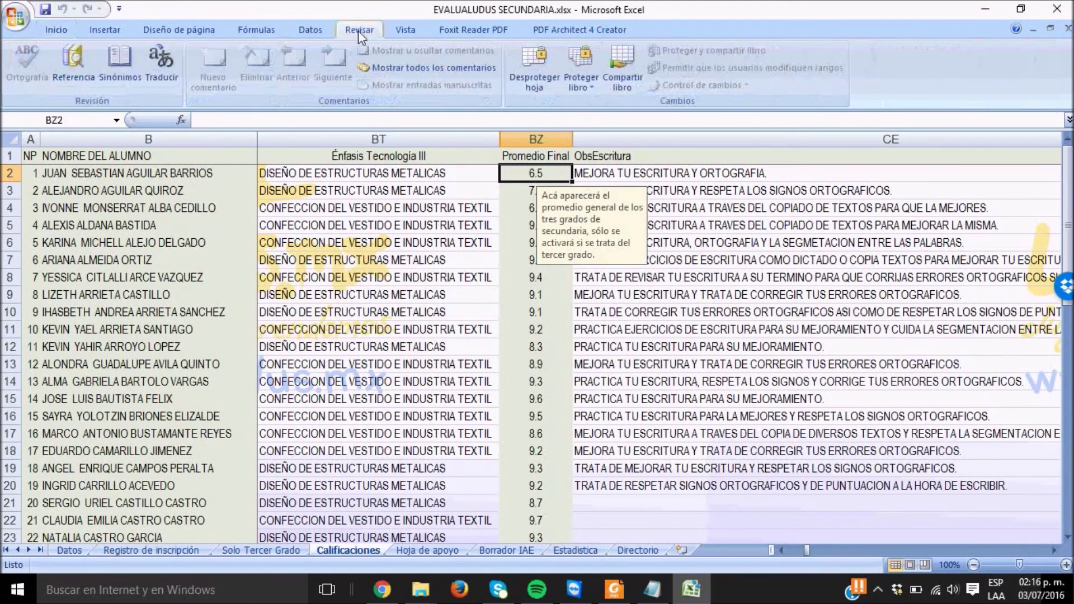
Unprotect the Calificaciones sheet by entering its password
click(529, 75)
text(123)
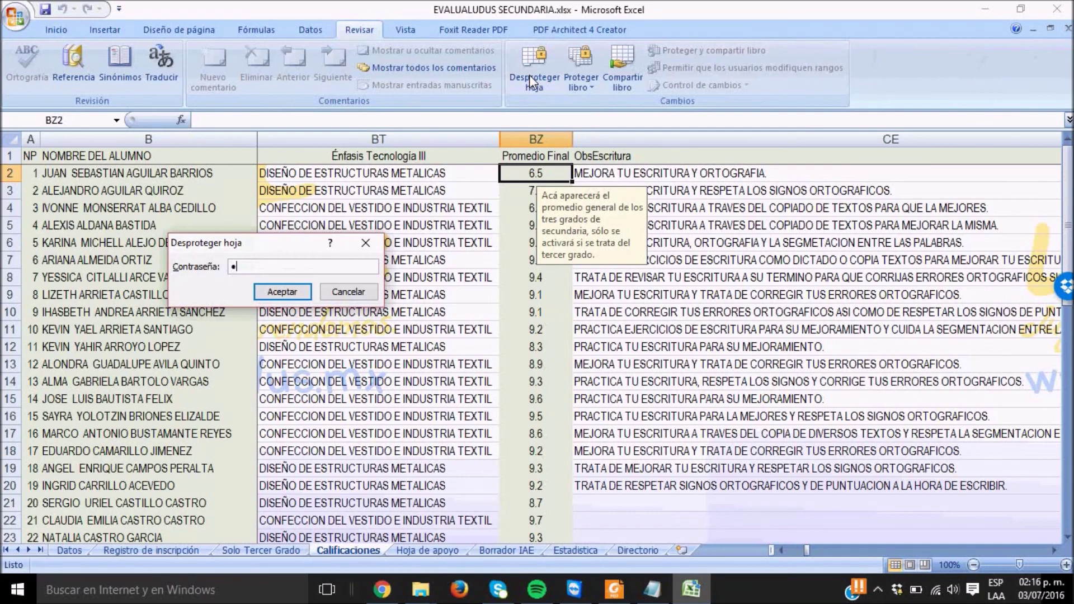
text(456789012)
key(Return)
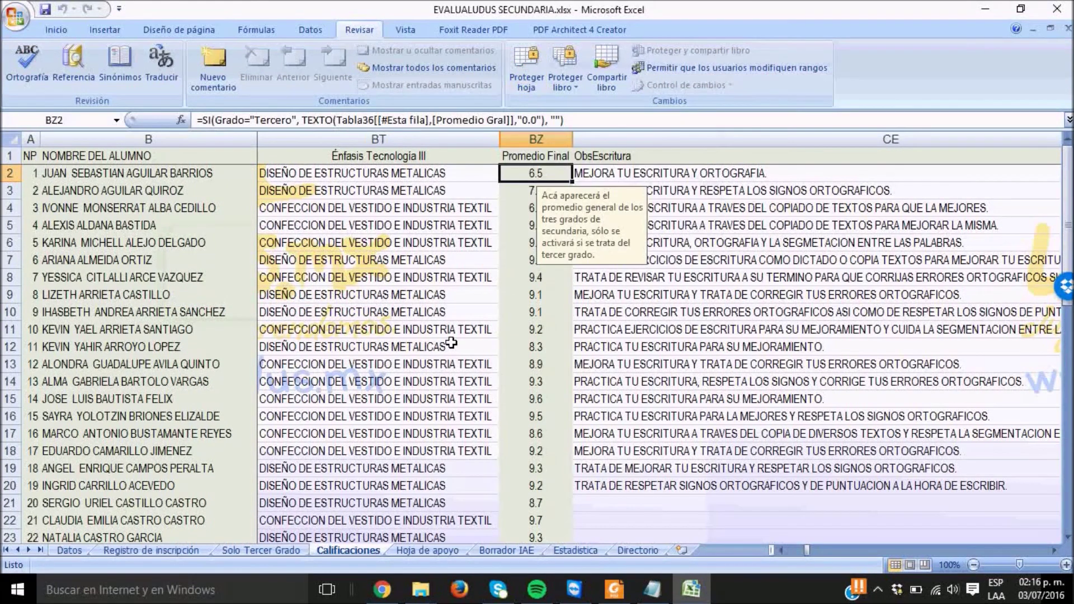
Test entering 9.8 in BZ2, revert it, and close Excel without saving
text(9.8)
key(Return)
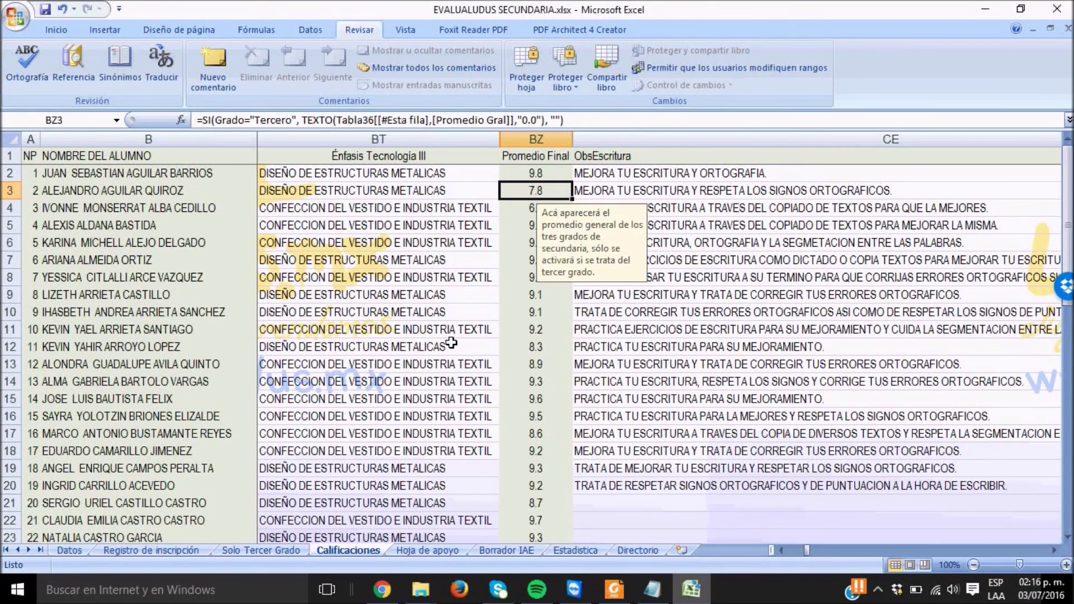
key(Up)
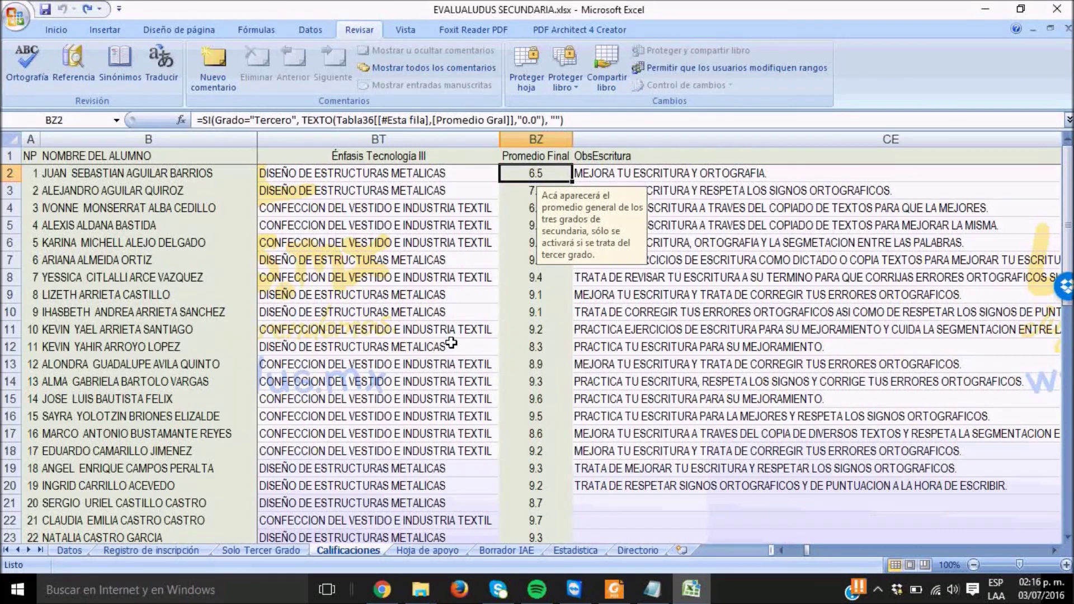
click(1057, 8)
click(540, 334)
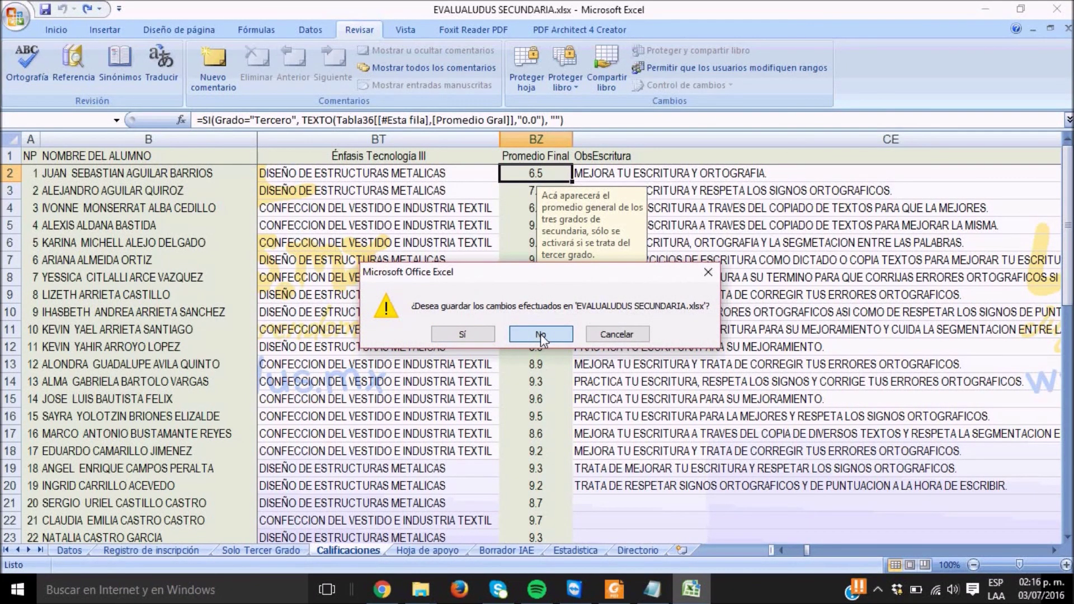
click(540, 333)
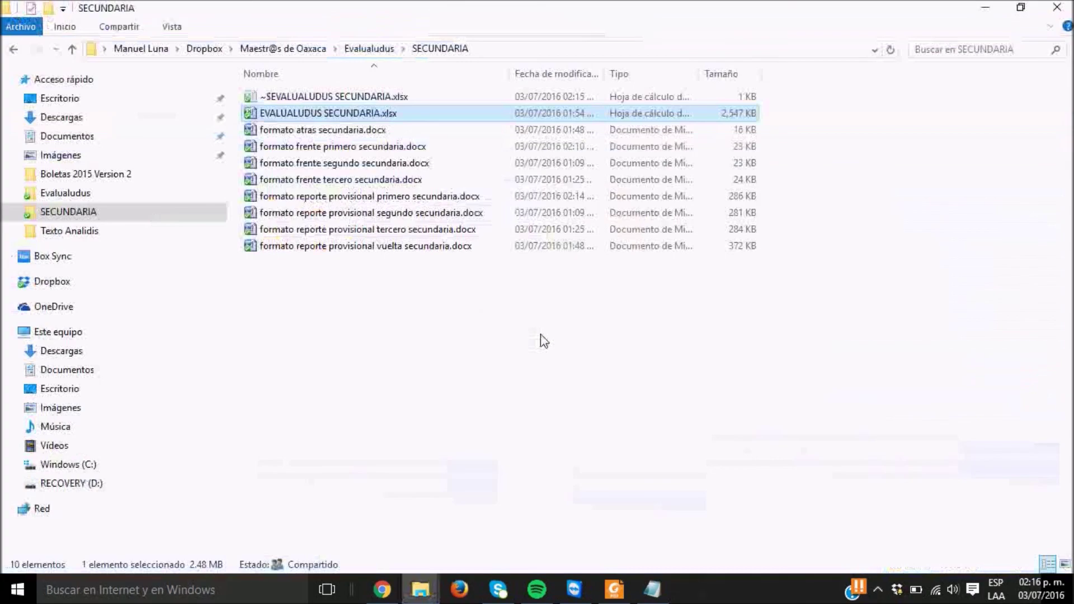
click(660, 590)
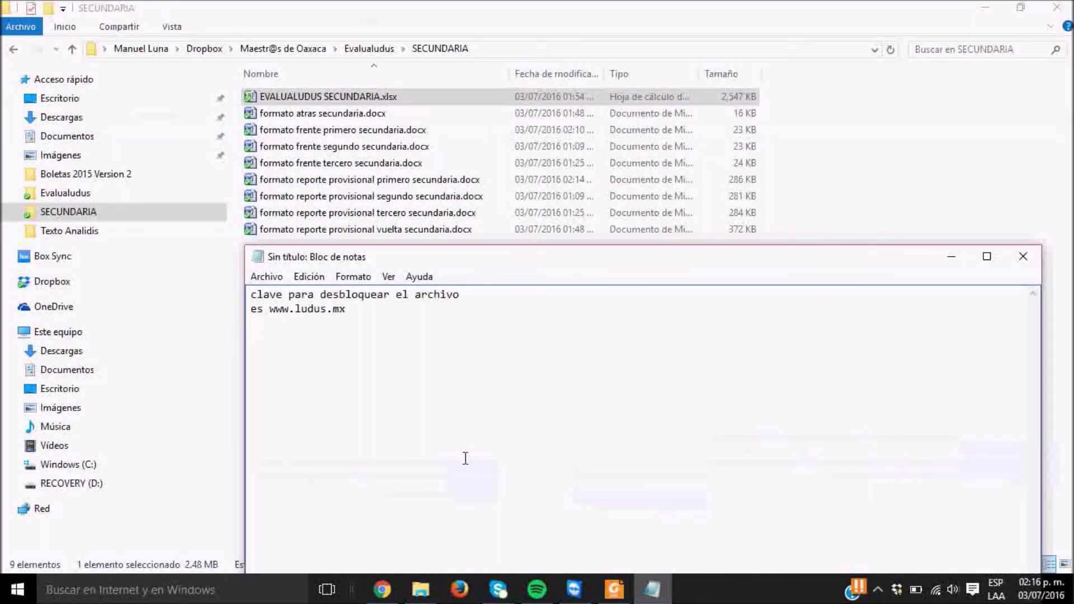
key(Return)
text(www.fa)
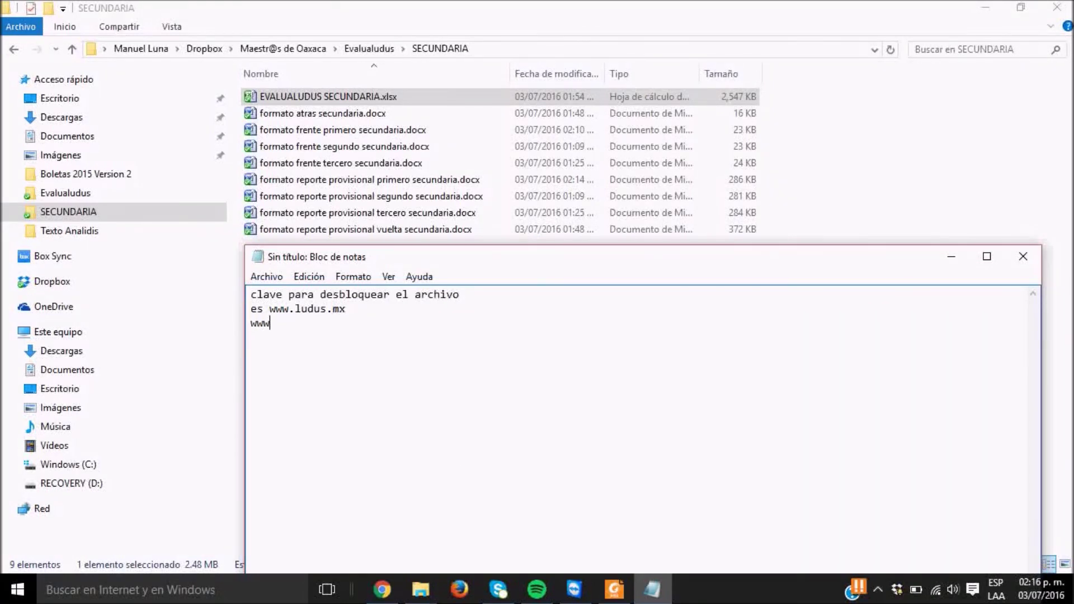